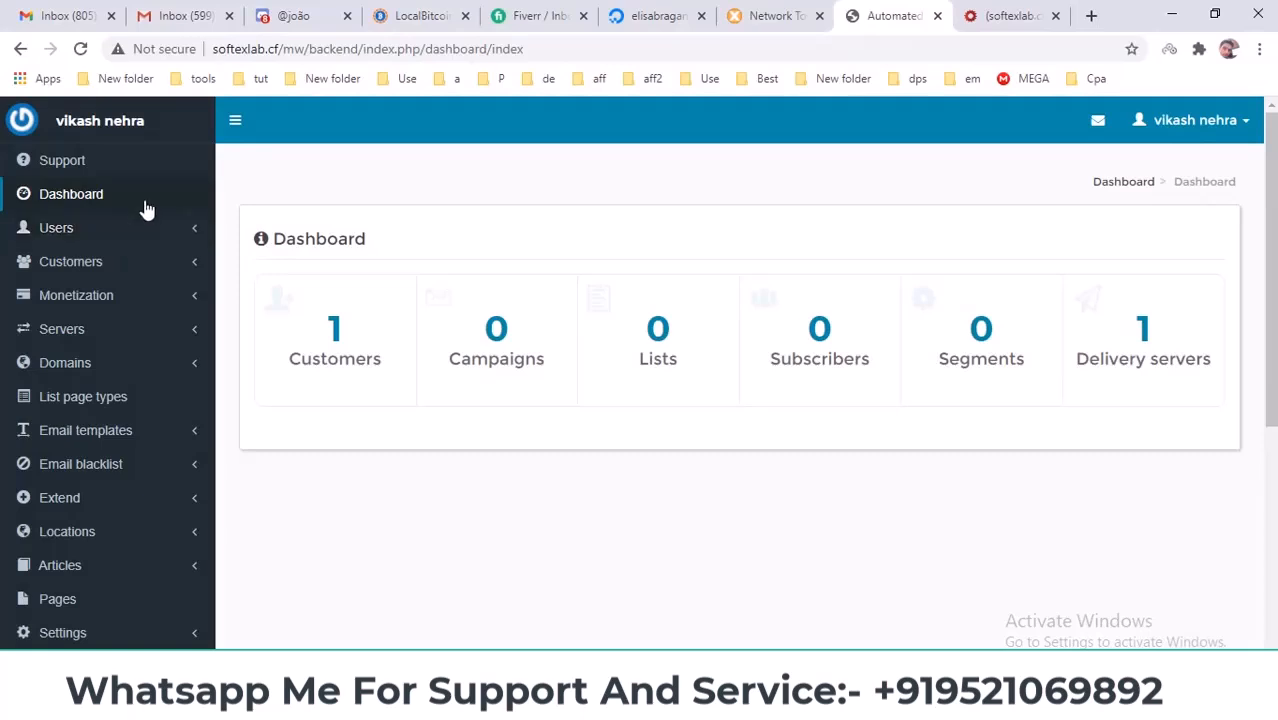
Step: Open the Bounce servers list from the Servers section of the sidebar
click(90, 333)
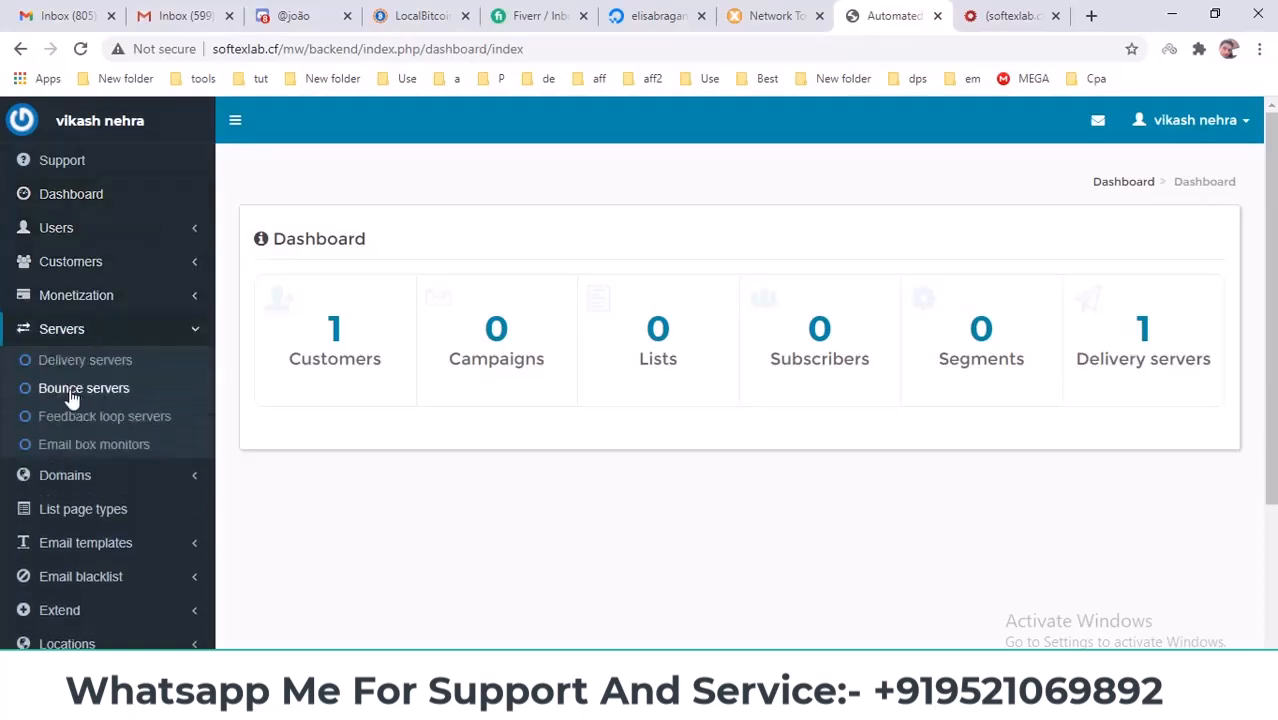
click(72, 392)
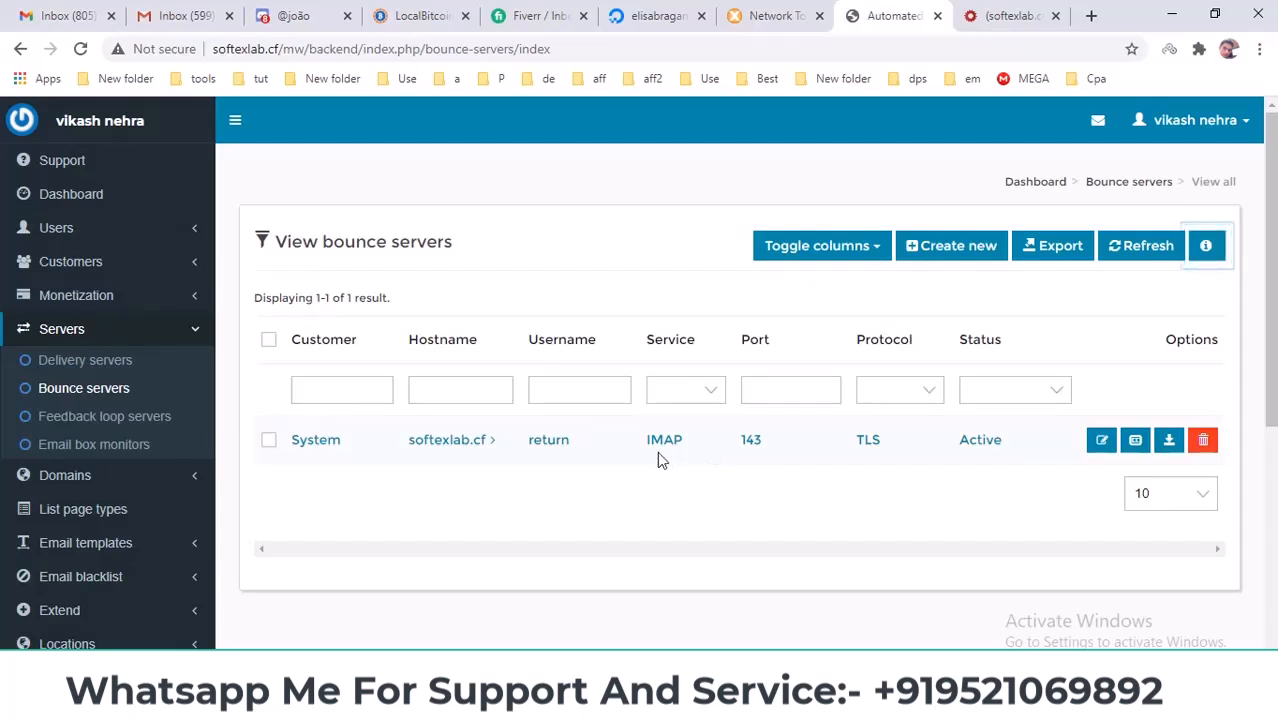
mouse_move(1270, 330)
mouse_down()
mouse_move(1270, 345)
mouse_move(1270, 325)
mouse_up()
Step: Start a new bounce server and review the available Service type options
click(955, 255)
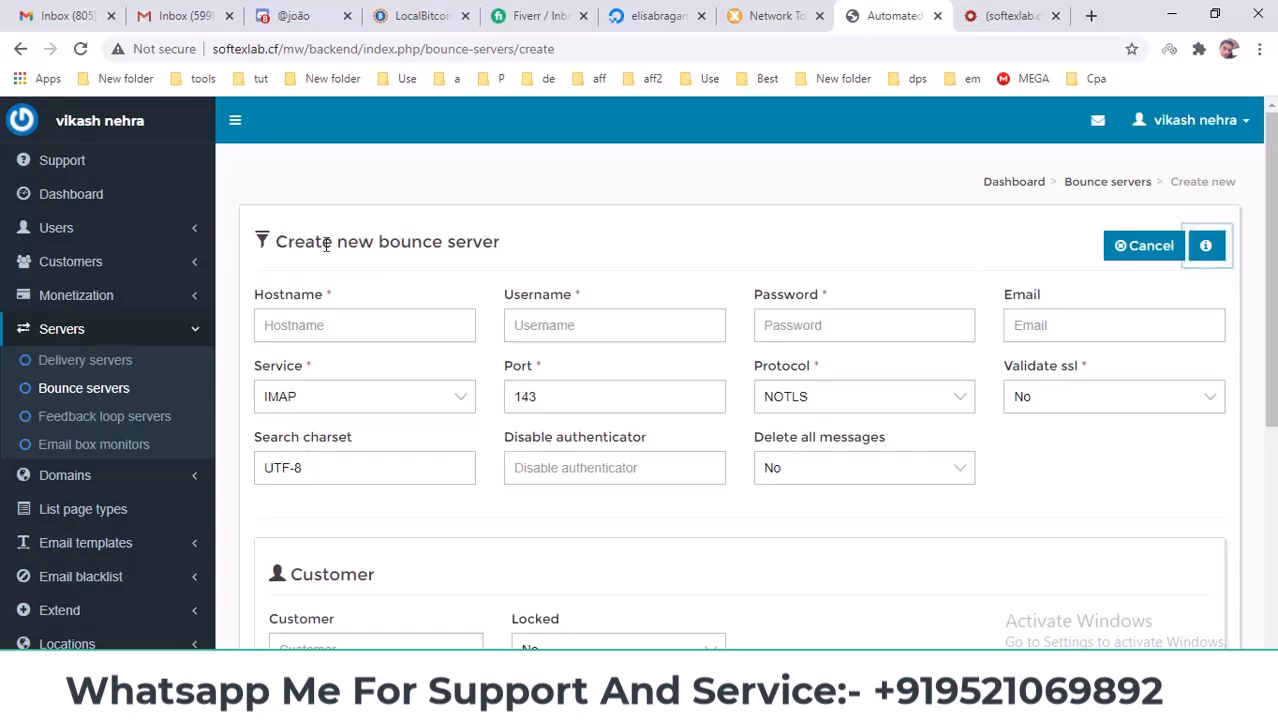
drag(284, 241, 522, 251)
click(320, 400)
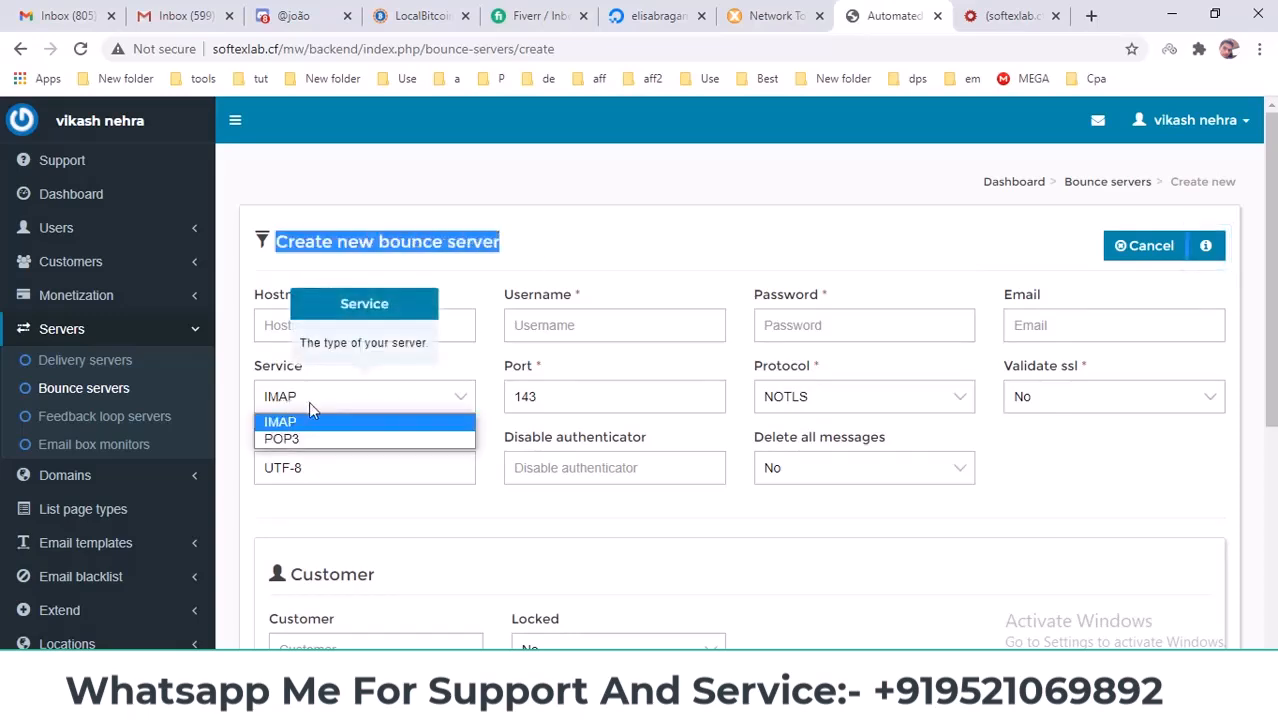
click(720, 523)
Step: Move the Gmail settings notes beside the form and select the incoming hostname imap.gmail.com
click(745, 704)
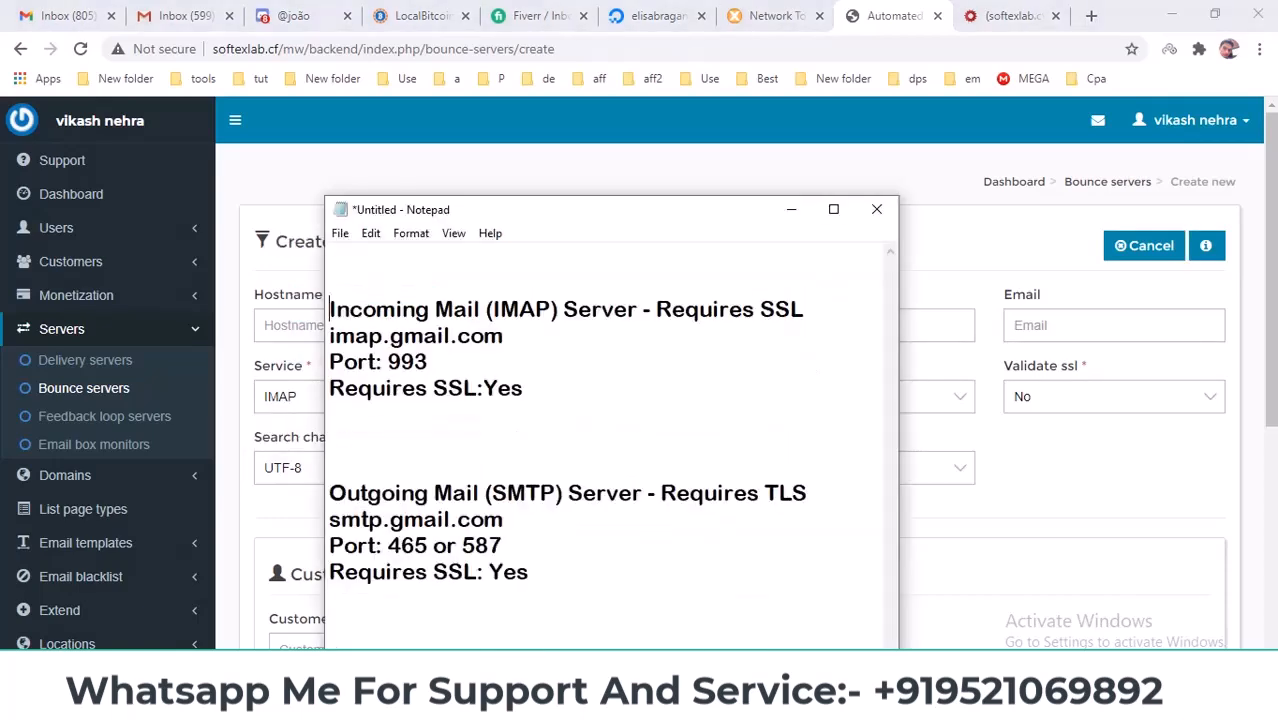
drag(633, 205, 792, 78)
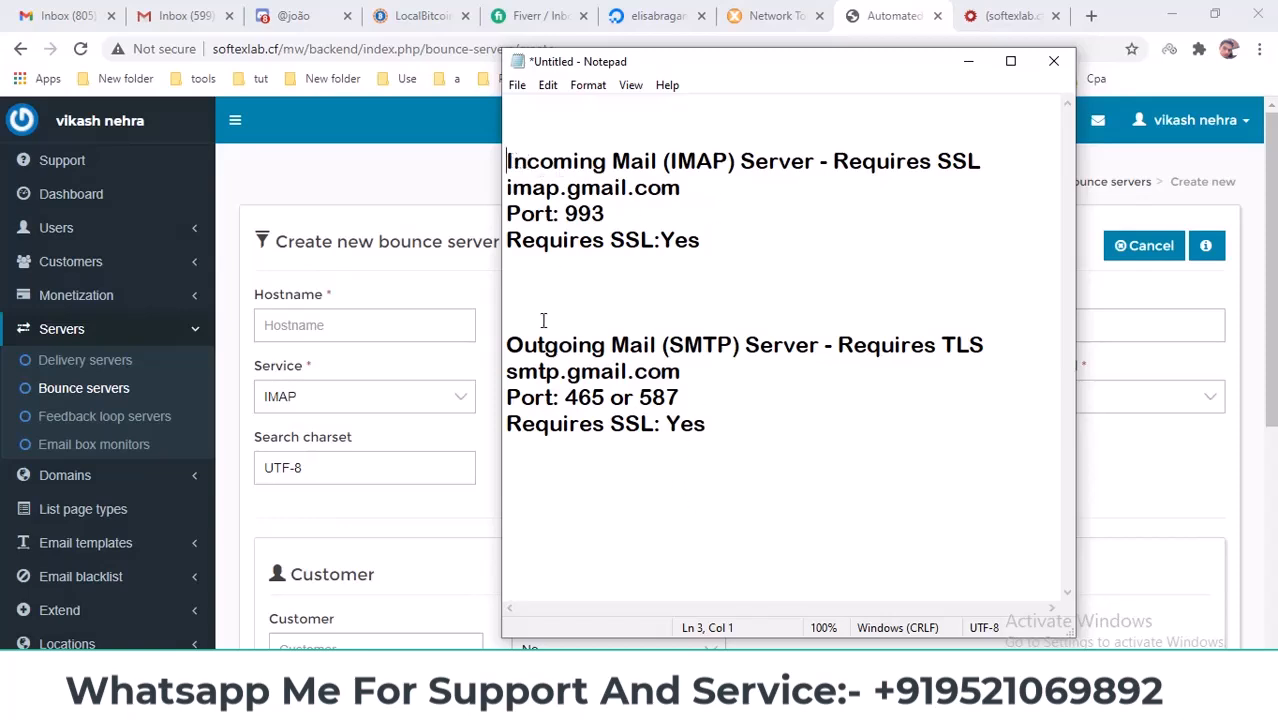
click(507, 345)
key(shift+Right)
key(shift+Right)
key(shift+Right)
key(shift+Right)
key(shift+Right)
key(shift+Right)
key(shift+Right)
key(shift+Right)
key(shift+Right)
key(shift+Right)
key(shift+Right)
key(shift+Right)
key(shift+Right)
key(shift+Right)
key(shift+Right)
key(shift+Right)
key(shift+Right)
key(shift+Right)
key(shift+Right)
key(shift+Right)
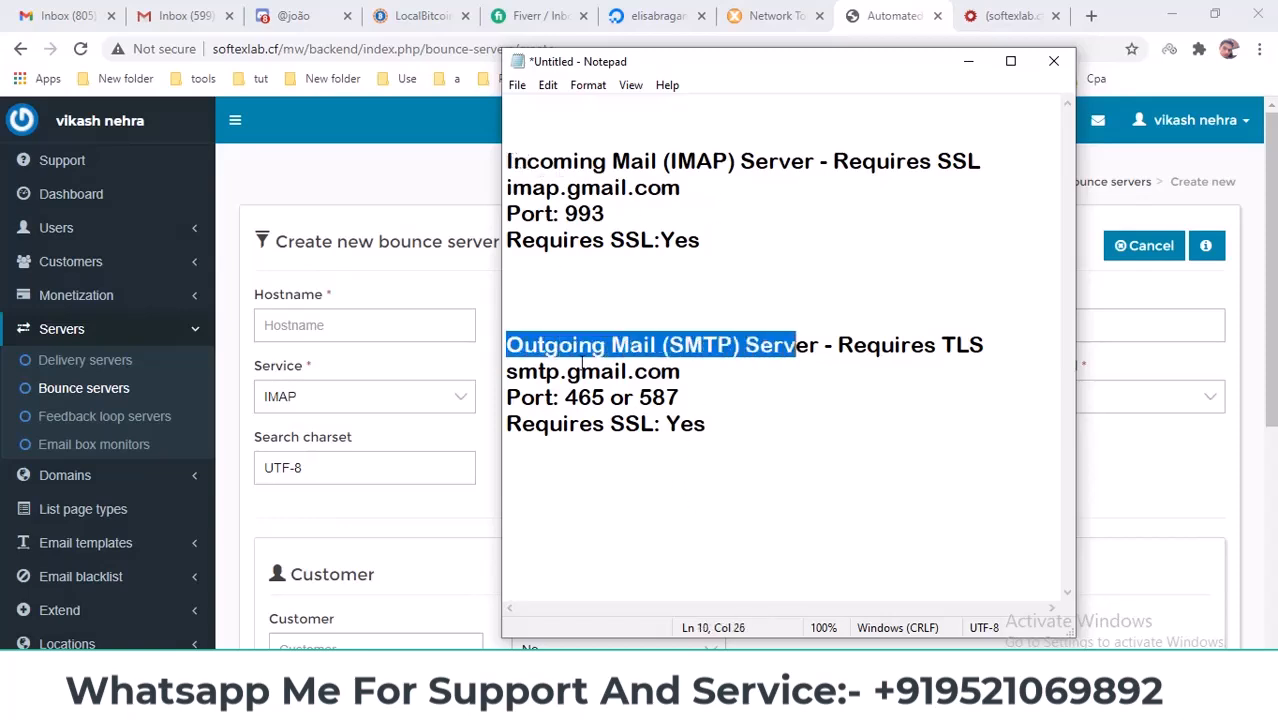
drag(506, 371, 677, 370)
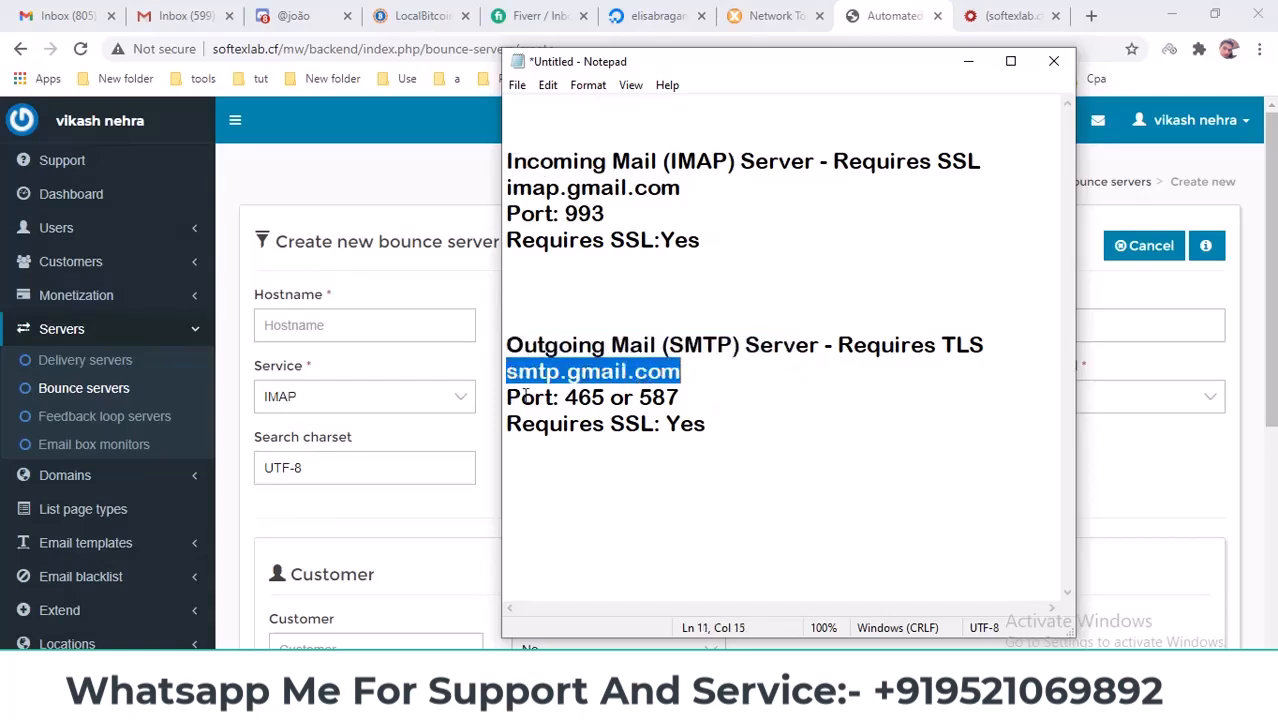
drag(509, 400, 641, 424)
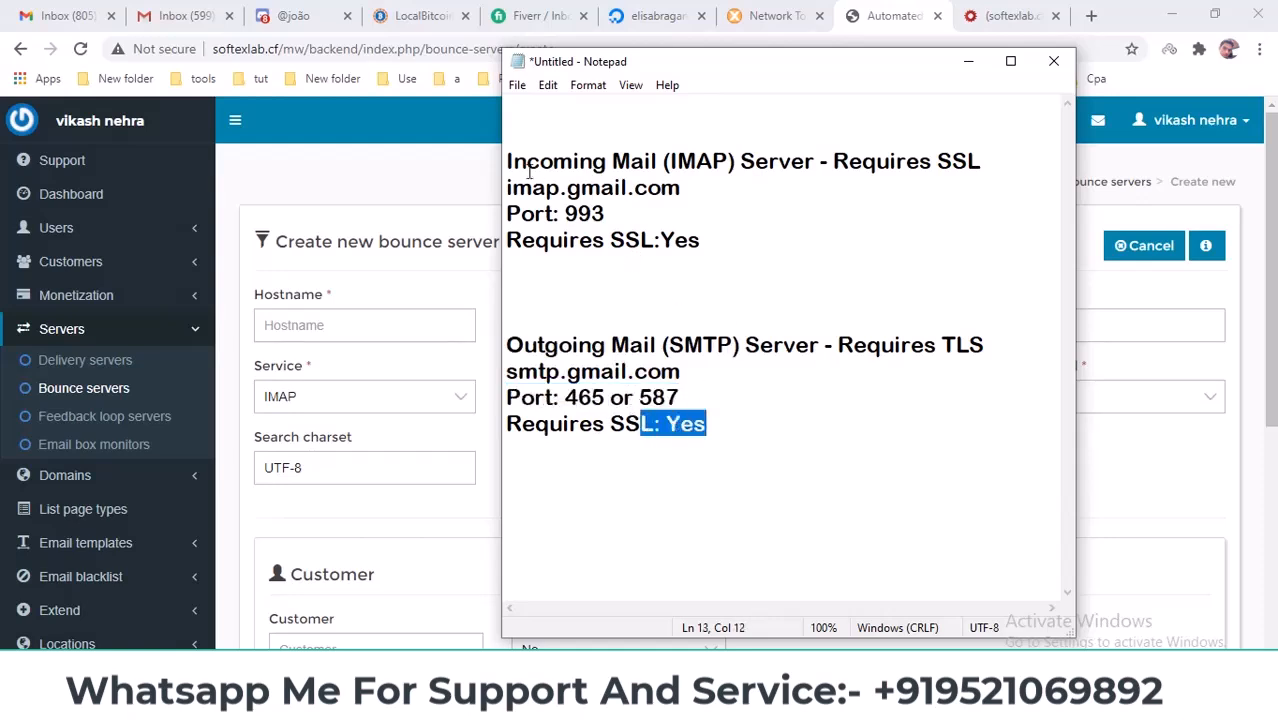
drag(512, 155, 625, 228)
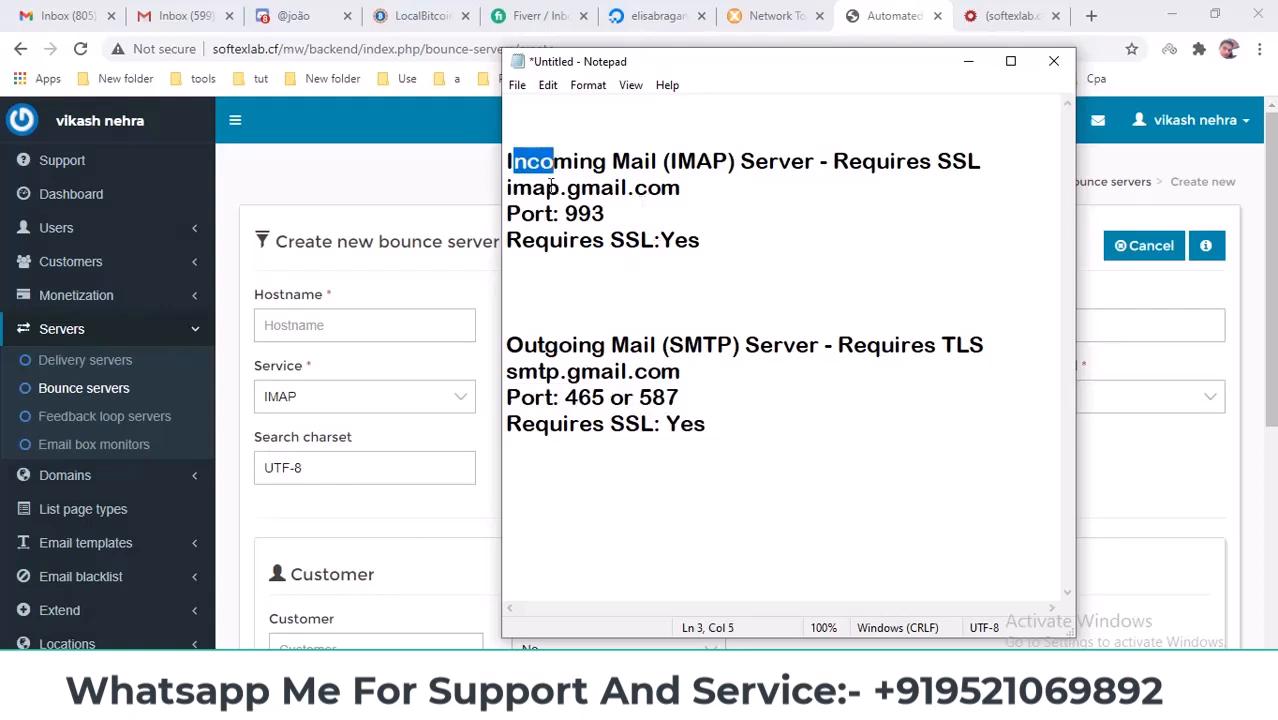
drag(508, 188, 682, 189)
key(ctrl+c)
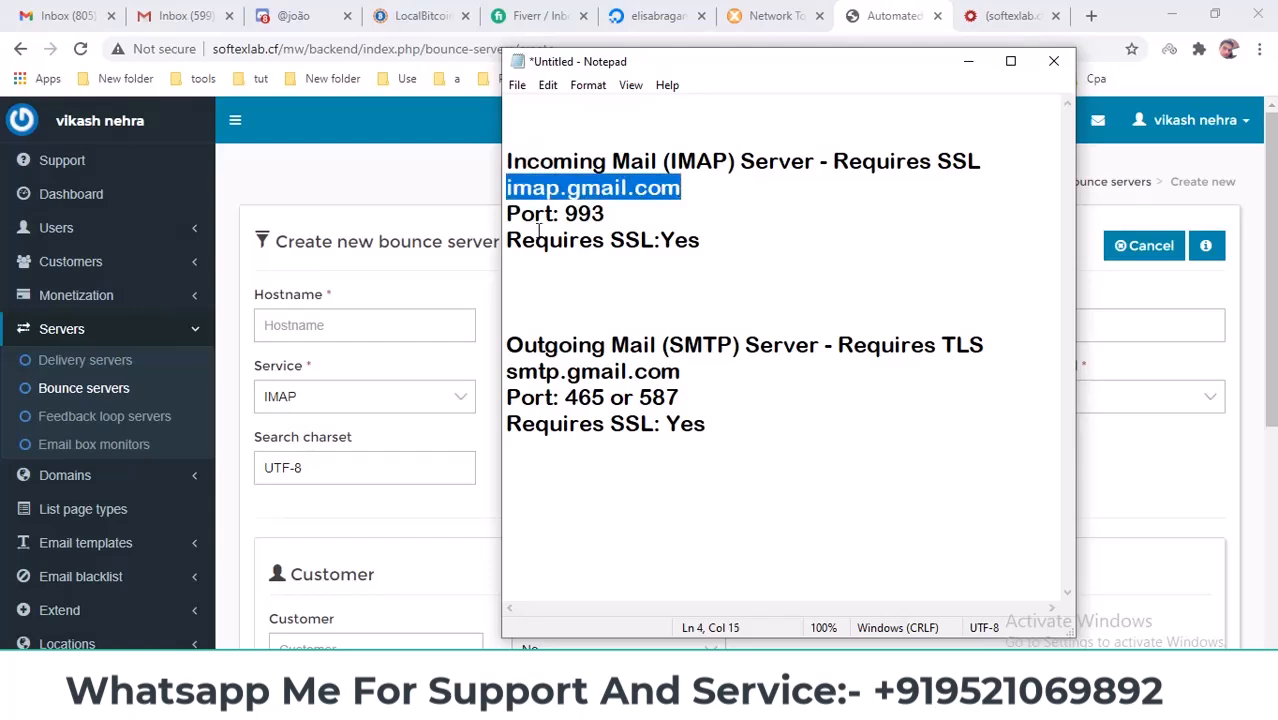
Step: Paste imap.gmail.com into Hostname and copy port 993 from the notes
click(318, 325)
key(ctrl+v)
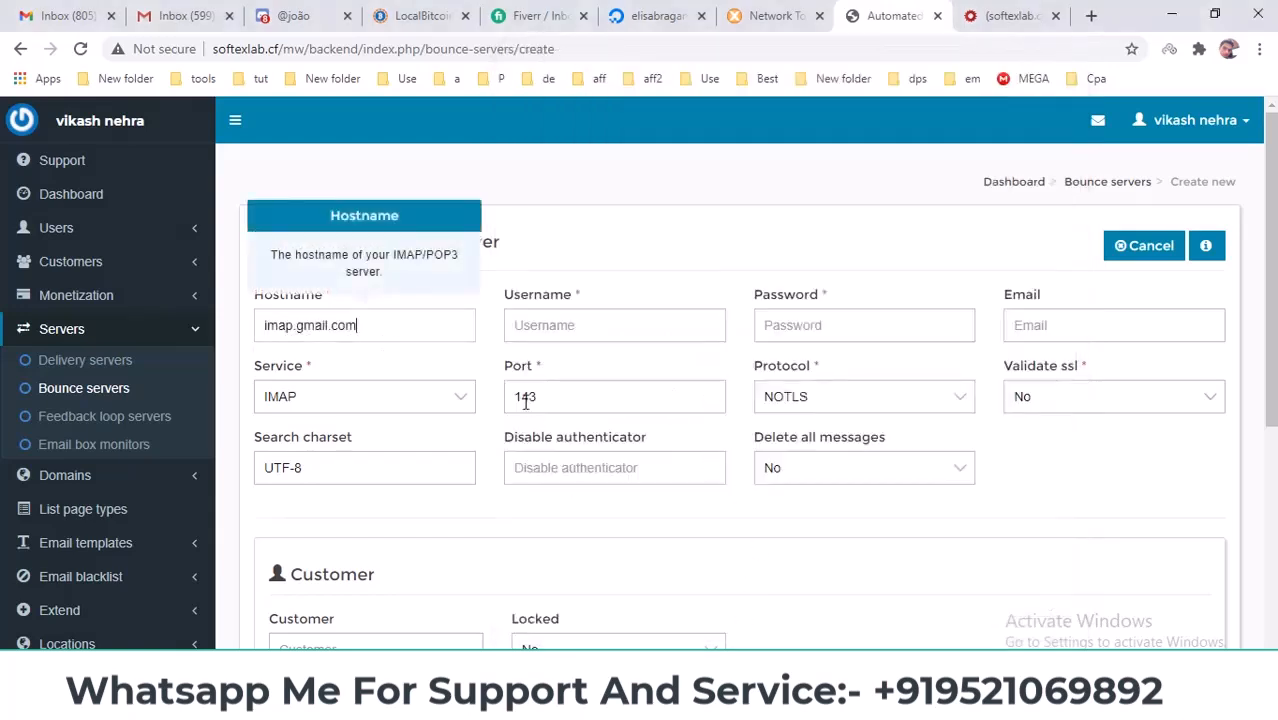
key(alt+Tab)
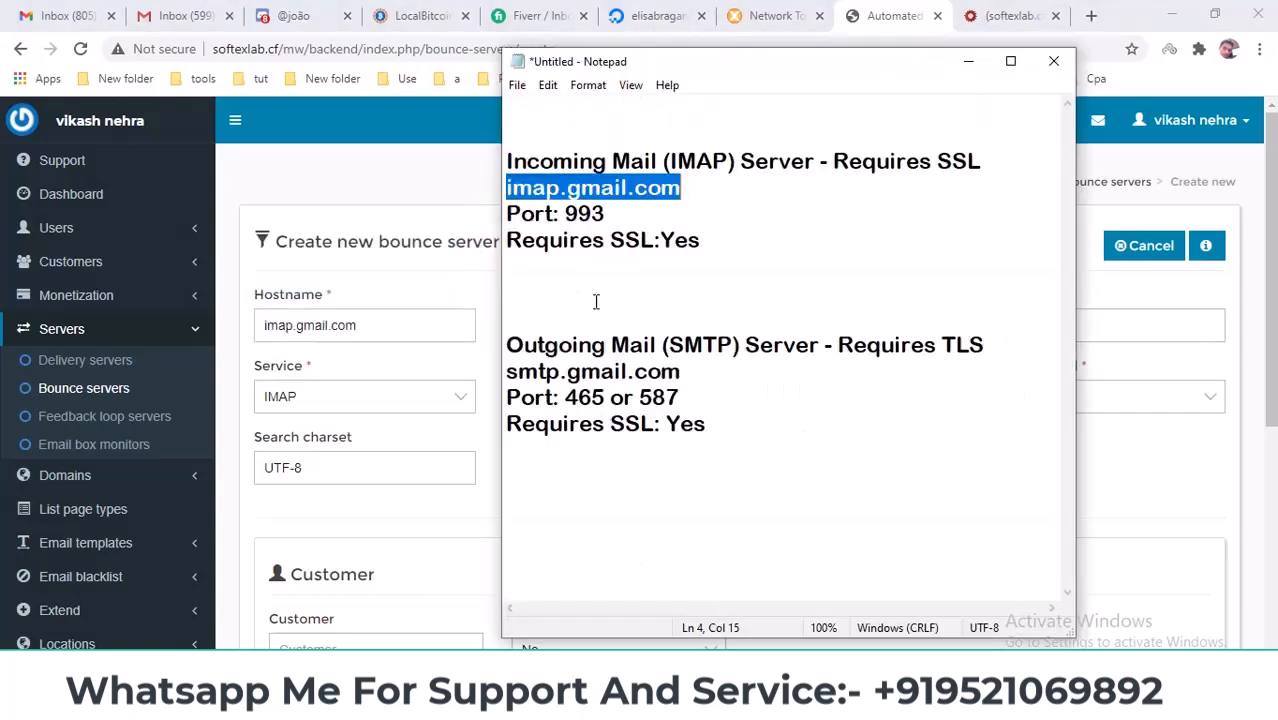
drag(566, 213, 604, 213)
key(ctrl+c)
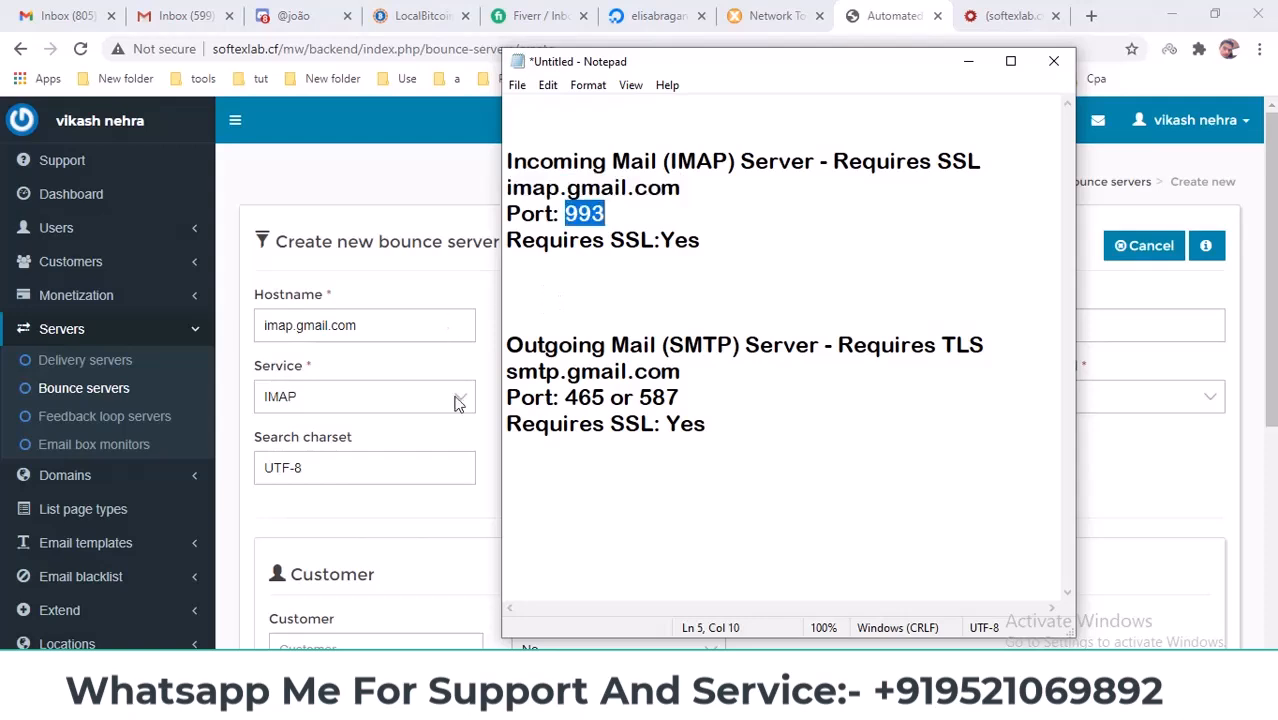
click(507, 432)
click(480, 427)
Step: Replace the default port 143 with 993
drag(622, 396, 485, 393)
key(ctrl+v)
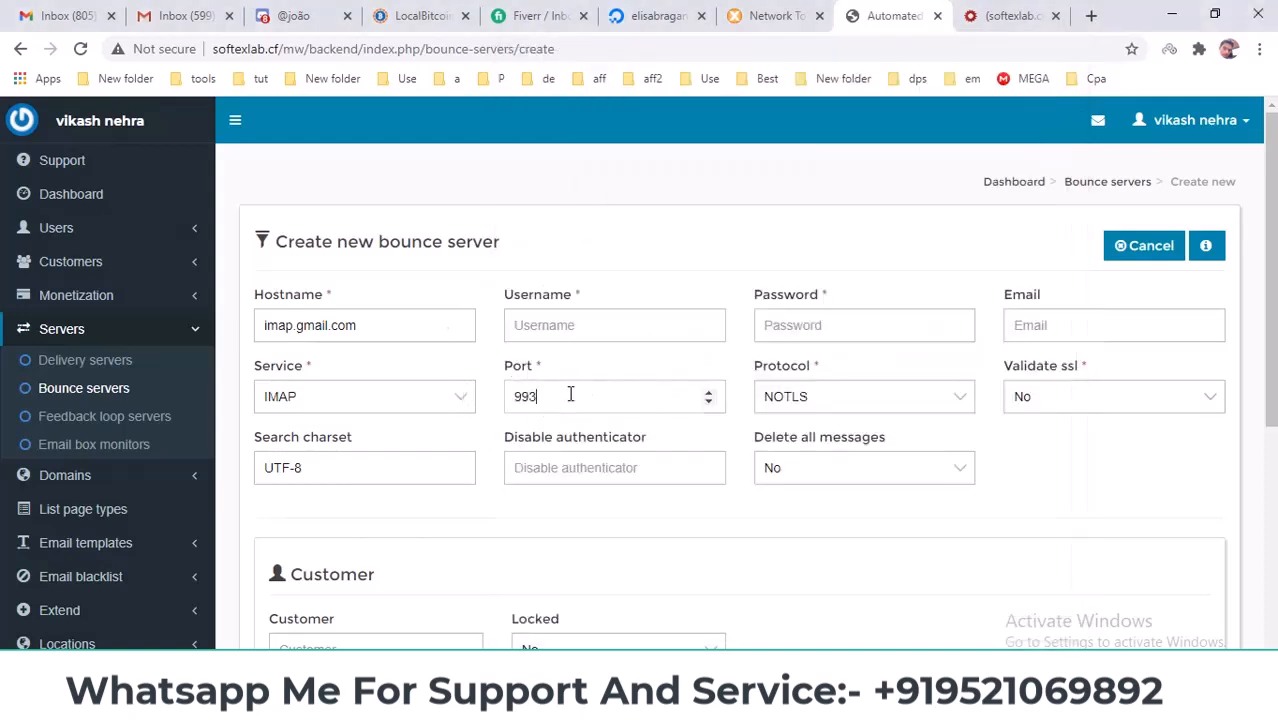
drag(570, 395, 500, 398)
key(BackSpace)
key(ctrl+z)
text(993)
Step: Set Protocol to SSL and Validate ssl to Yes
click(790, 398)
click(795, 441)
click(1021, 403)
click(1030, 440)
click(575, 325)
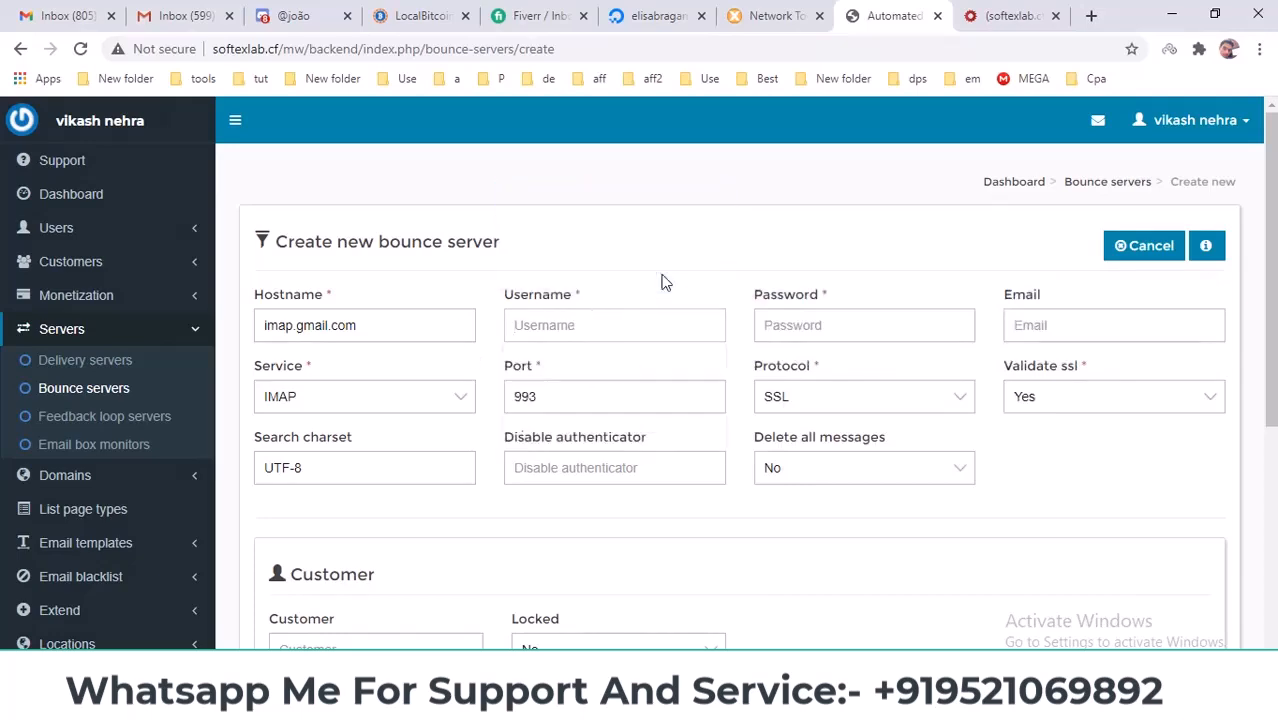
click(175, 15)
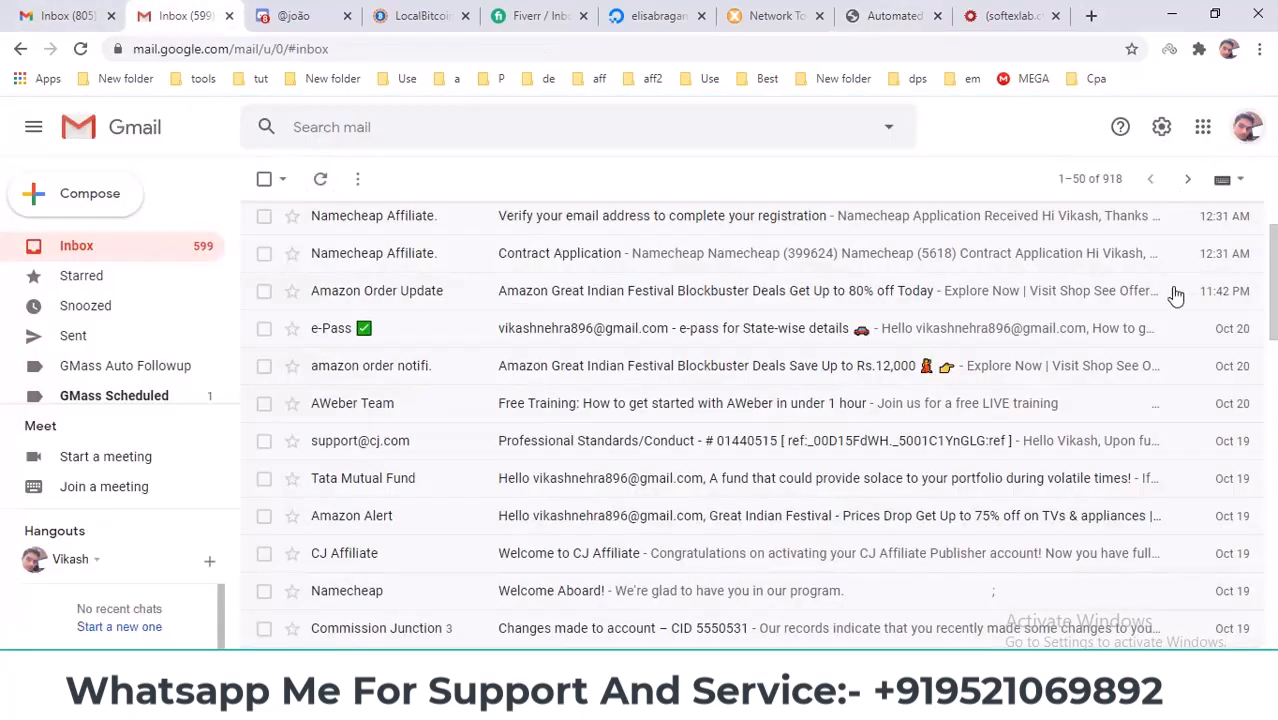
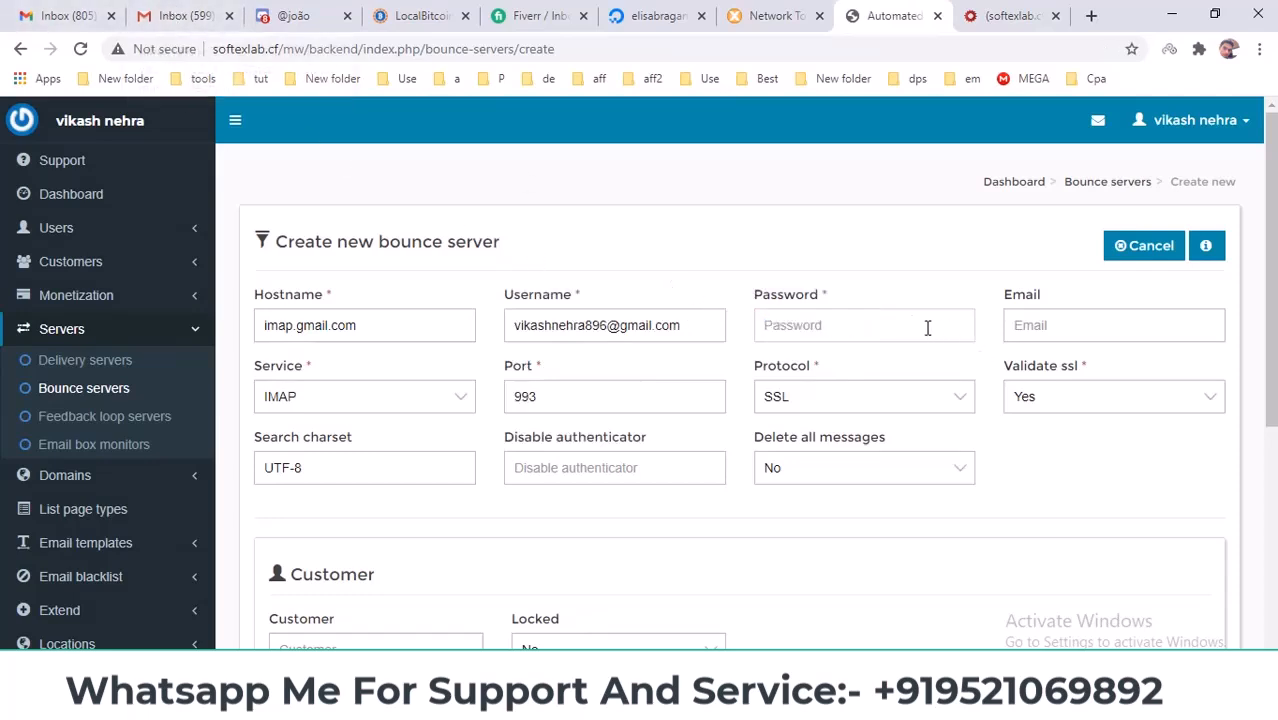
Step: Copy the Gmail username into the Email field and move on to the empty Password field
triple_click(638, 331)
key(ctrl+c)
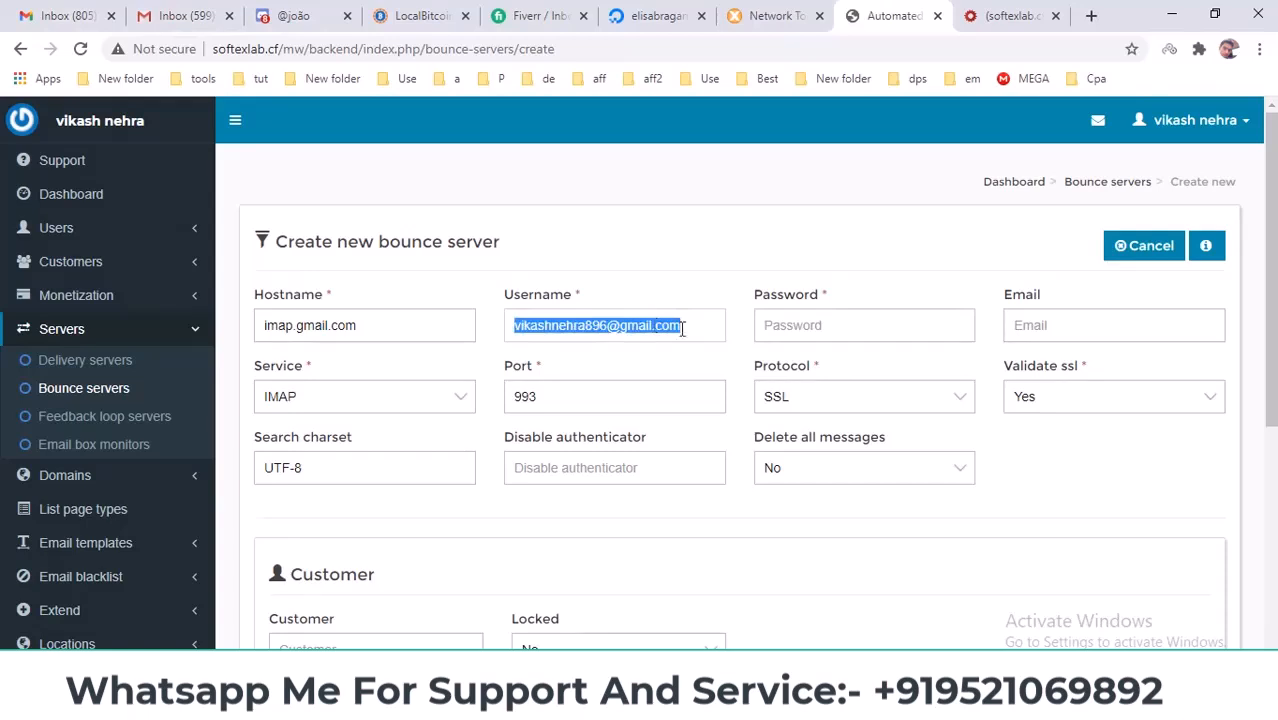
click(1167, 335)
key(ctrl+v)
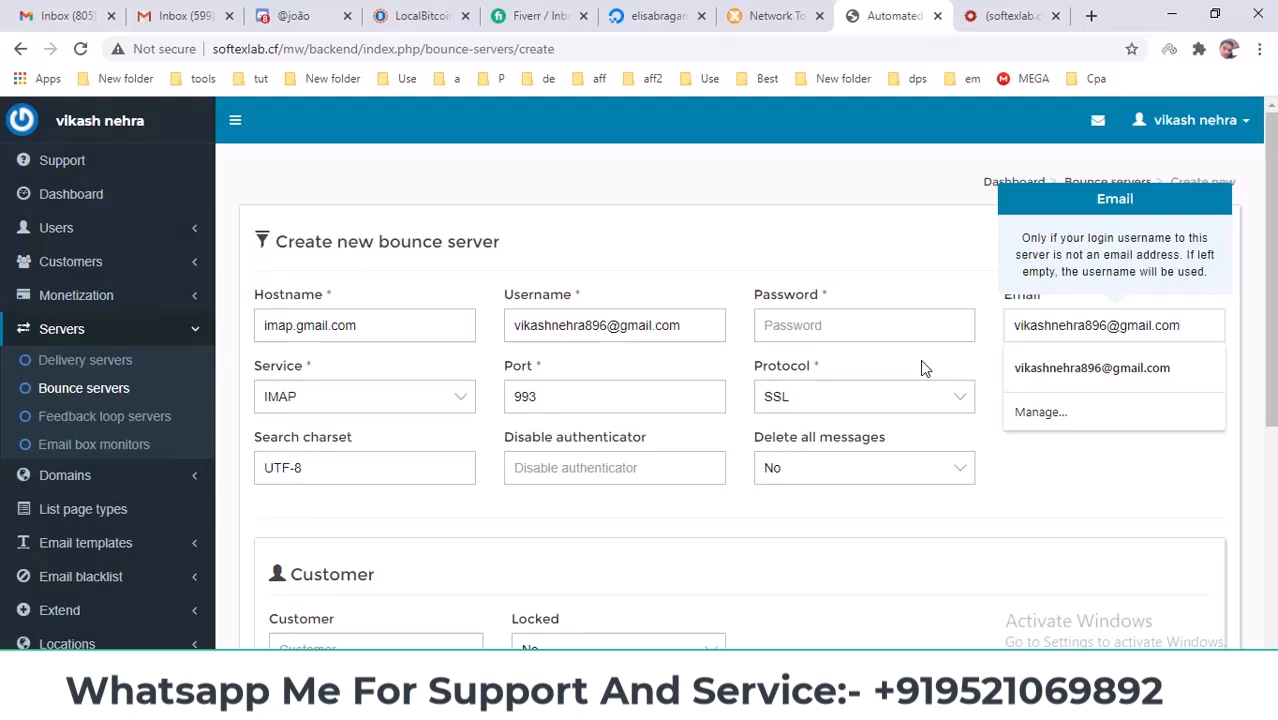
click(920, 362)
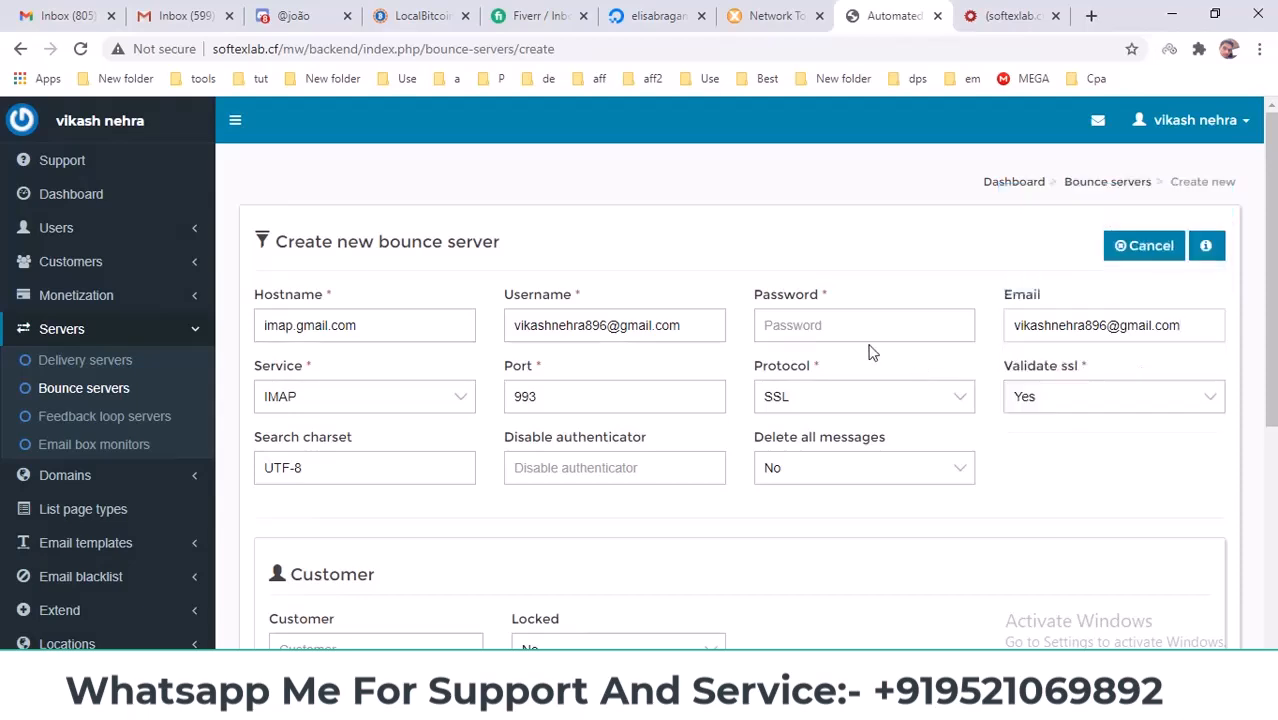
click(804, 324)
scroll(864, 301, down, 2)
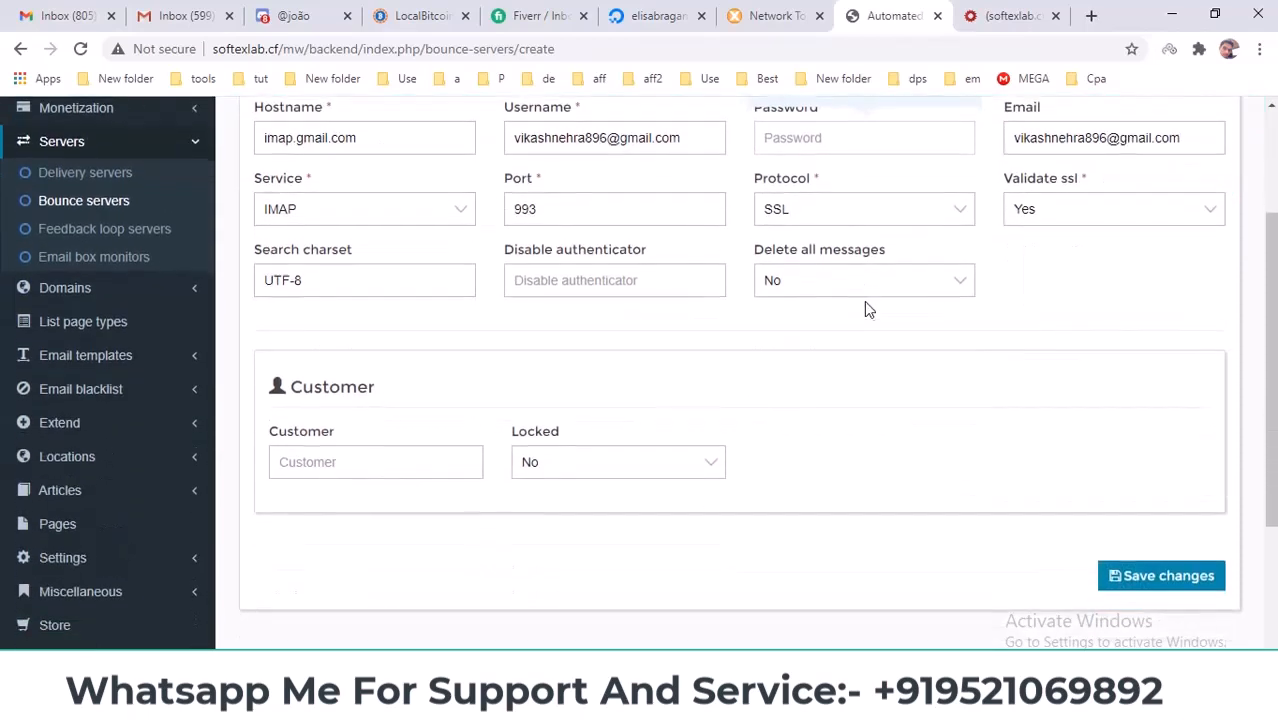
scroll(921, 359, up, 2)
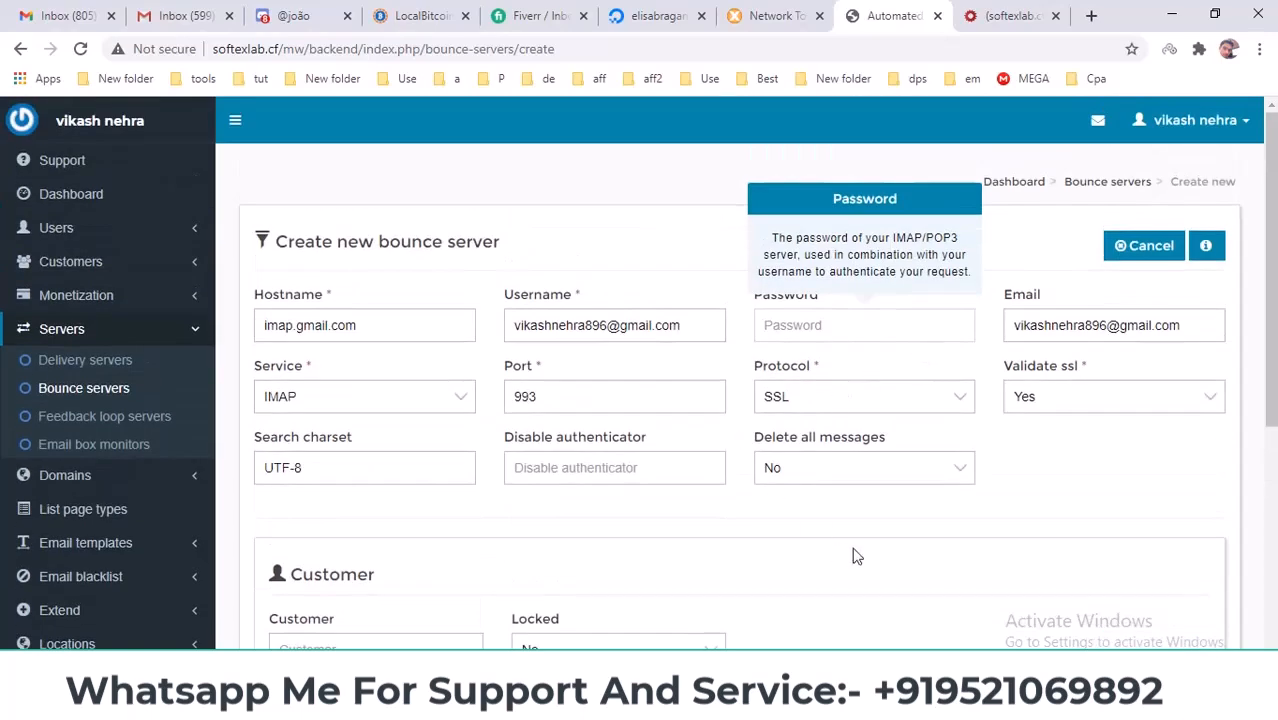
click(203, 9)
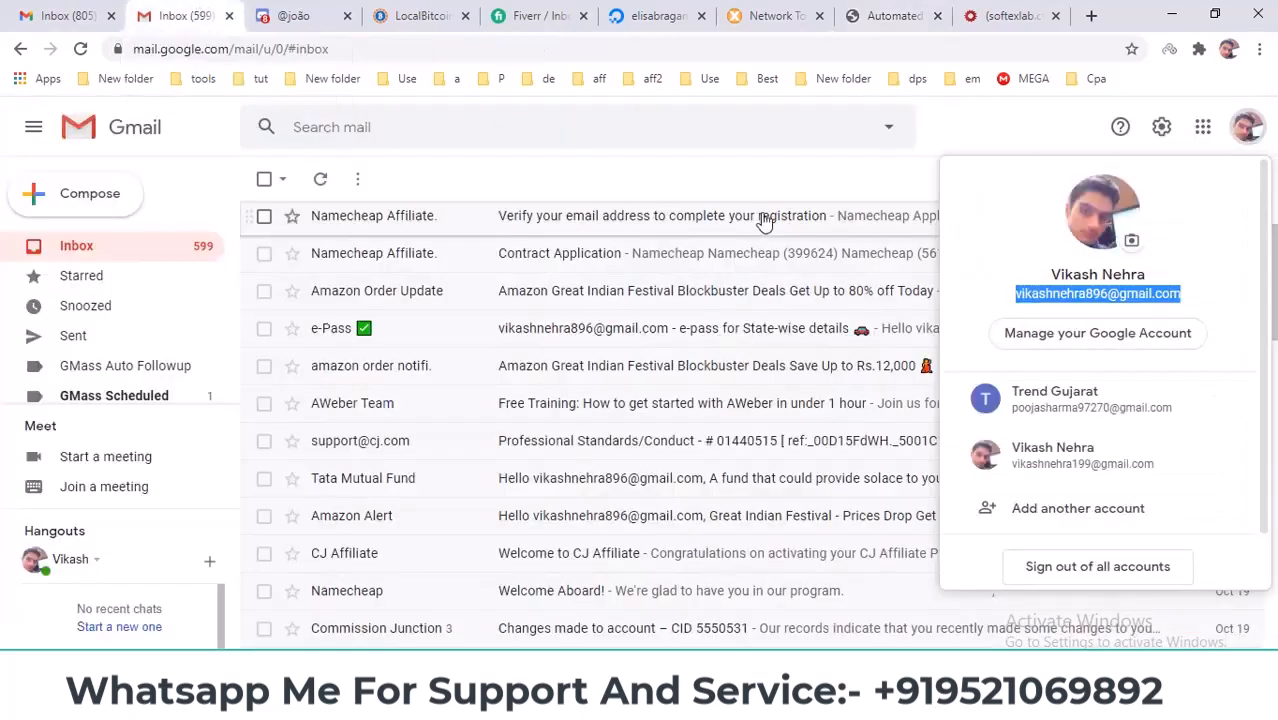
Step: Open Gmail's Forwarding and POP/IMAP settings and confirm IMAP access is enabled
click(922, 180)
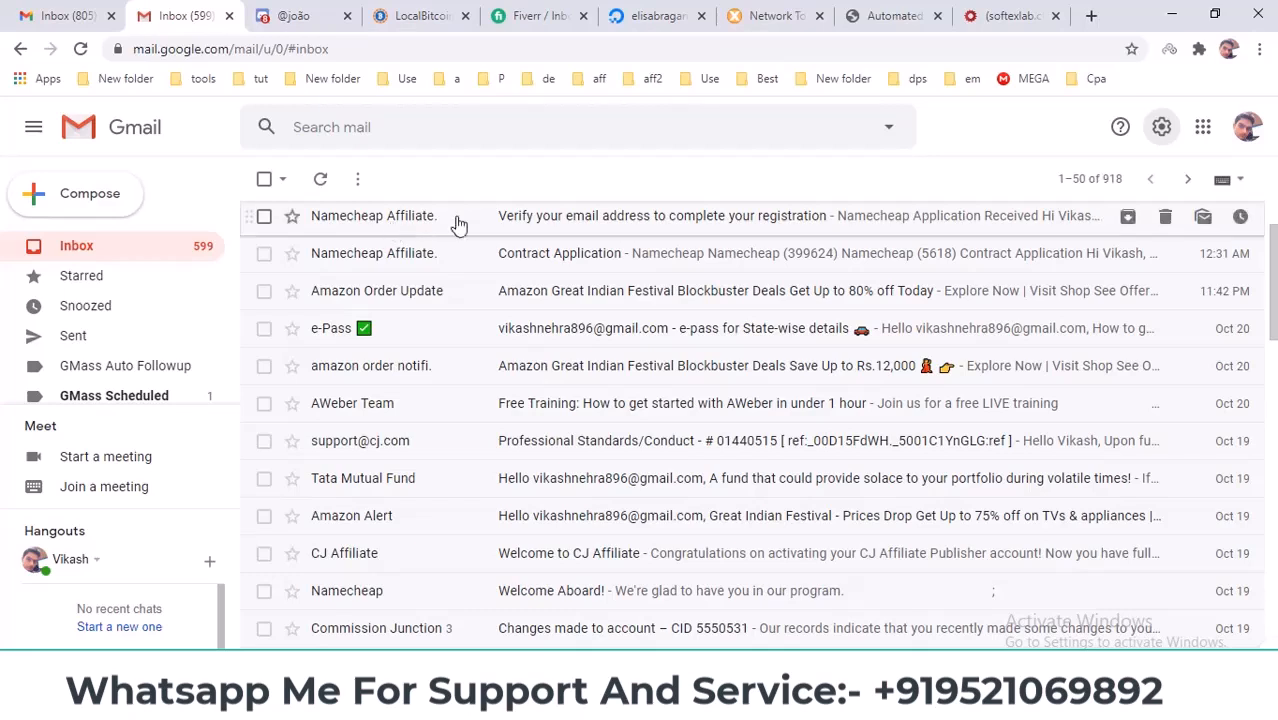
click(1162, 130)
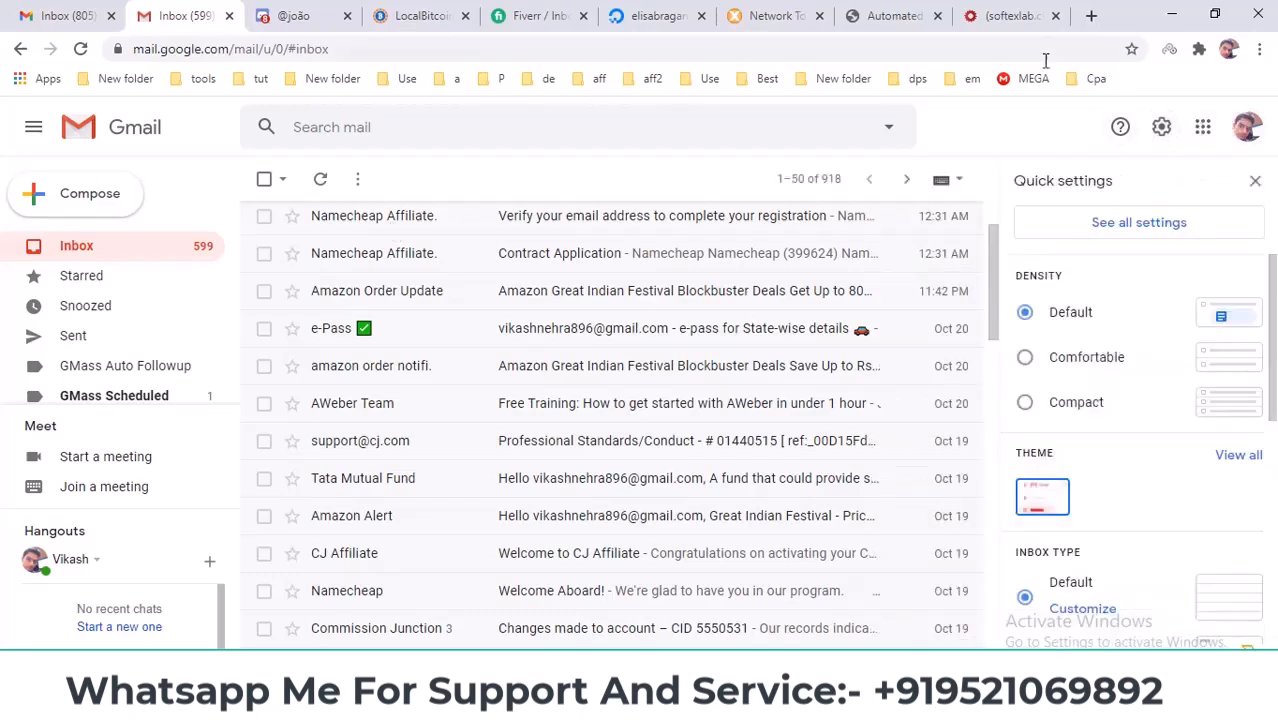
click(1133, 226)
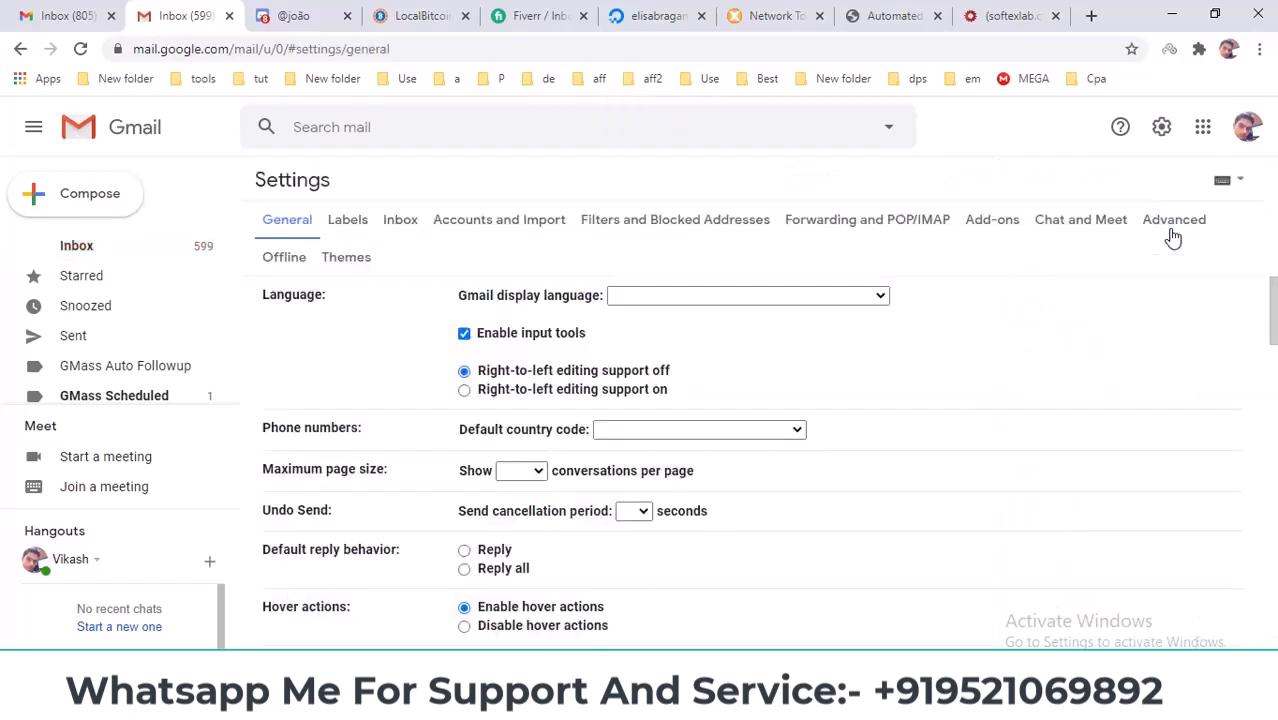
click(850, 225)
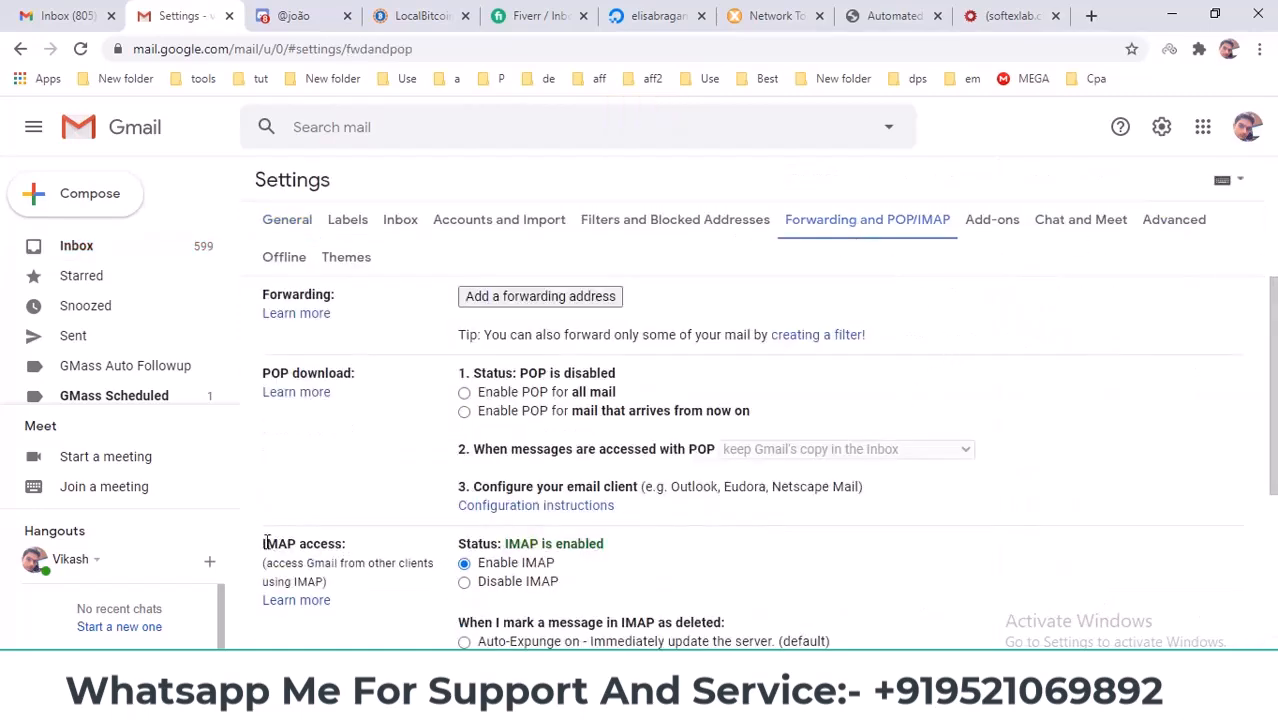
drag(264, 543, 342, 543)
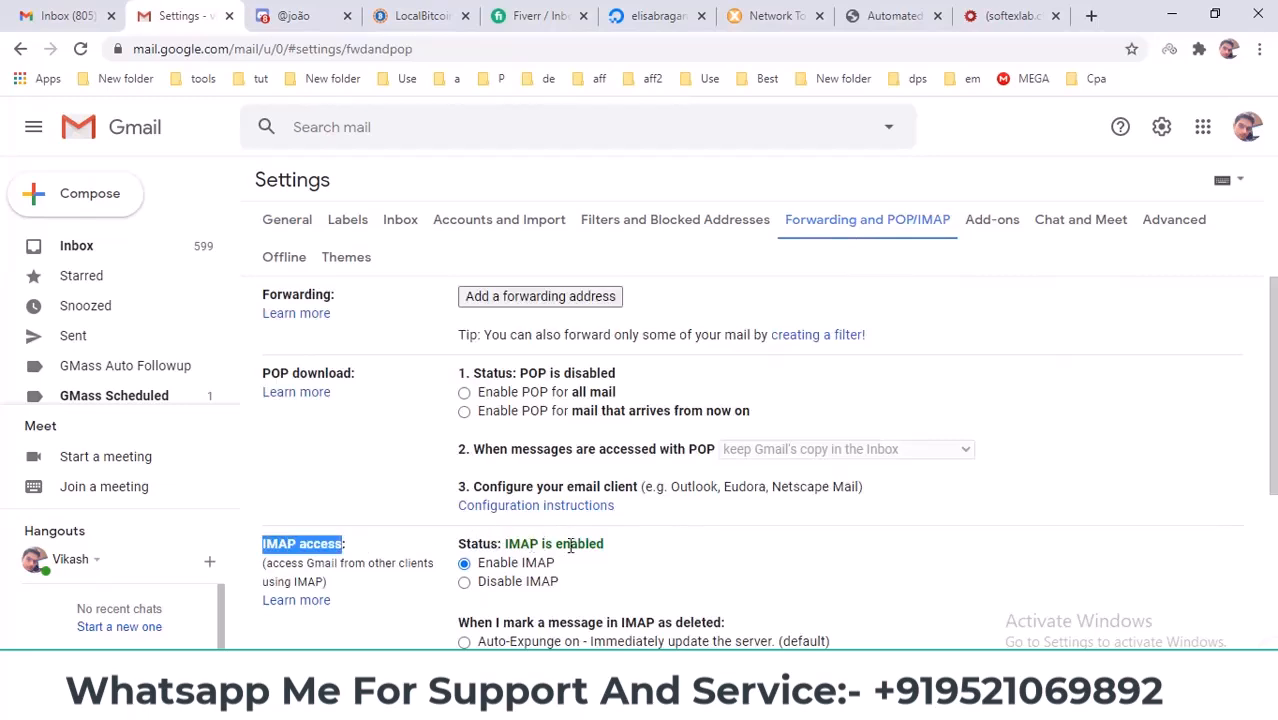
drag(557, 545, 618, 551)
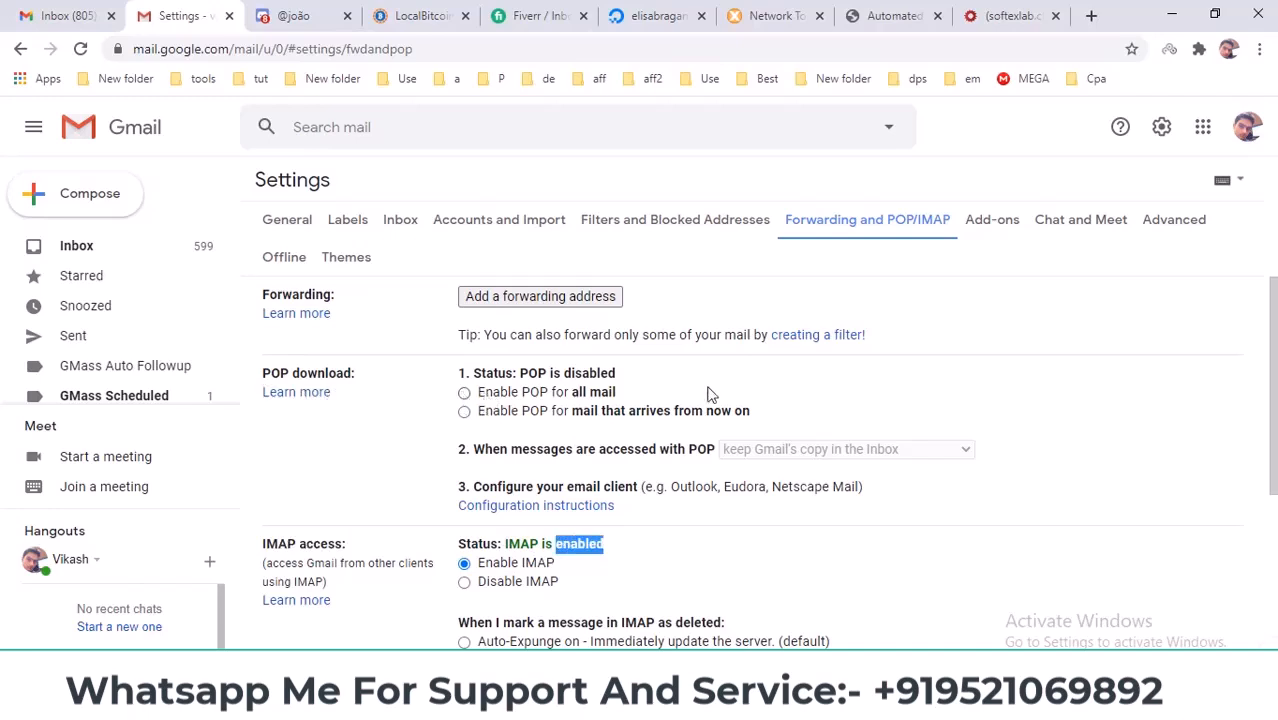
drag(269, 562, 327, 582)
click(287, 568)
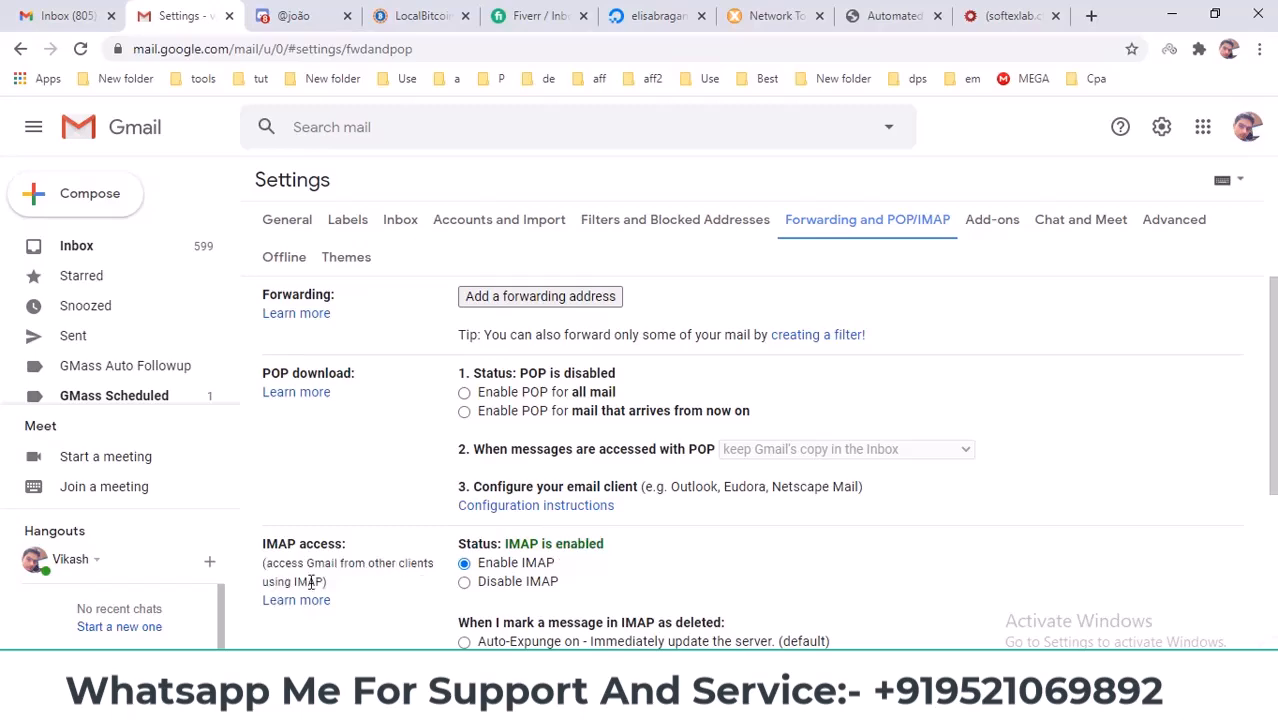
Step: Open Delivery servers in a new tab and pick IMAP softexlab.cf(return) as Server 1's bounce server
click(1004, 15)
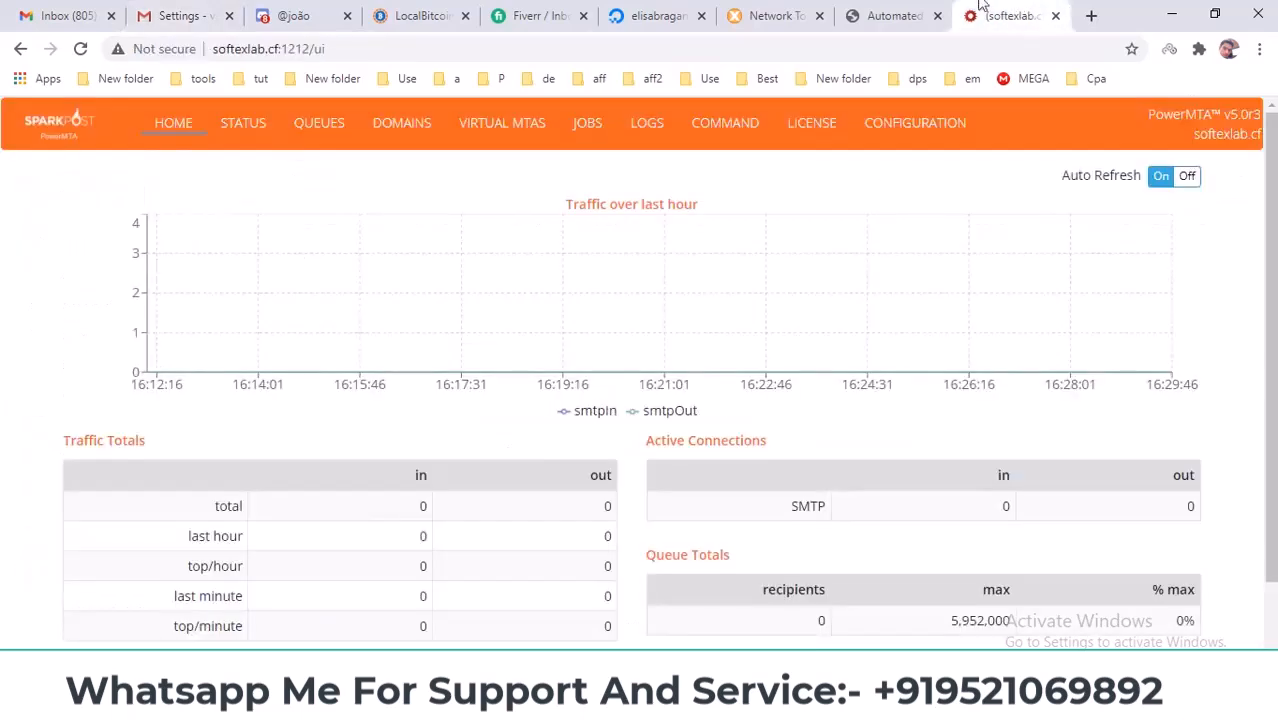
click(880, 20)
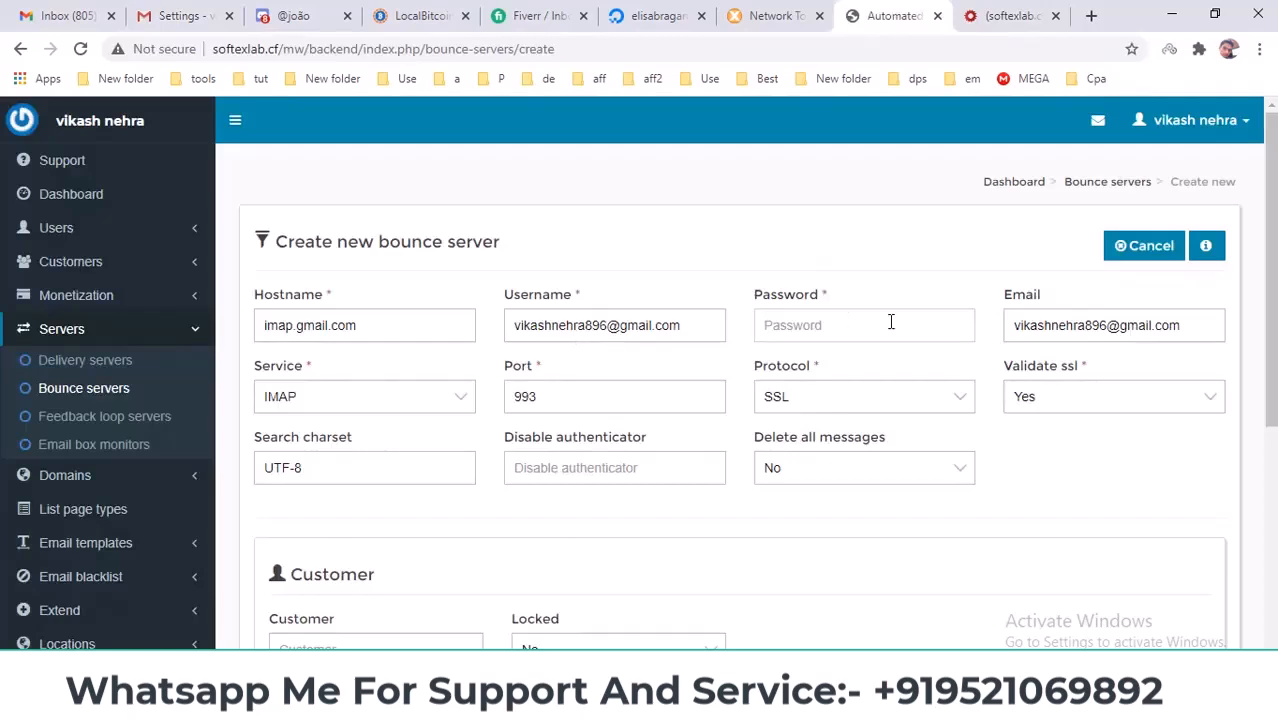
middle_click(85, 365)
click(908, 12)
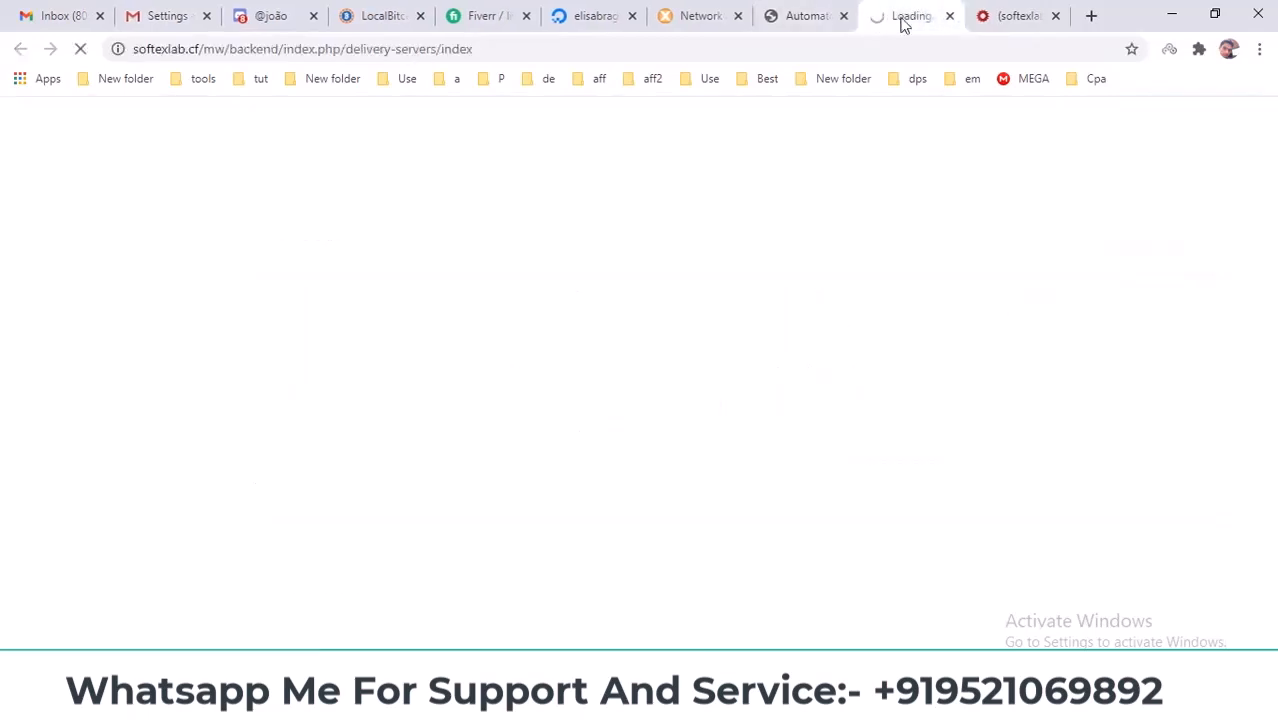
drag(890, 8, 795, 18)
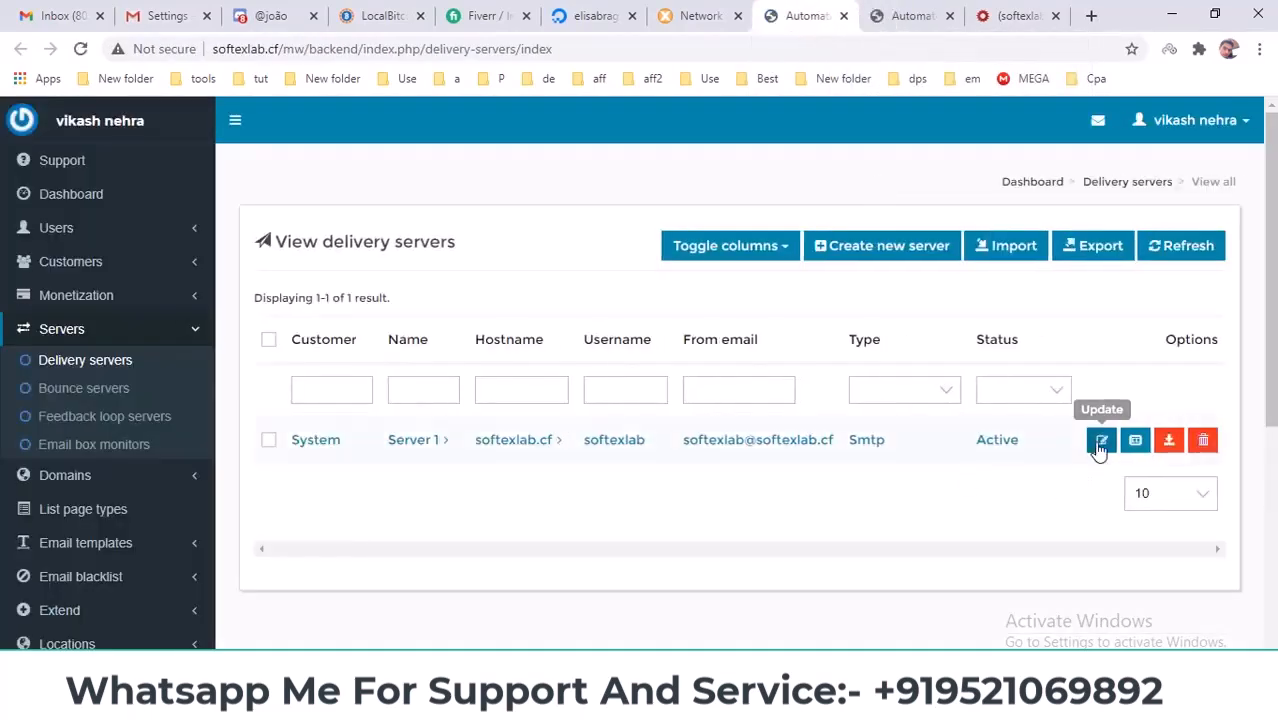
click(1100, 443)
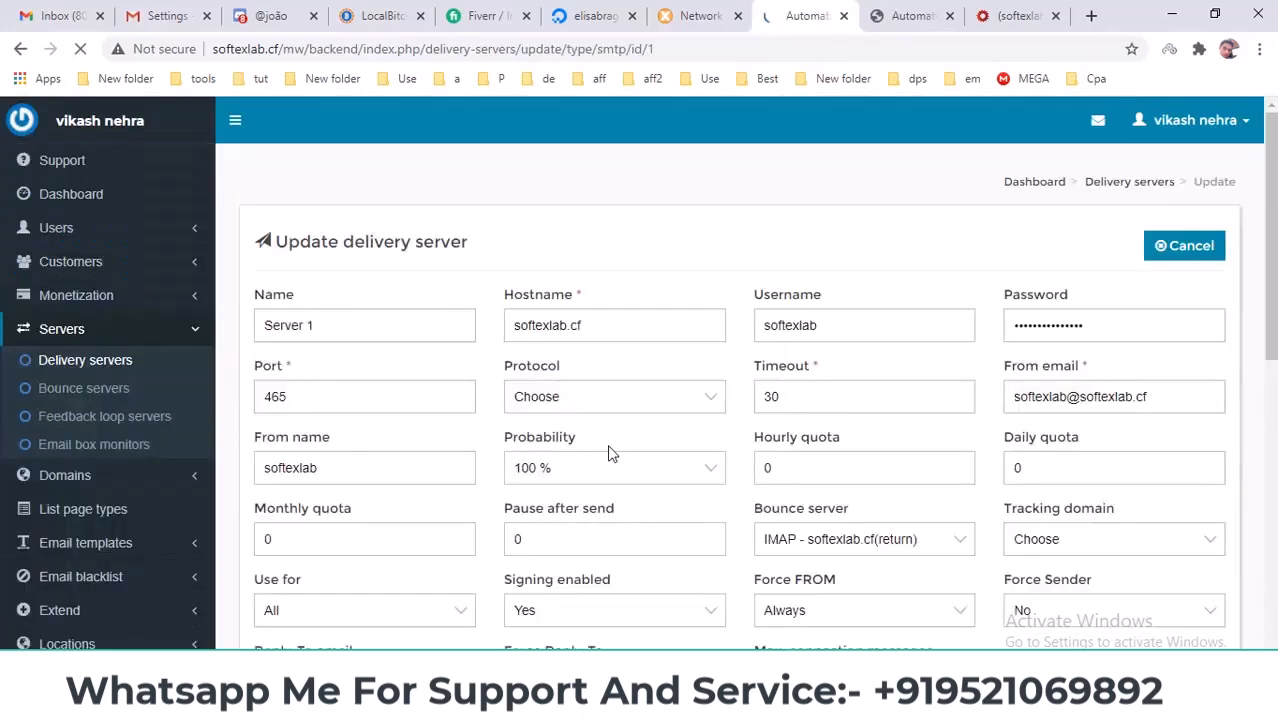
scroll(613, 453, down, 2)
click(840, 355)
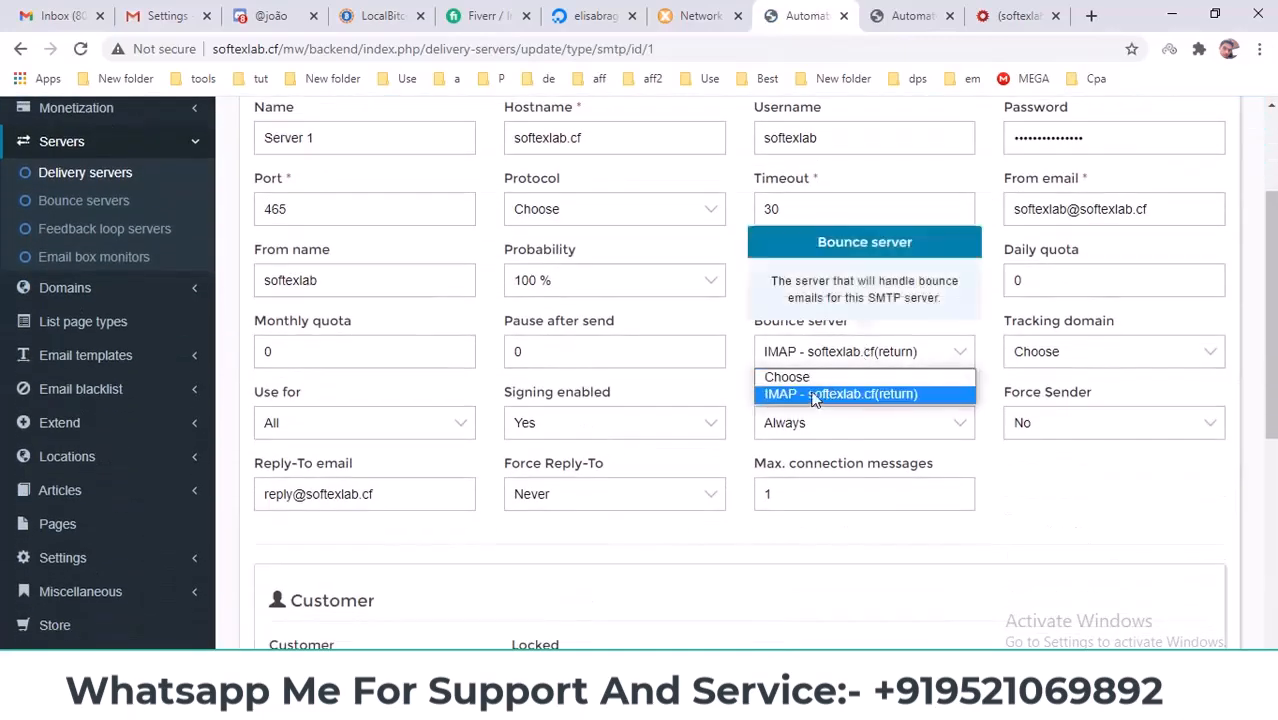
click(785, 394)
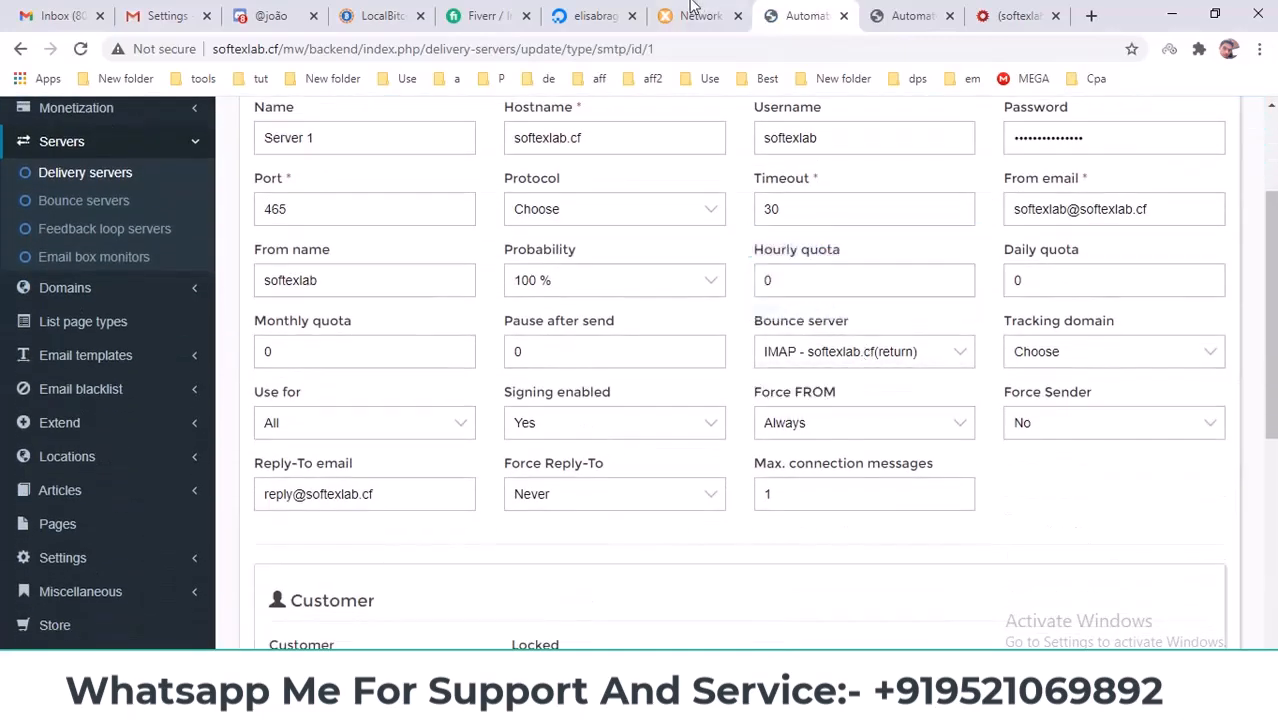
Step: Check the bounce servers list, reselect IMAP softexlab.cf(return) for Server 1 and save it
click(905, 15)
click(102, 390)
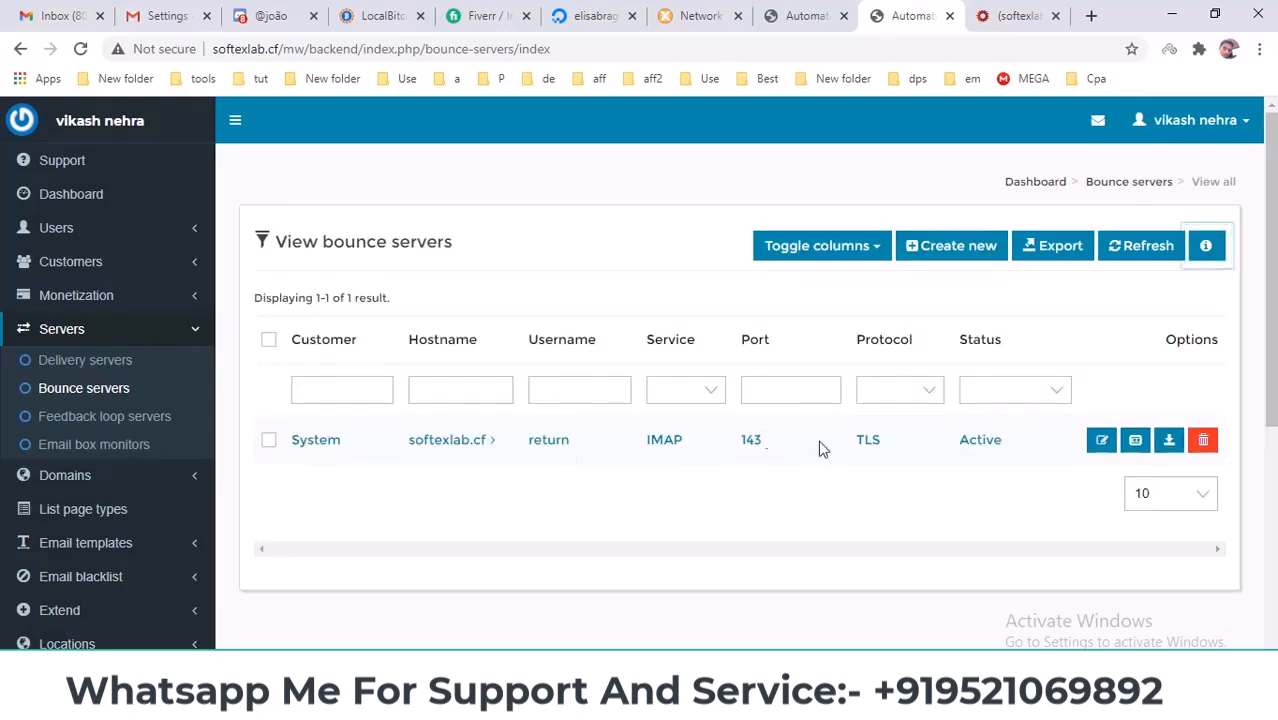
click(805, 15)
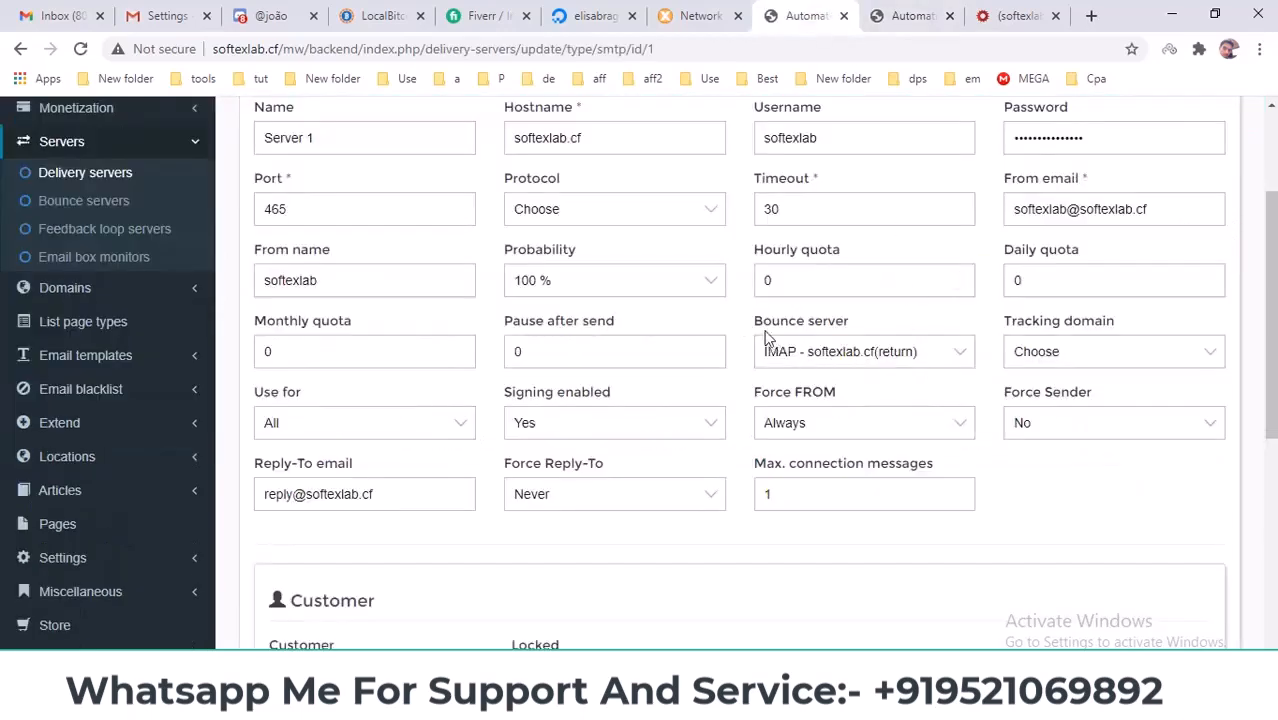
click(841, 352)
click(918, 390)
scroll(918, 390, down, 5)
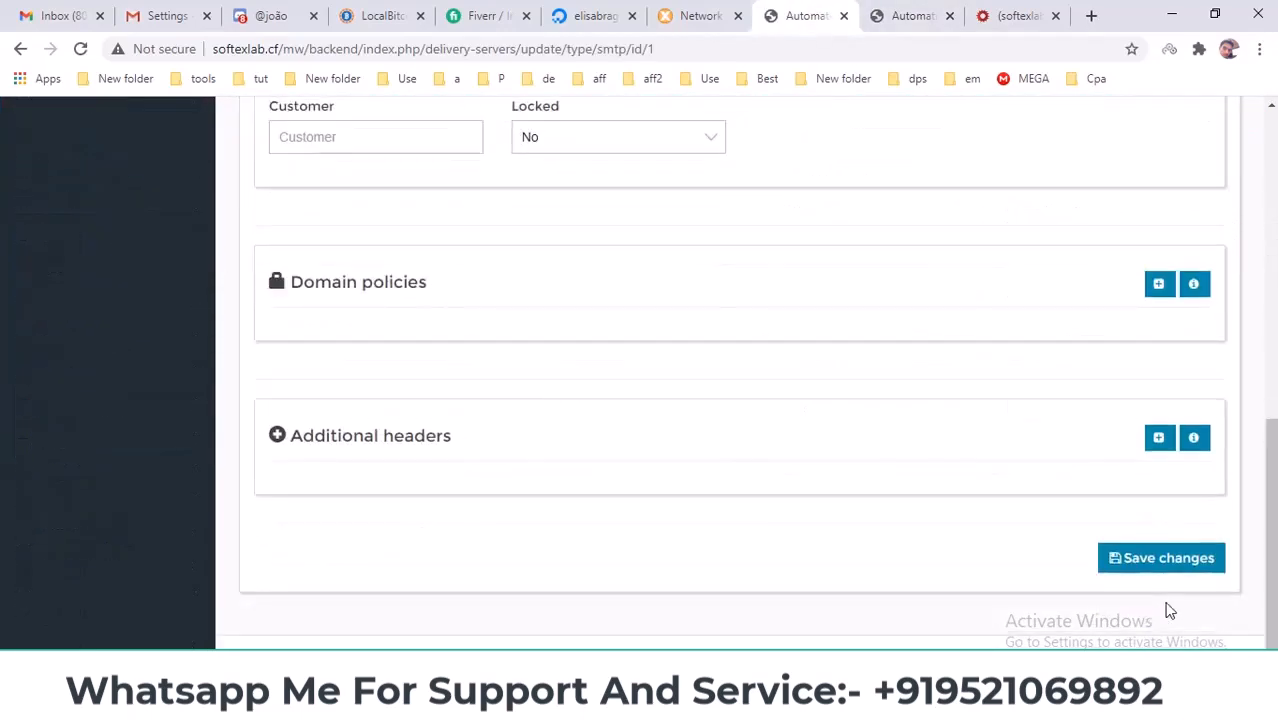
click(1170, 562)
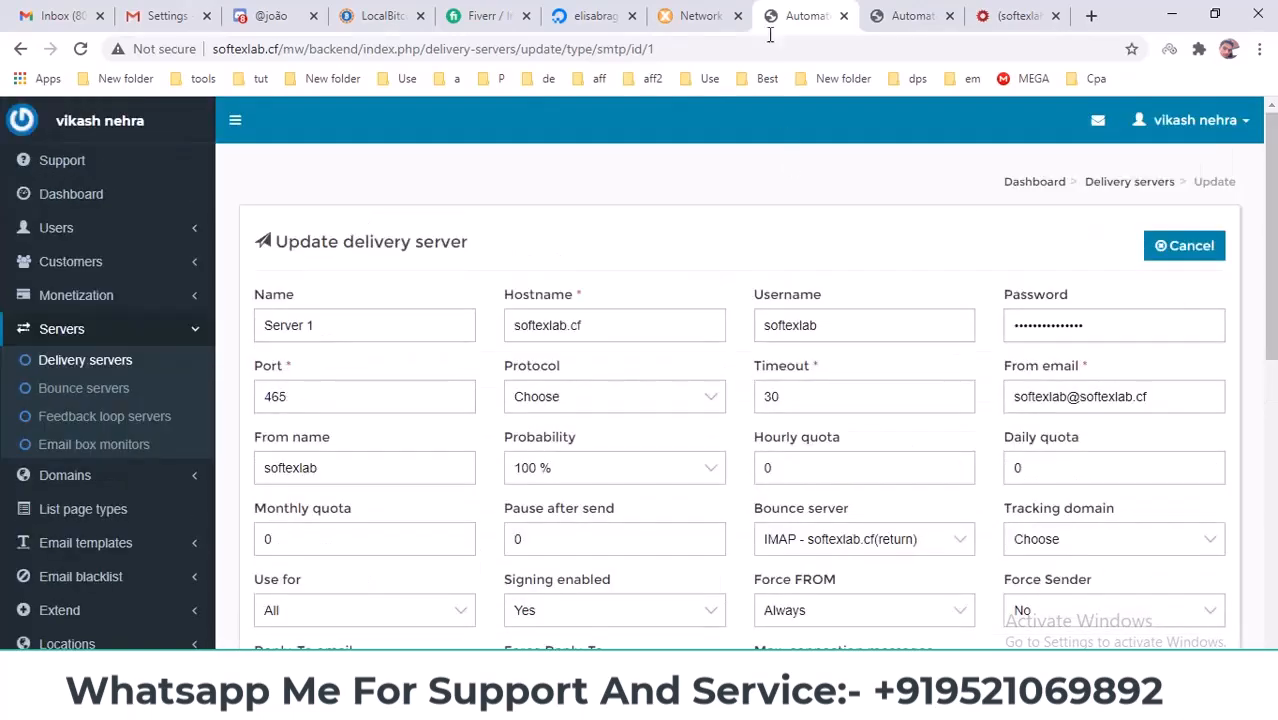
Step: Start a new bounce server from the Bounce servers list
click(906, 15)
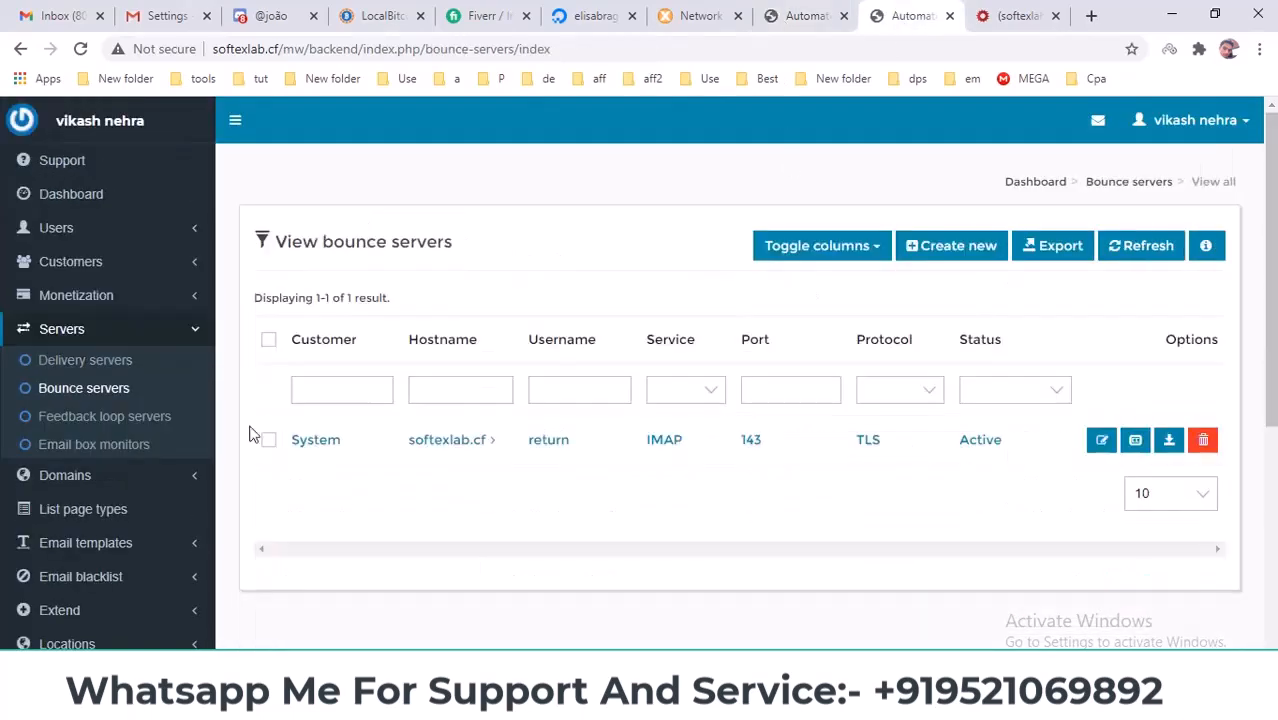
click(927, 246)
mouse_move(600, 700)
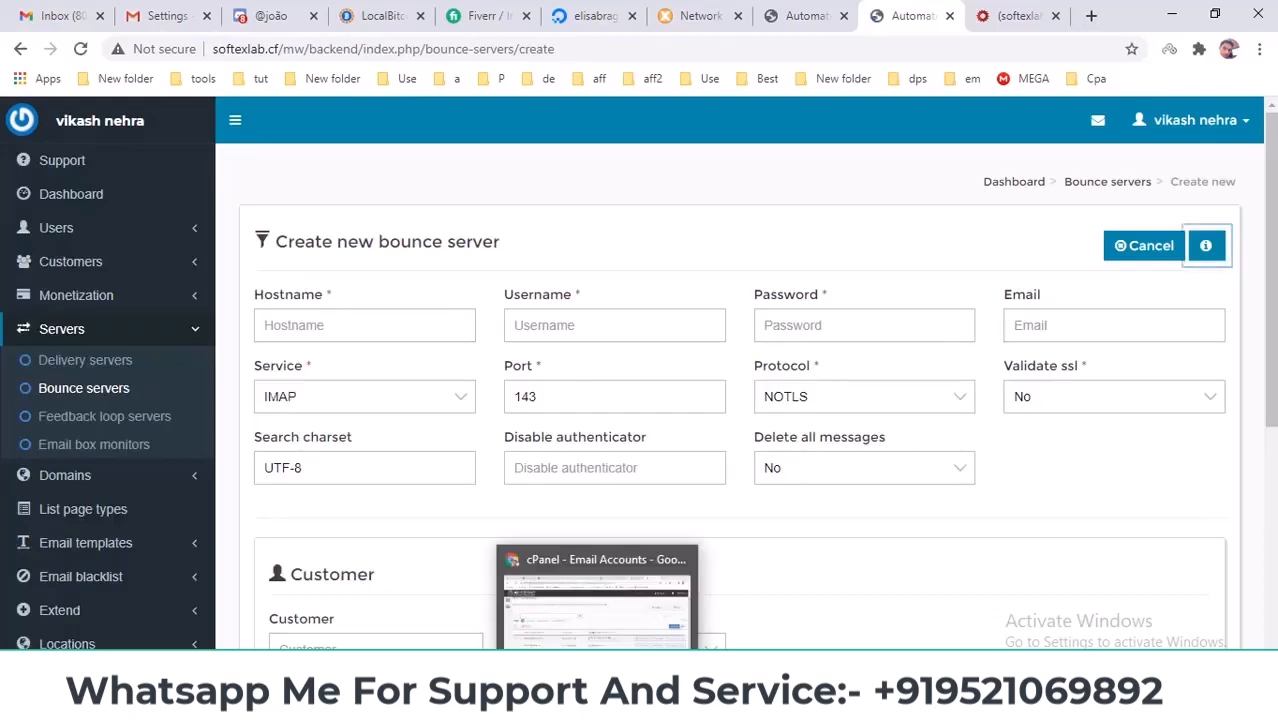
click(615, 662)
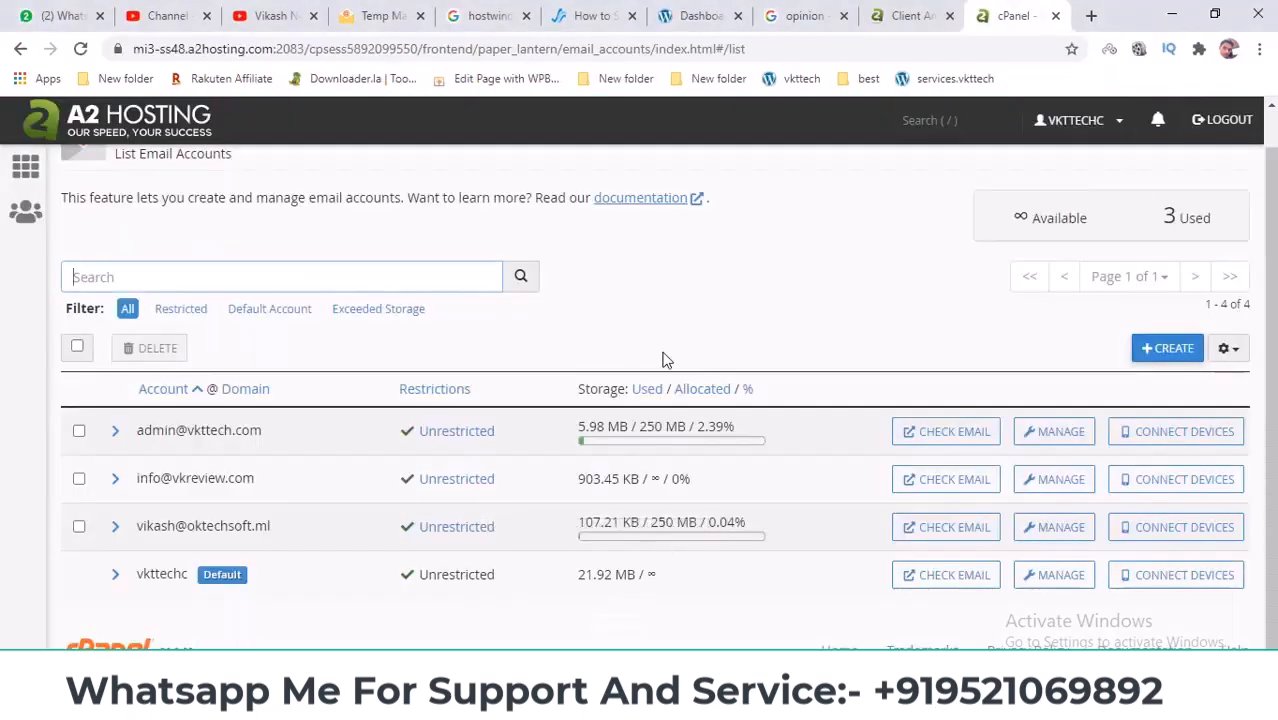
Step: Begin a new cPanel email account on vkttech.com, ready to enter the username
scroll(662, 360, up, 2)
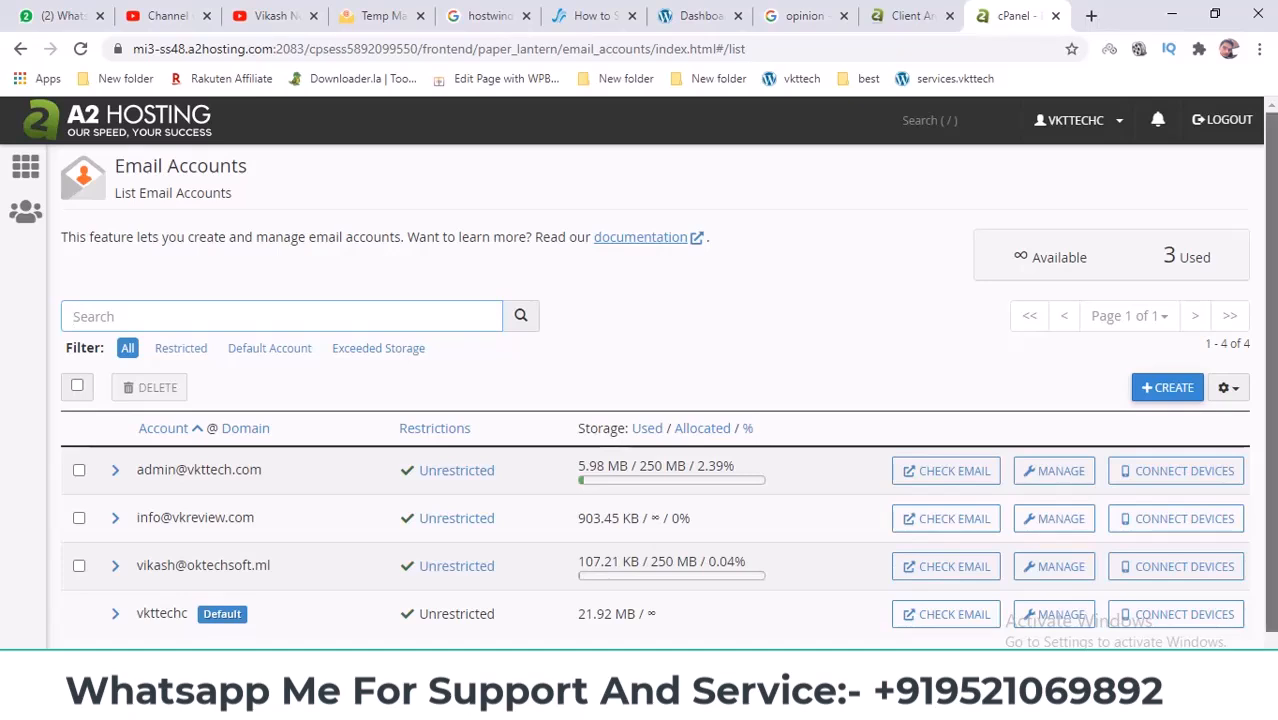
click(1155, 396)
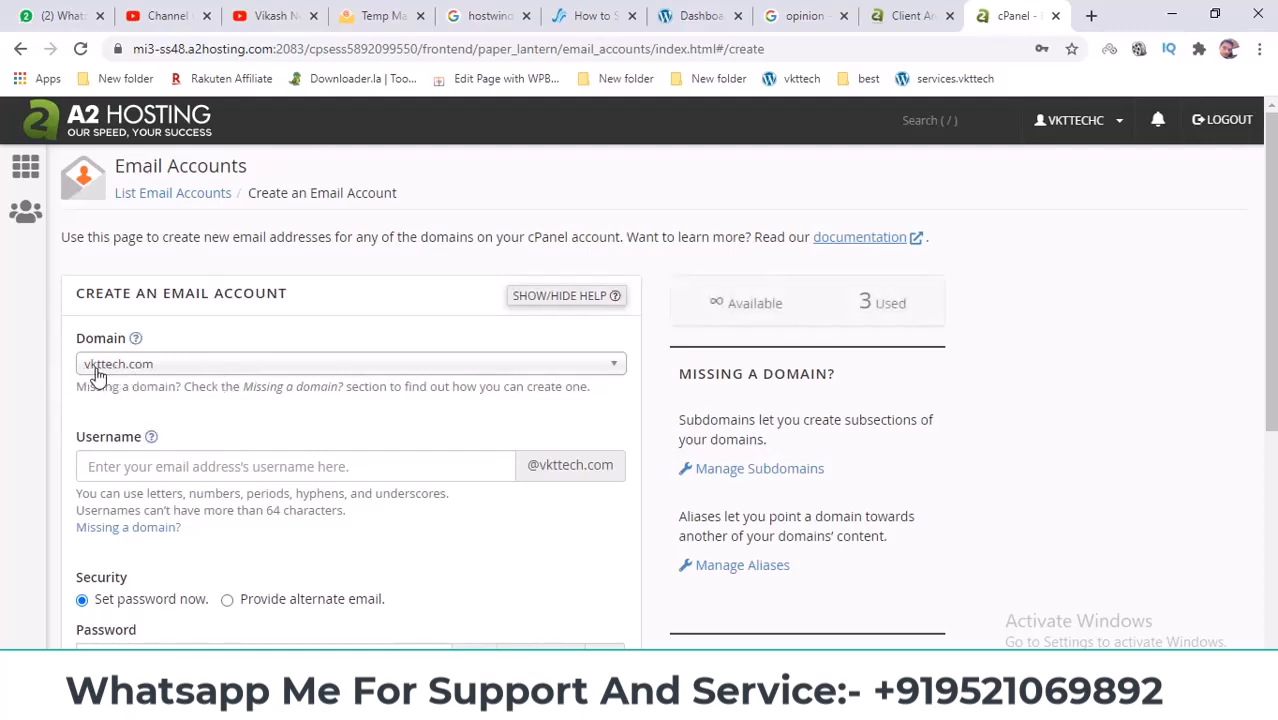
click(182, 459)
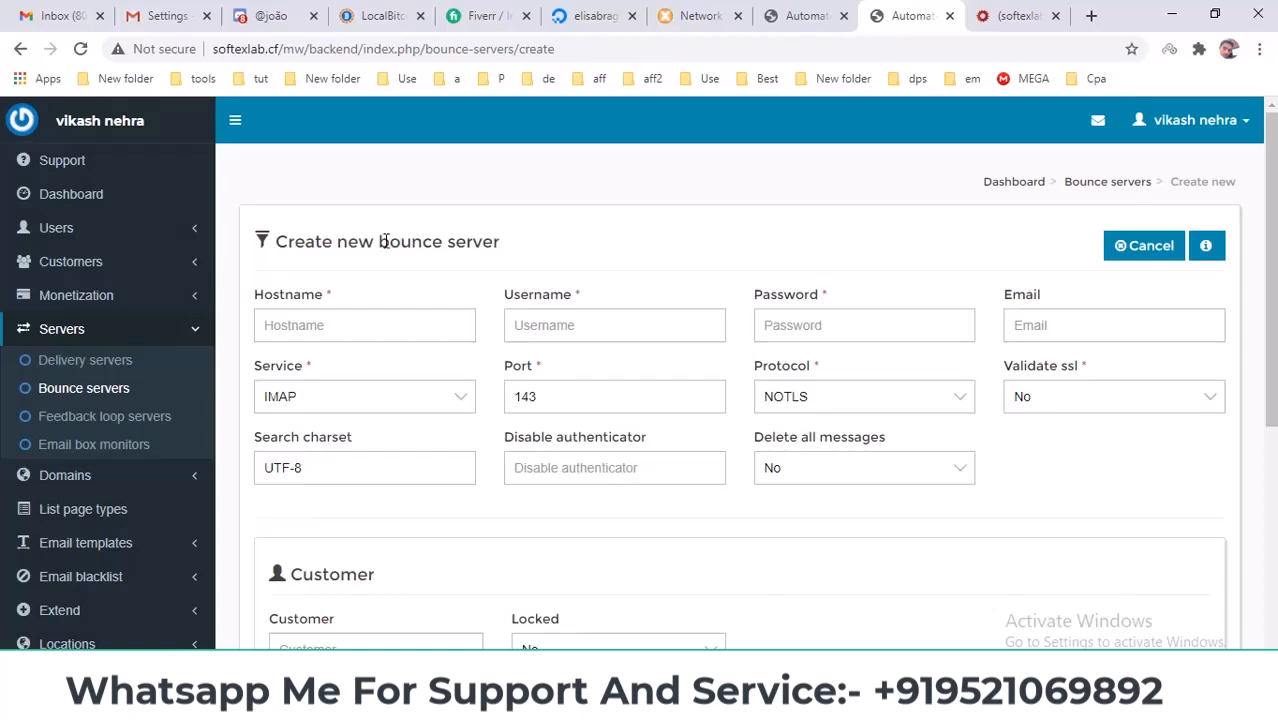
Step: Copy 'bounce' from the MailWizz form heading and paste it as the cPanel mailbox username
drag(381, 241, 442, 238)
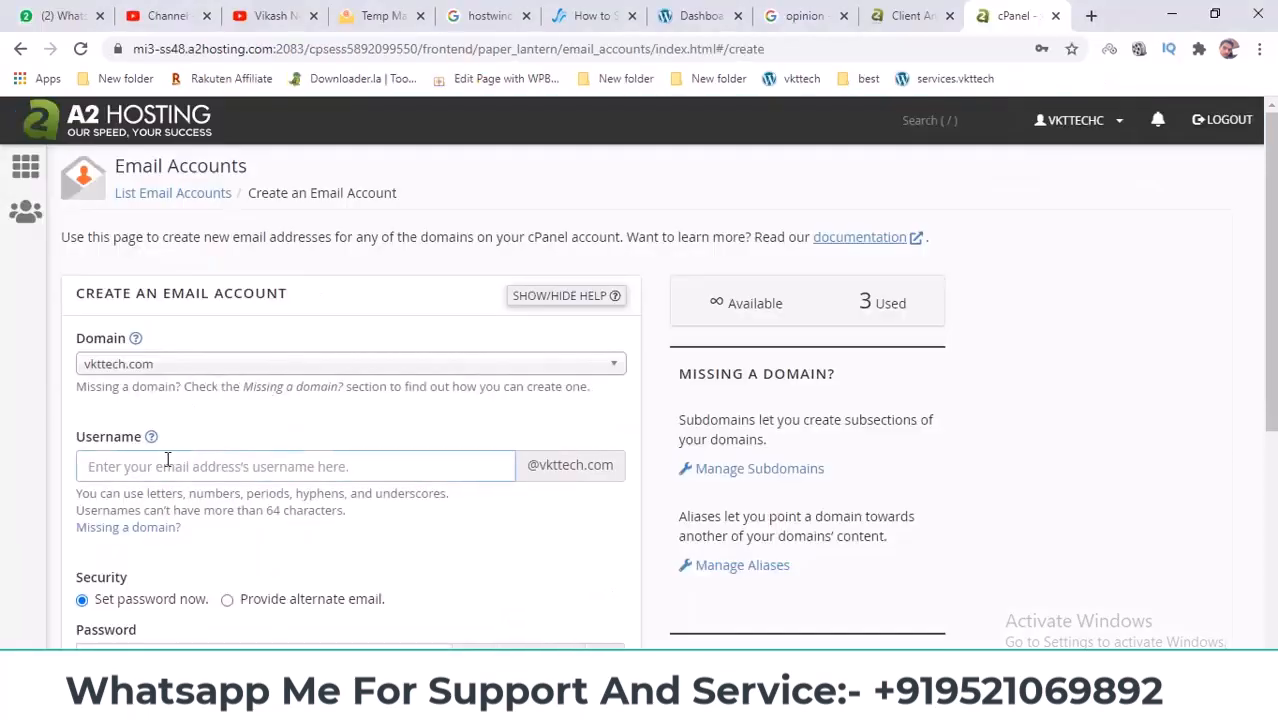
text(bounce)
drag(301, 494, 308, 494)
scroll(308, 450, down, 2)
click(238, 378)
click(163, 471)
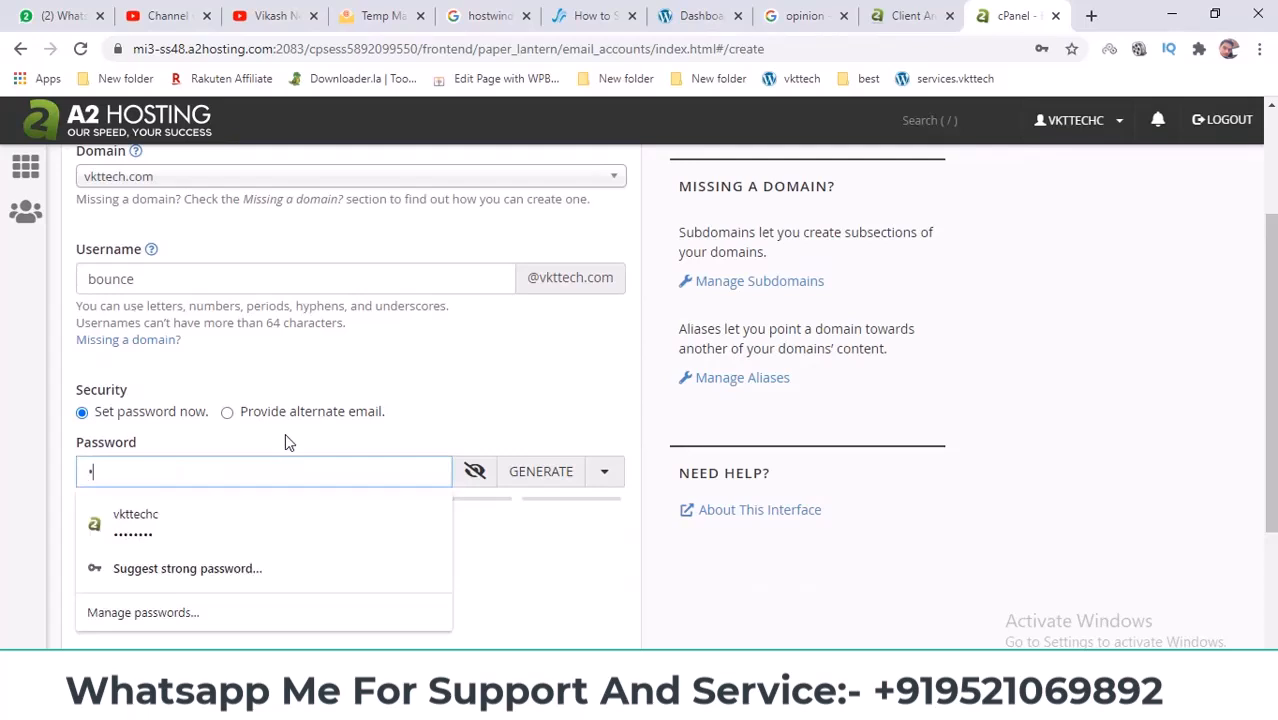
text(*******)
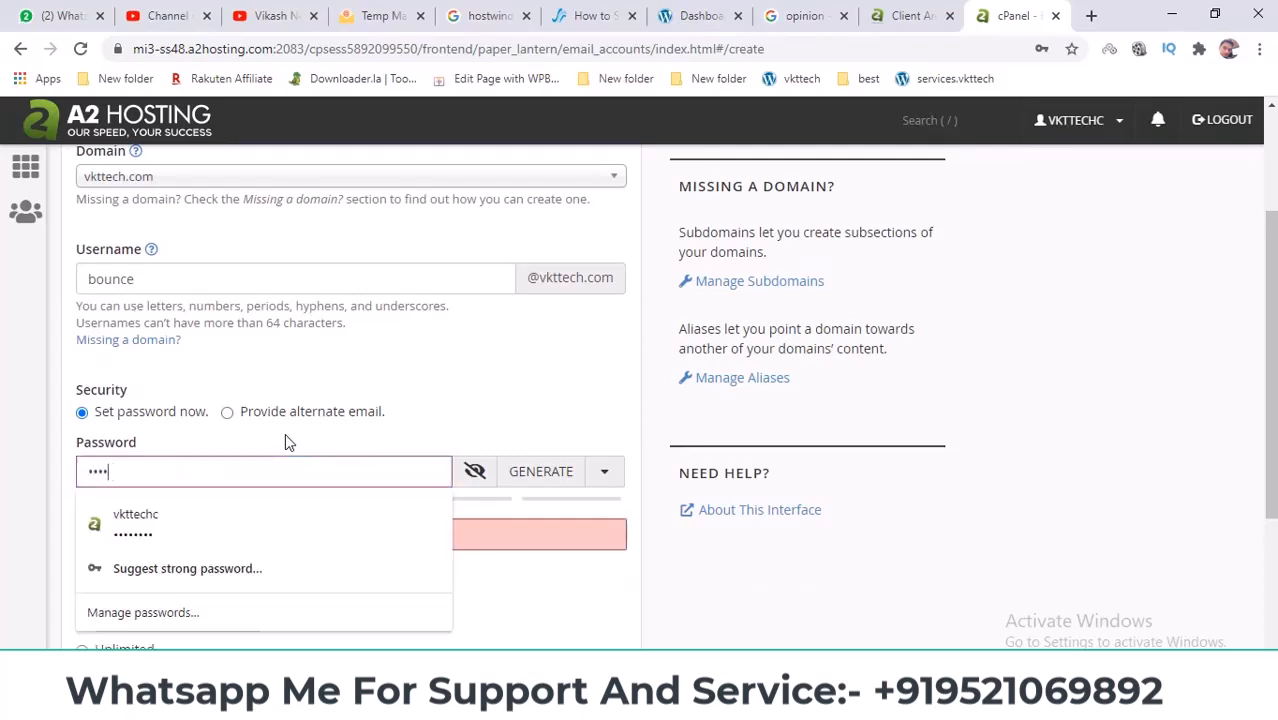
text(****)
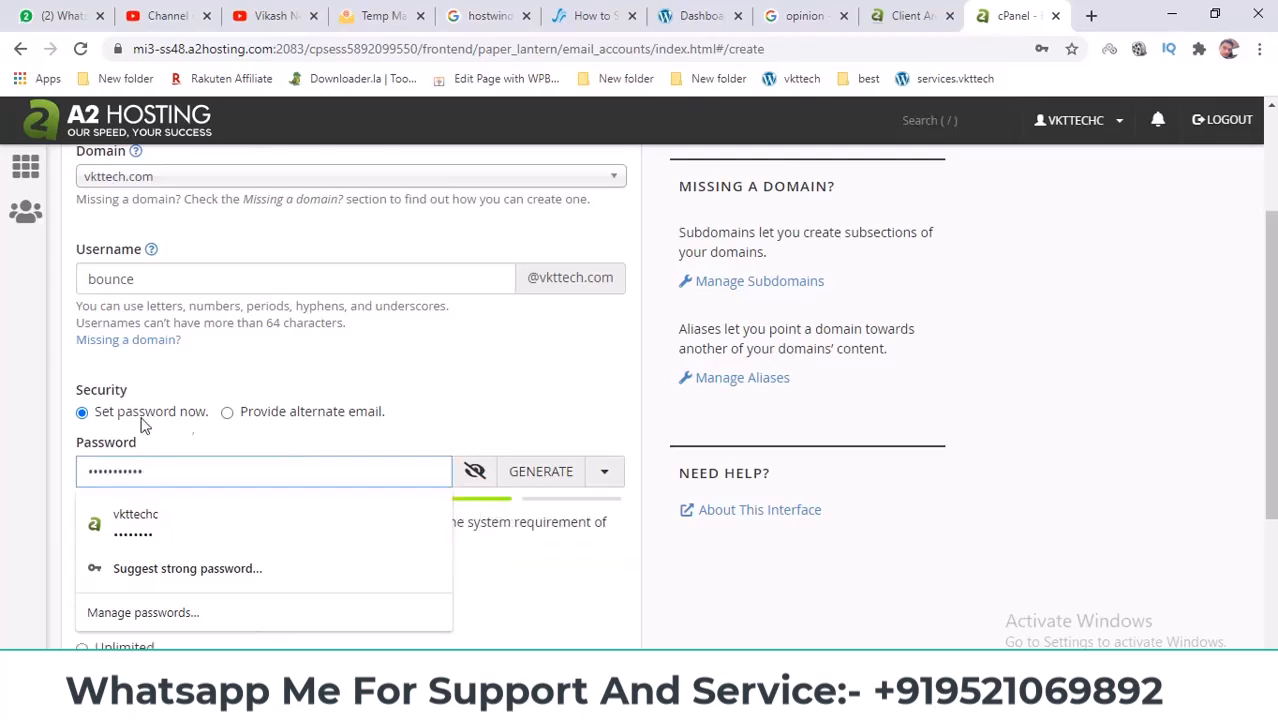
click(3, 450)
scroll(84, 462, down, 2)
click(96, 467)
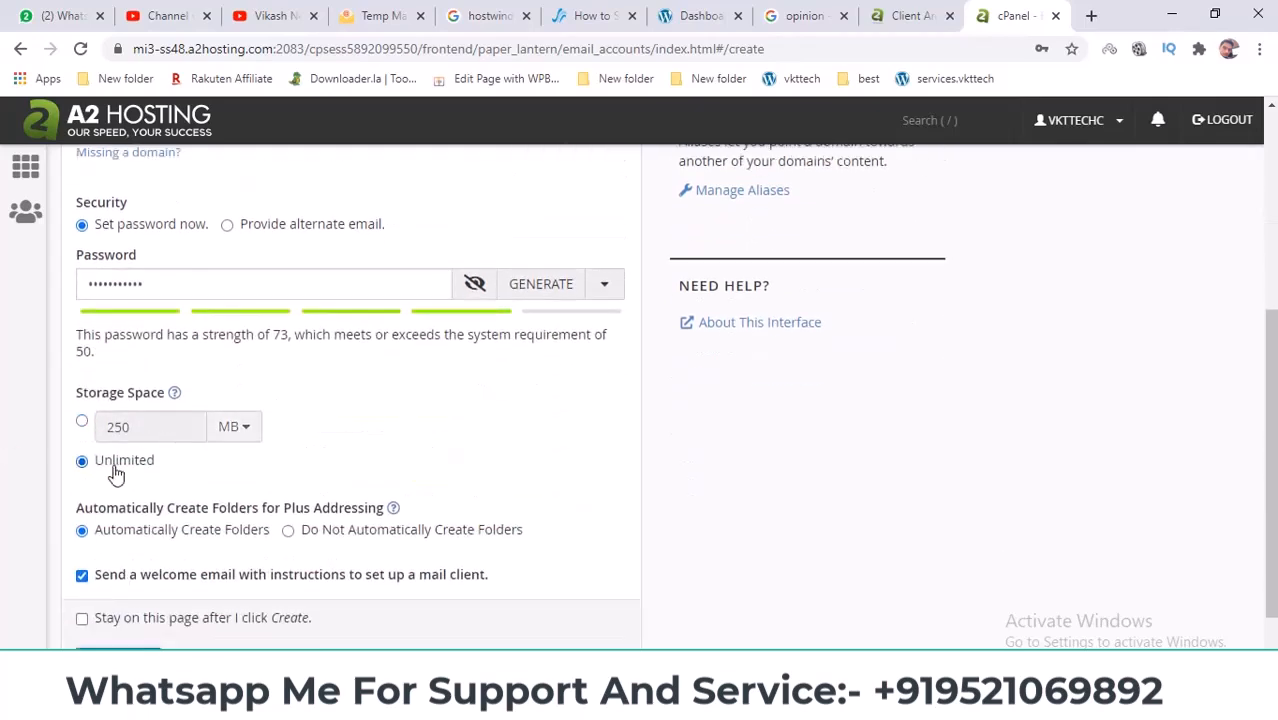
scroll(150, 472, down, 1)
key(Return)
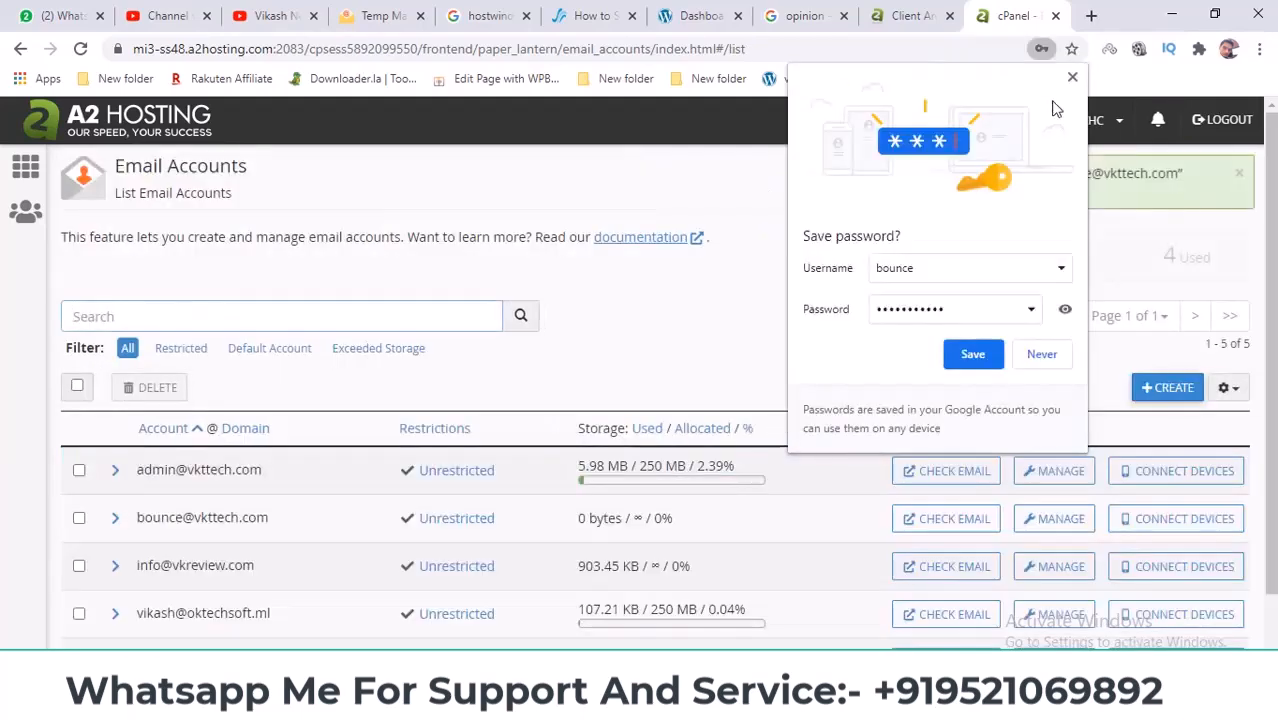
click(1072, 77)
scroll(208, 514, down, 1)
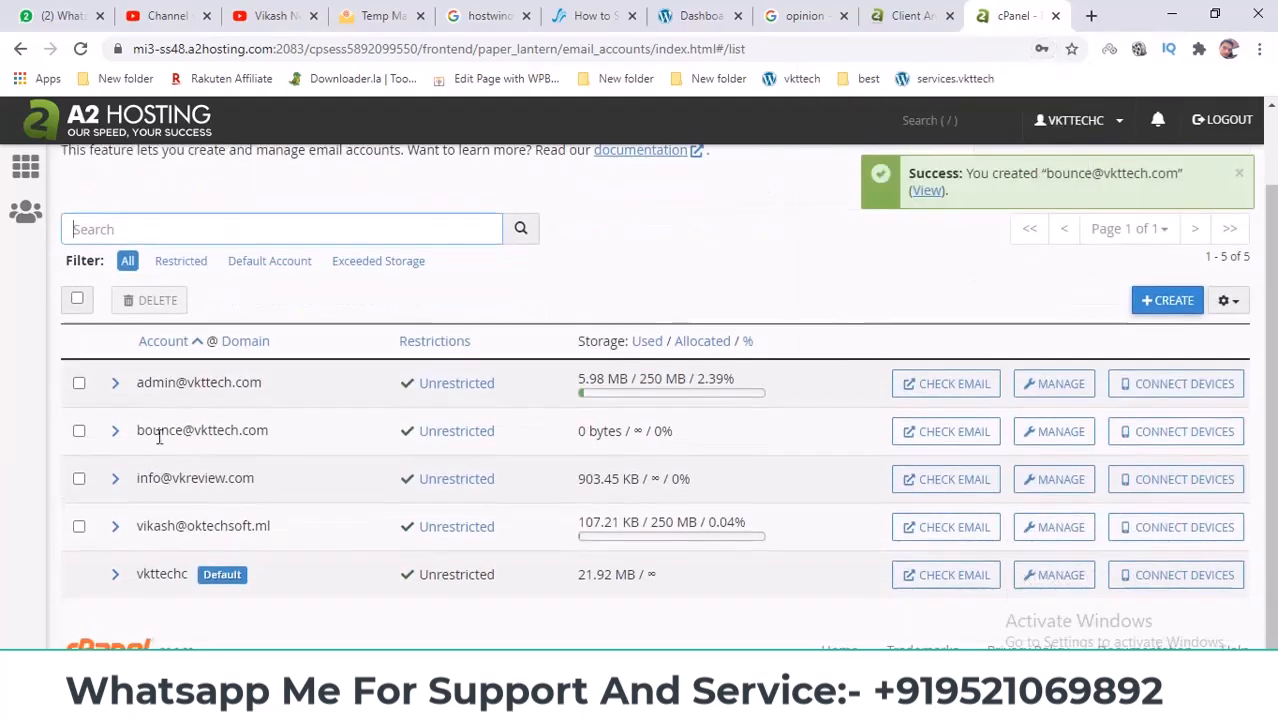
drag(138, 430, 274, 430)
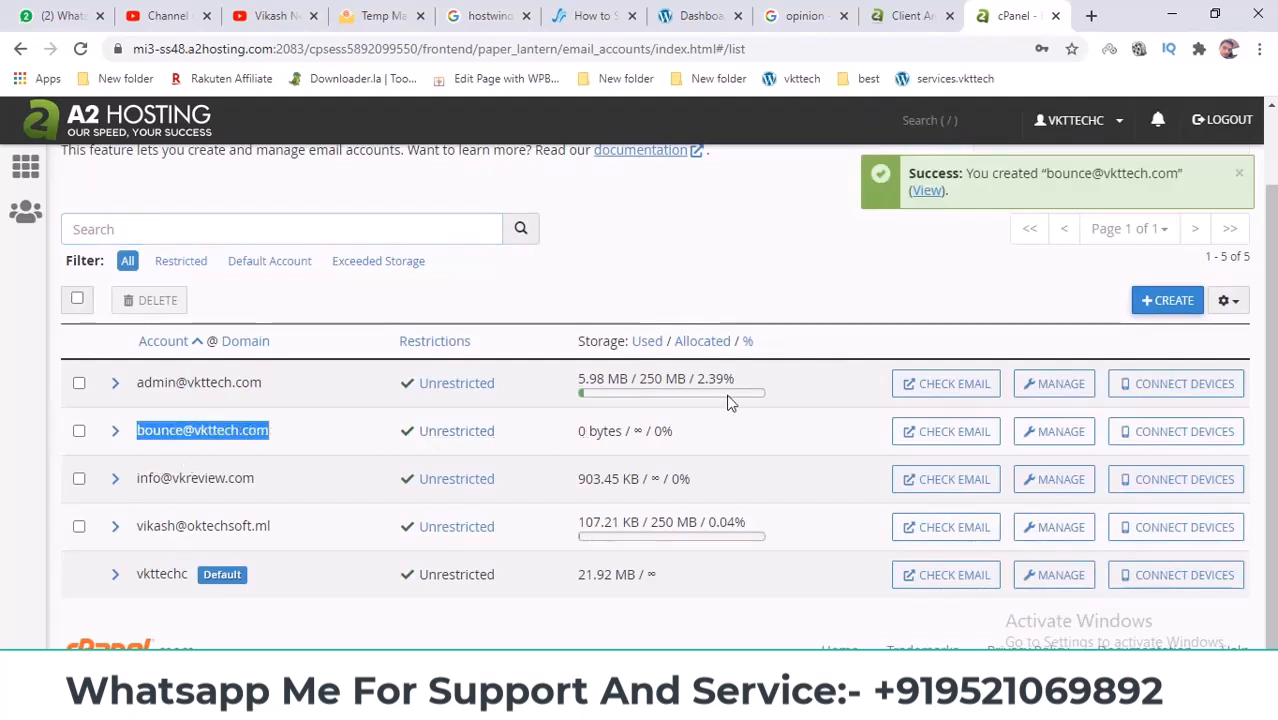
click(1188, 441)
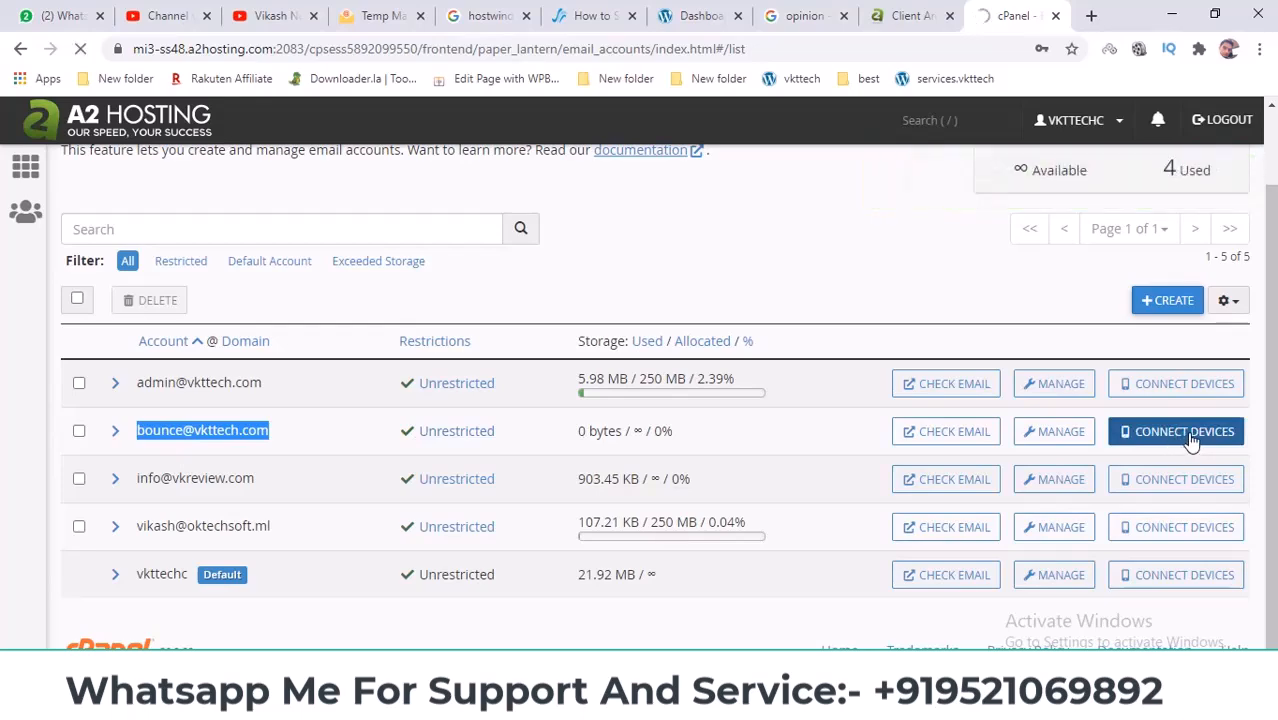
scroll(764, 422, down, 5)
scroll(766, 421, down, 2)
scroll(766, 421, up, 1)
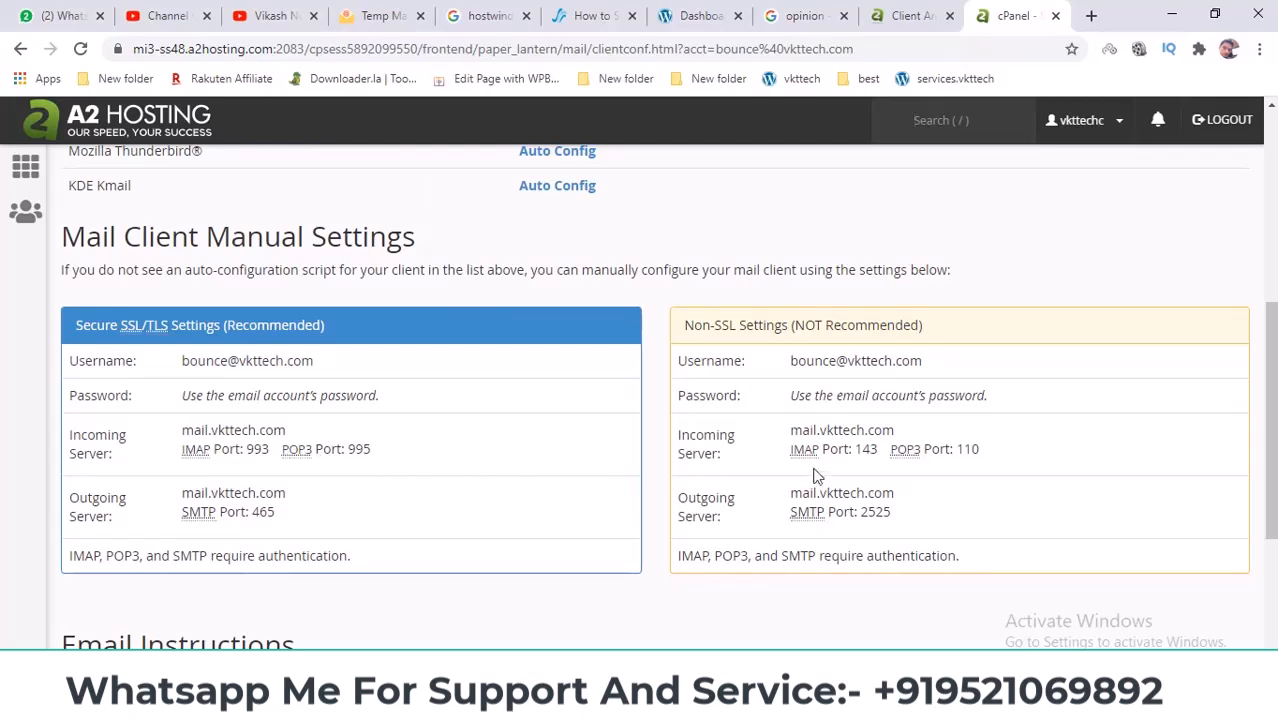
drag(960, 455, 770, 466)
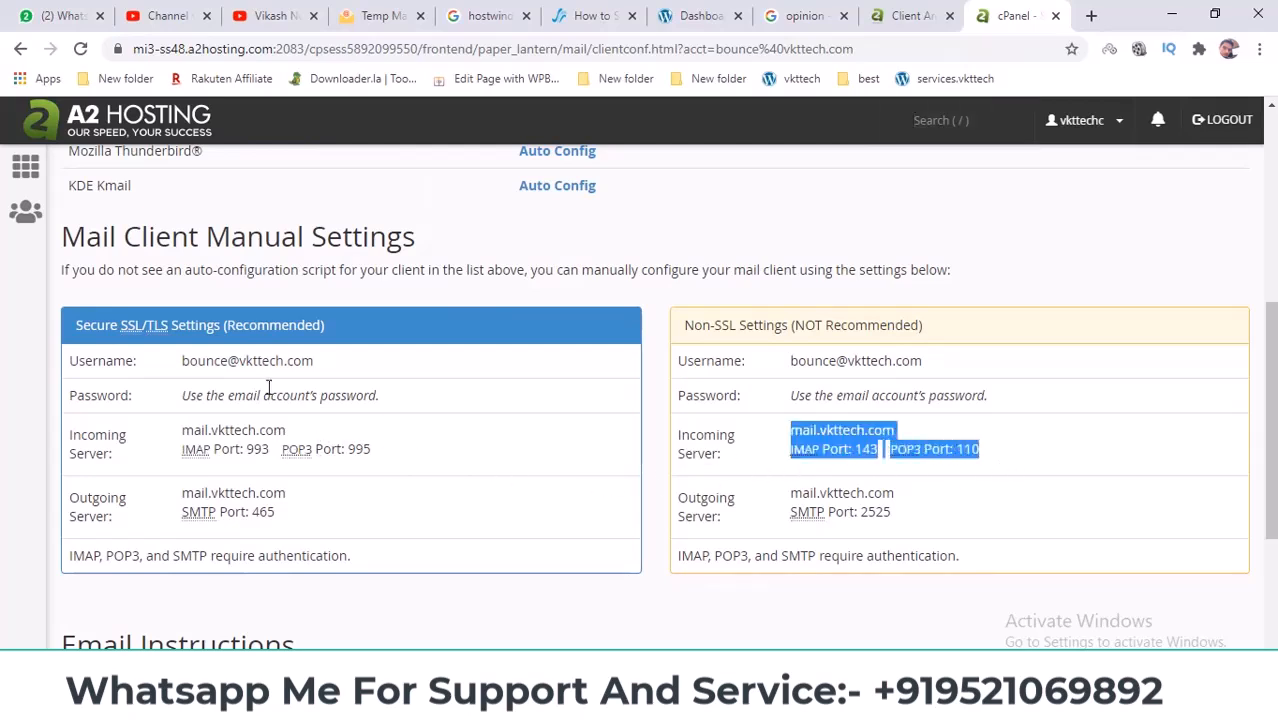
drag(183, 364, 313, 362)
click(396, 434)
drag(182, 449, 320, 451)
click(399, 457)
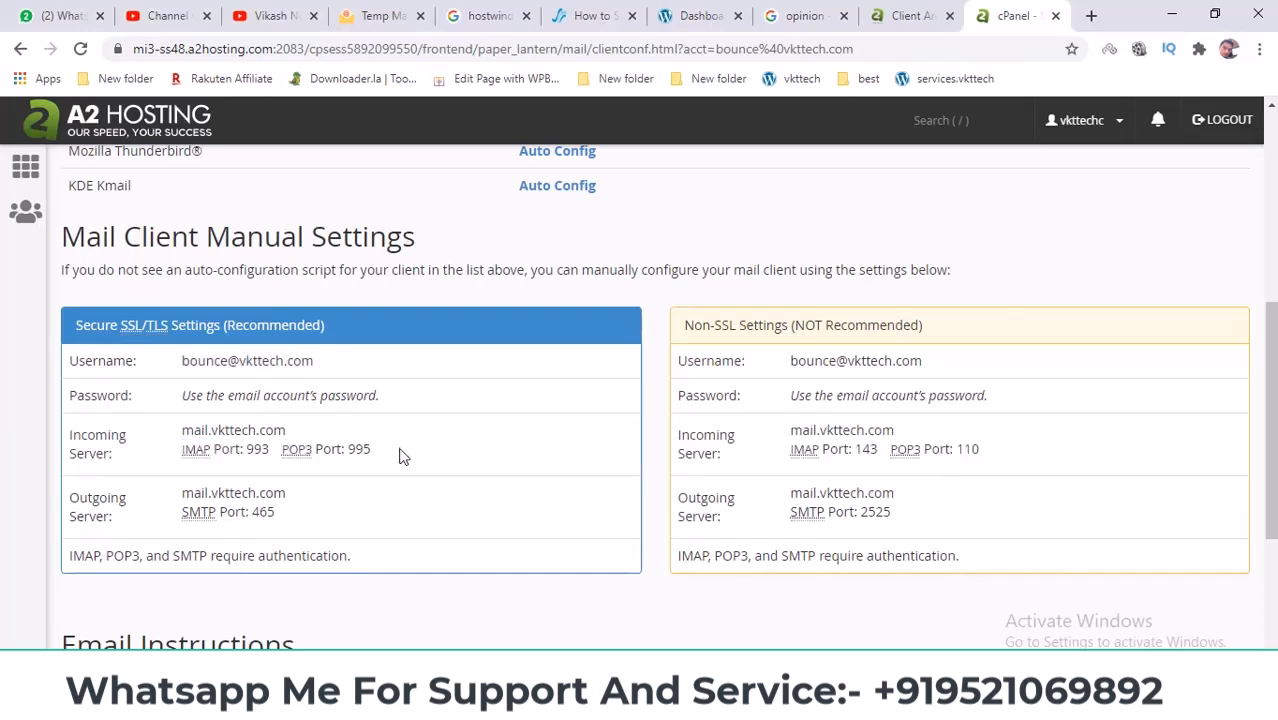
mouse_move(70, 497)
mouse_down()
mouse_move(146, 506)
mouse_move(84, 498)
mouse_up()
mouse_move(70, 435)
mouse_down()
mouse_move(136, 455)
mouse_move(71, 452)
mouse_move(70, 437)
mouse_up()
click(141, 459)
click(80, 434)
Step: Select the incoming server hostname mail.vkttech.com and return to the MailWizz form
double_click(82, 433)
click(98, 464)
drag(72, 497, 143, 521)
drag(298, 493, 90, 499)
click(185, 494)
drag(183, 430, 289, 433)
key(ctrl+c)
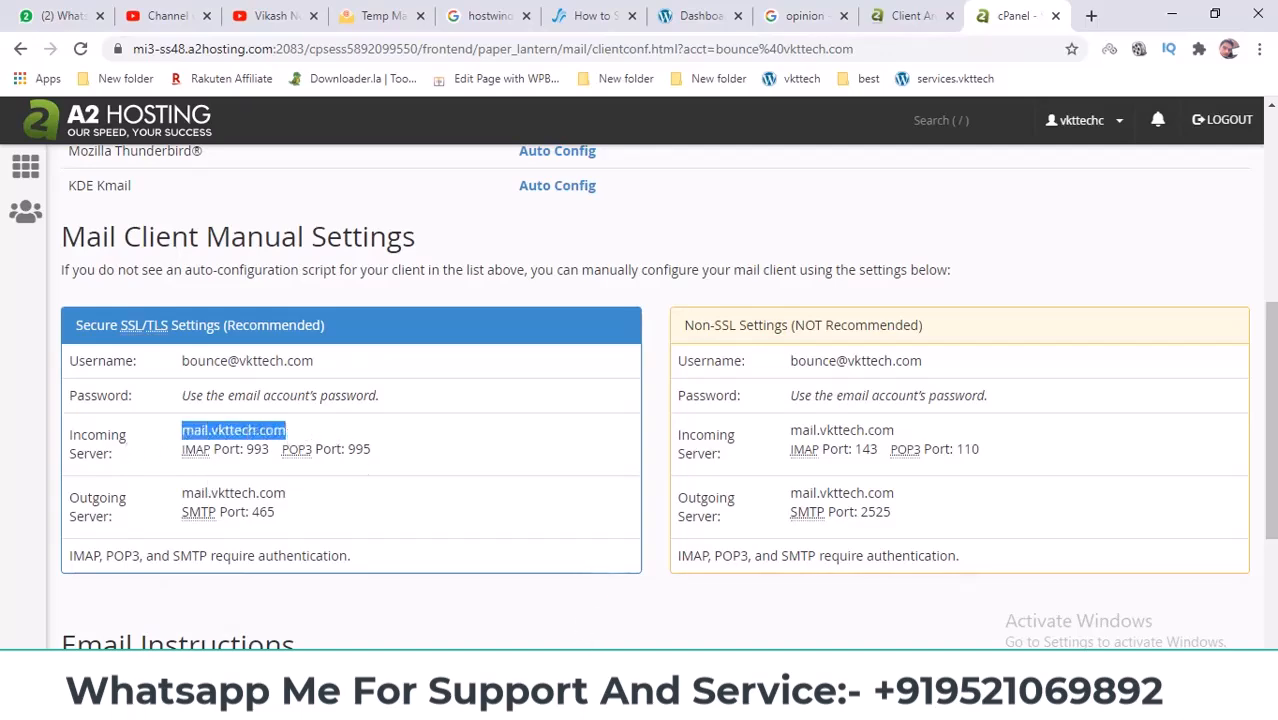
click(560, 702)
click(369, 336)
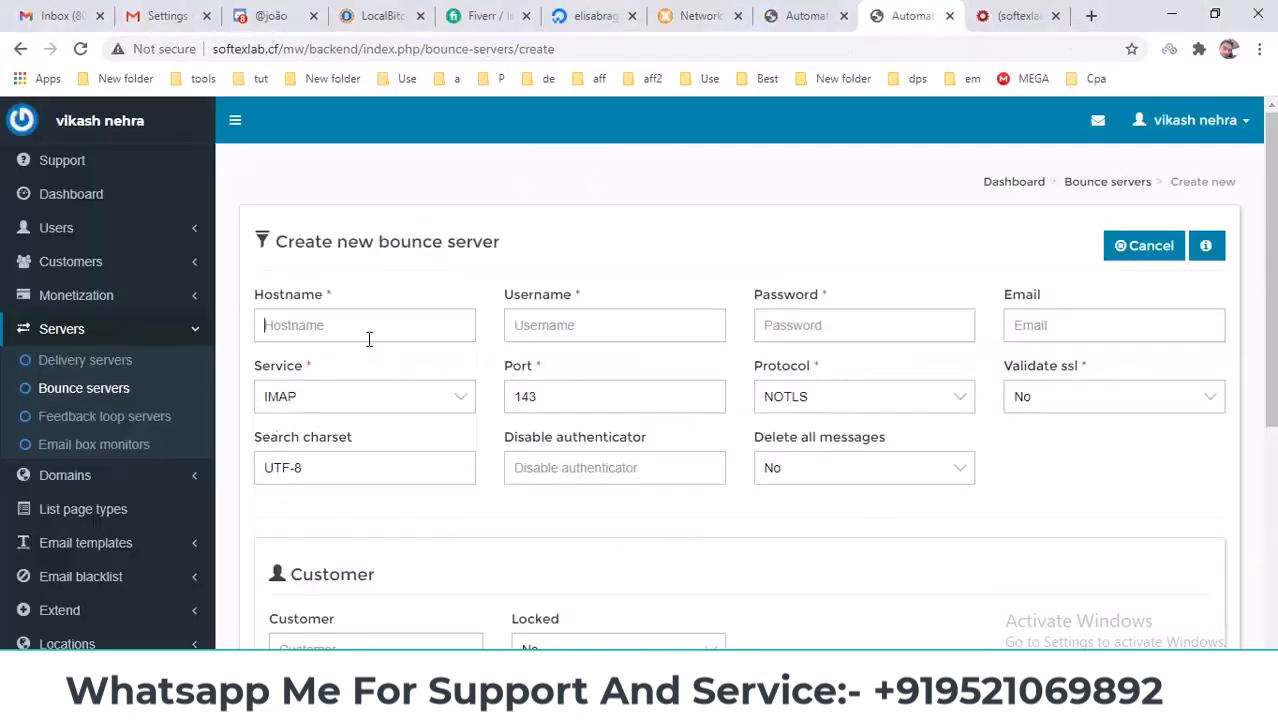
key(ctrl+v)
click(595, 289)
click(560, 702)
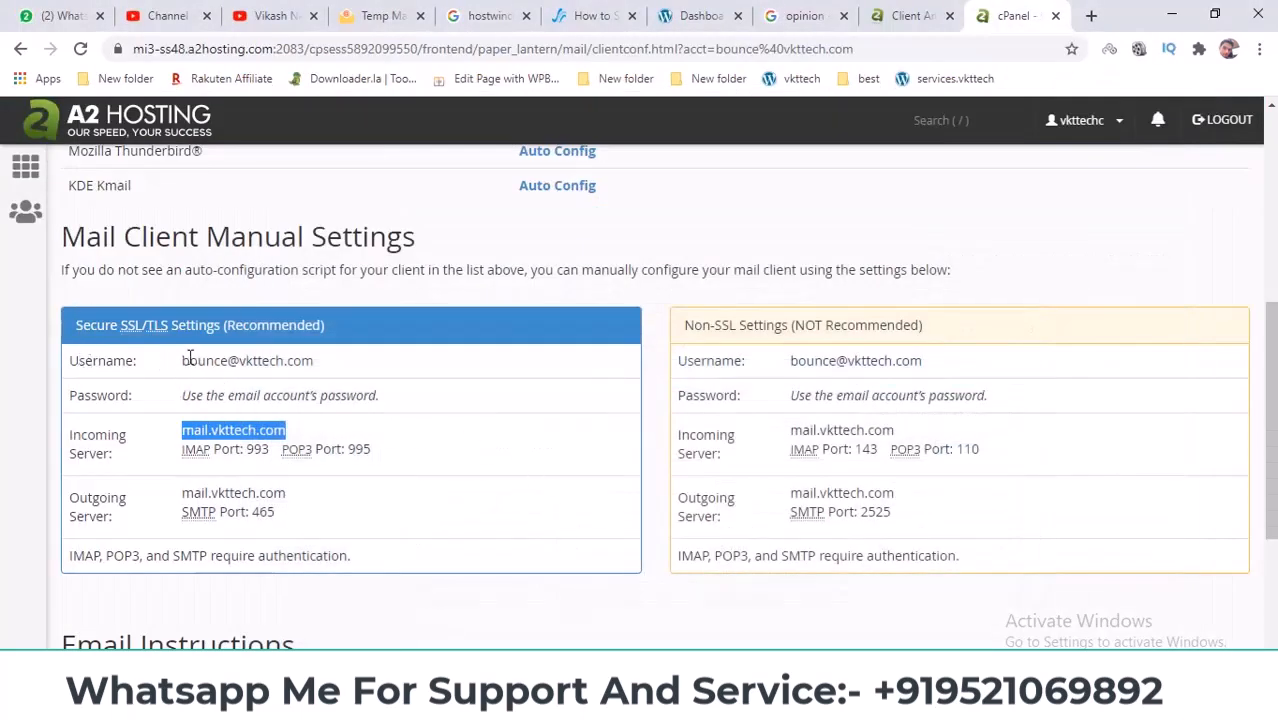
drag(185, 358, 321, 366)
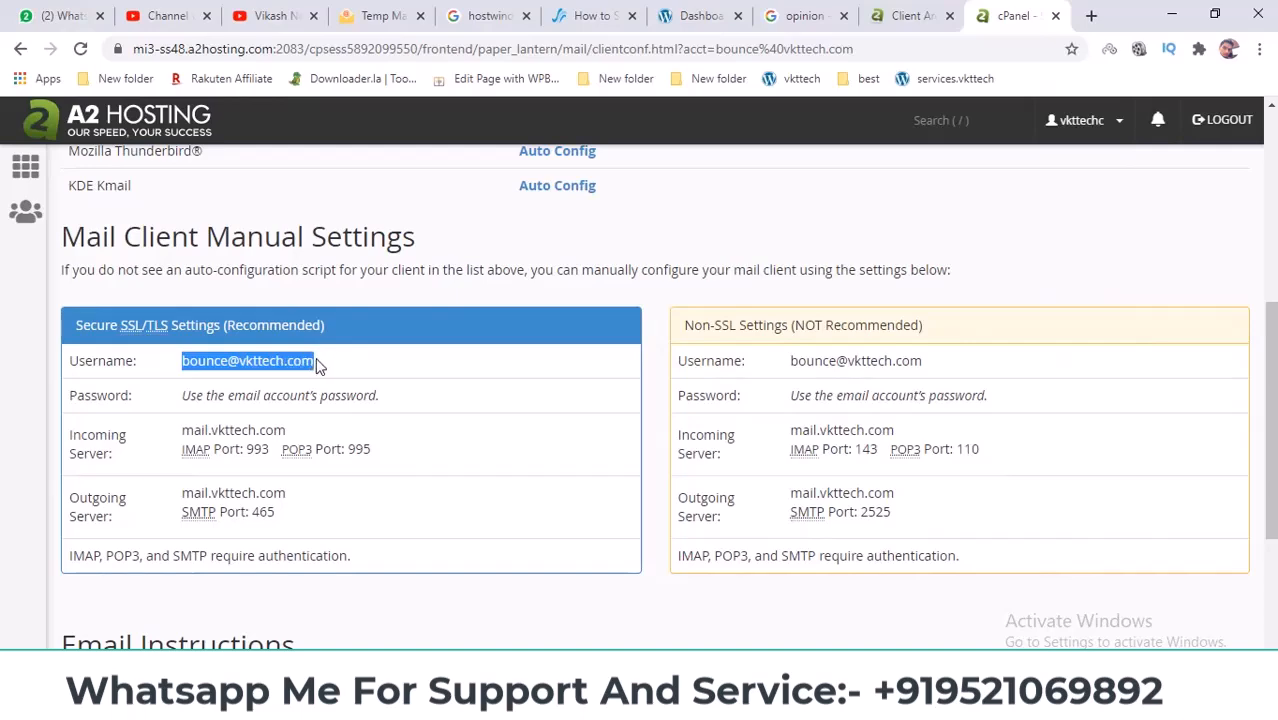
key(ctrl+c)
key(alt+Tab)
click(619, 330)
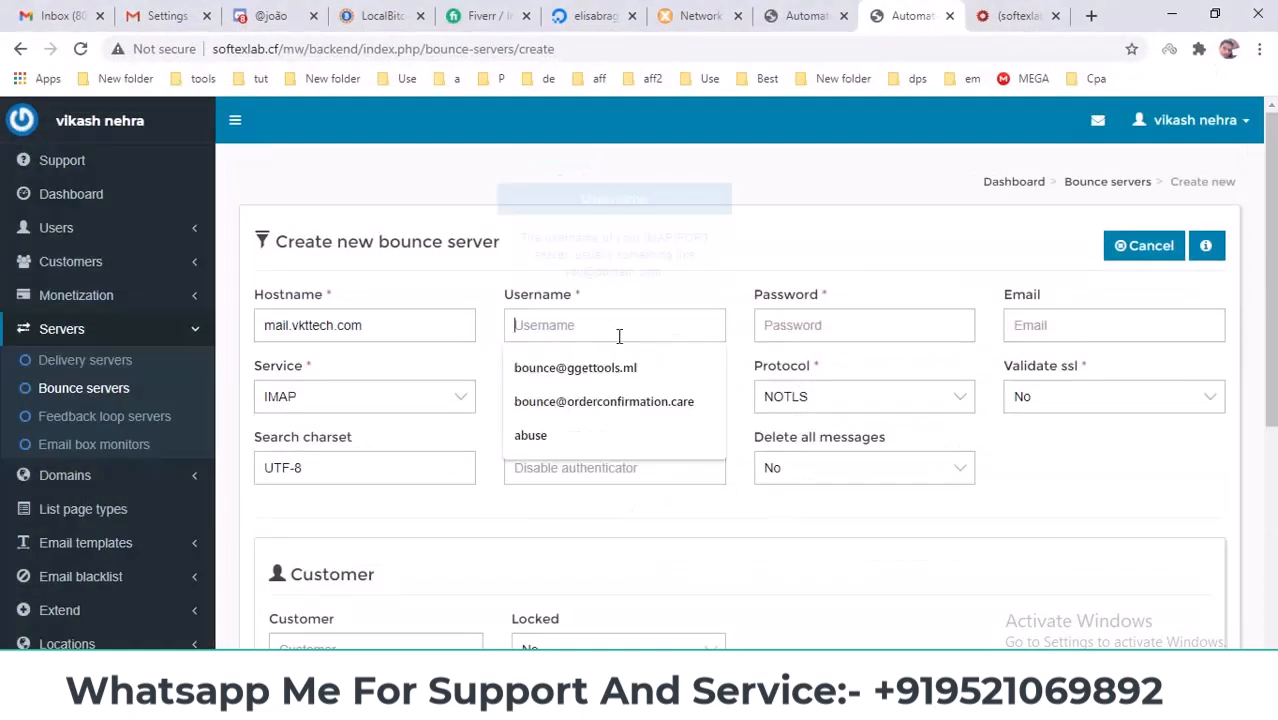
key(ctrl+v)
click(795, 319)
text(•)
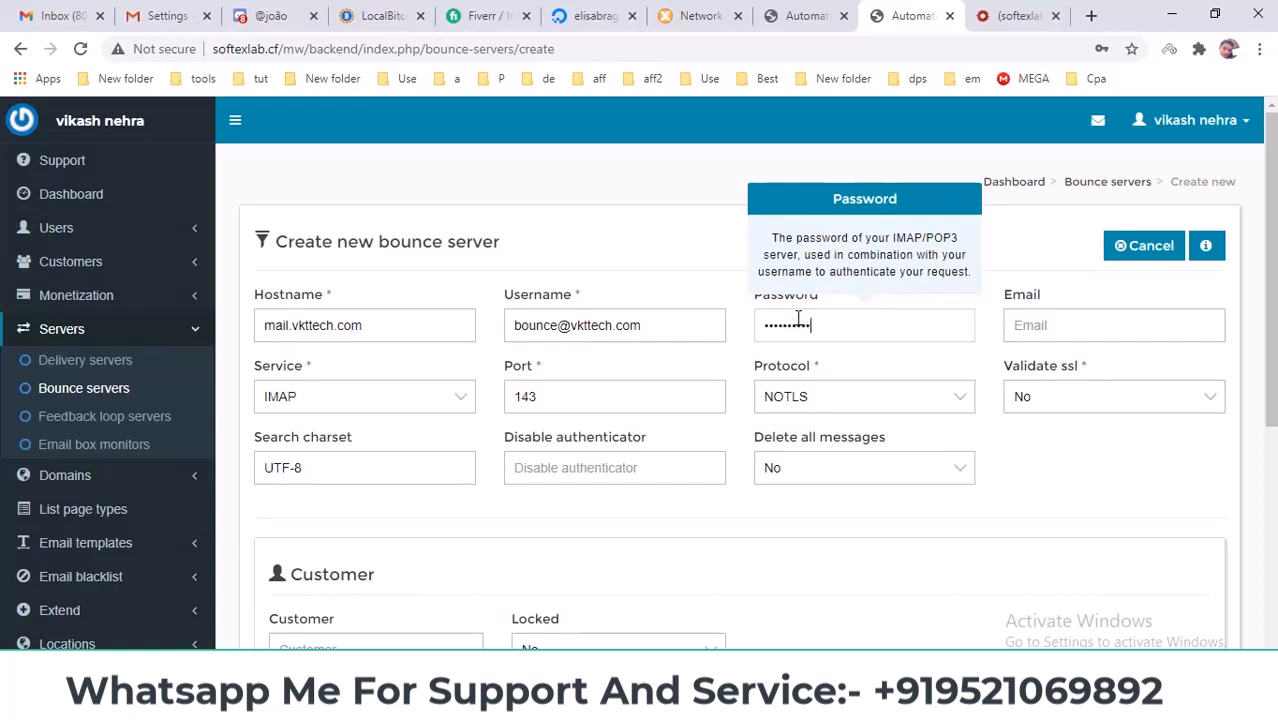
triple_click(643, 328)
key(ctrl+c)
click(1020, 328)
key(ctrl+v)
click(1037, 483)
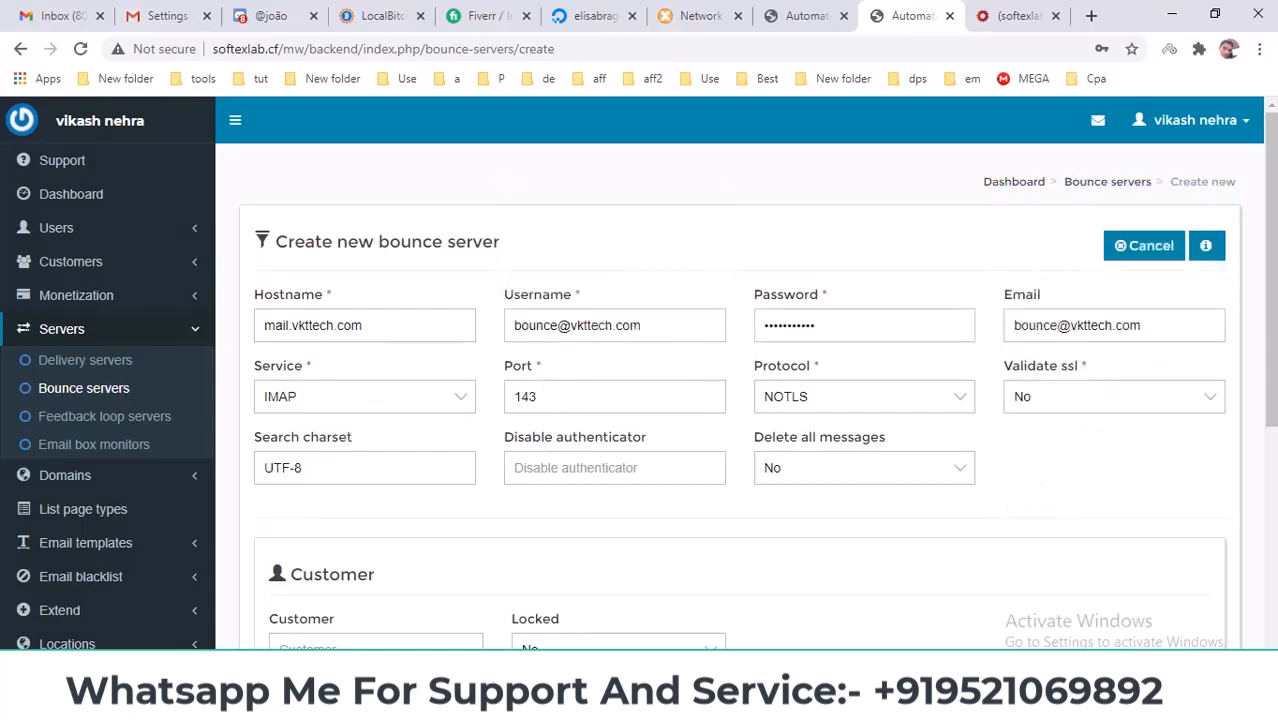
Step: Compare cPanel's IMAP ports 993 and 143, then enter port 993 with SSL protocol
key(alt+Tab)
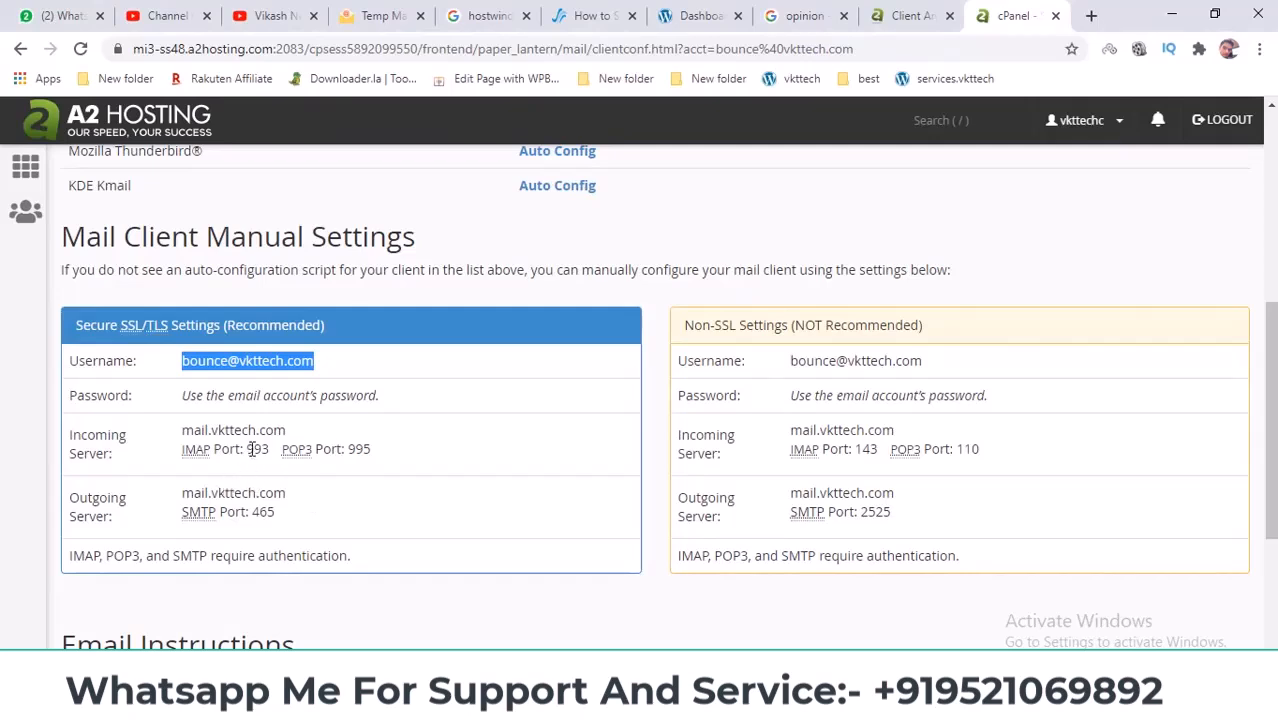
drag(248, 449, 268, 449)
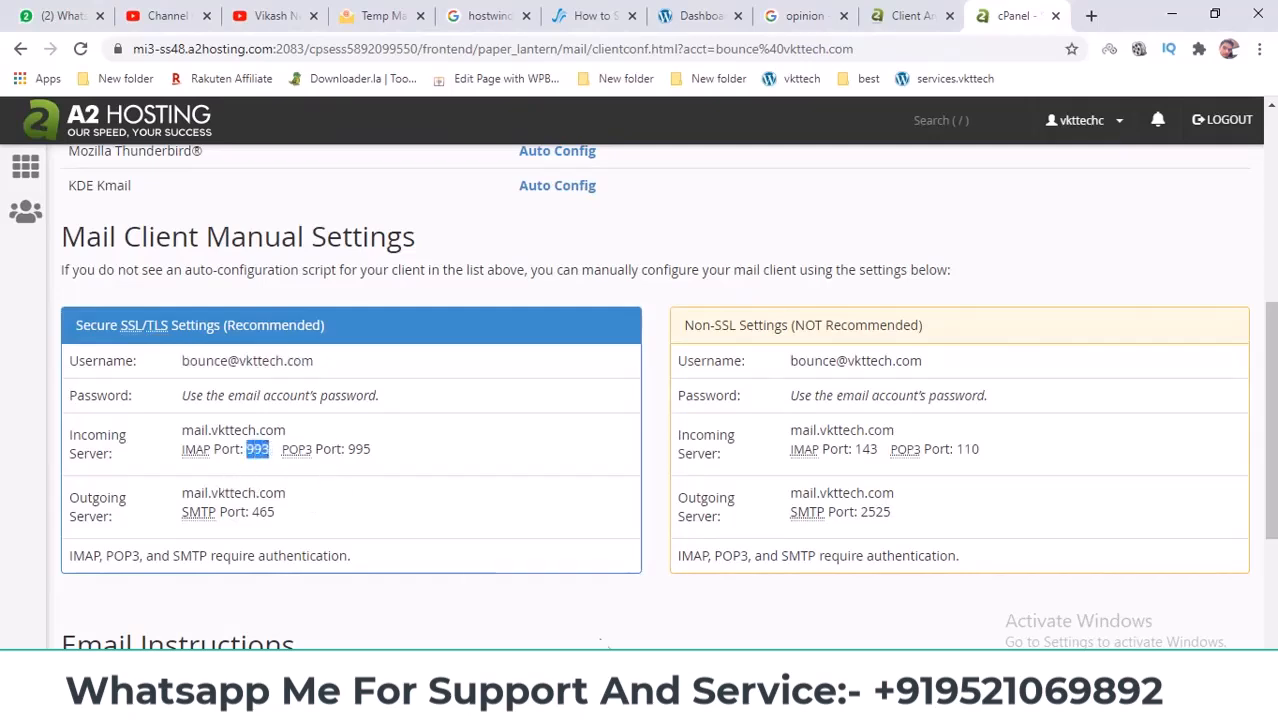
drag(856, 449, 876, 449)
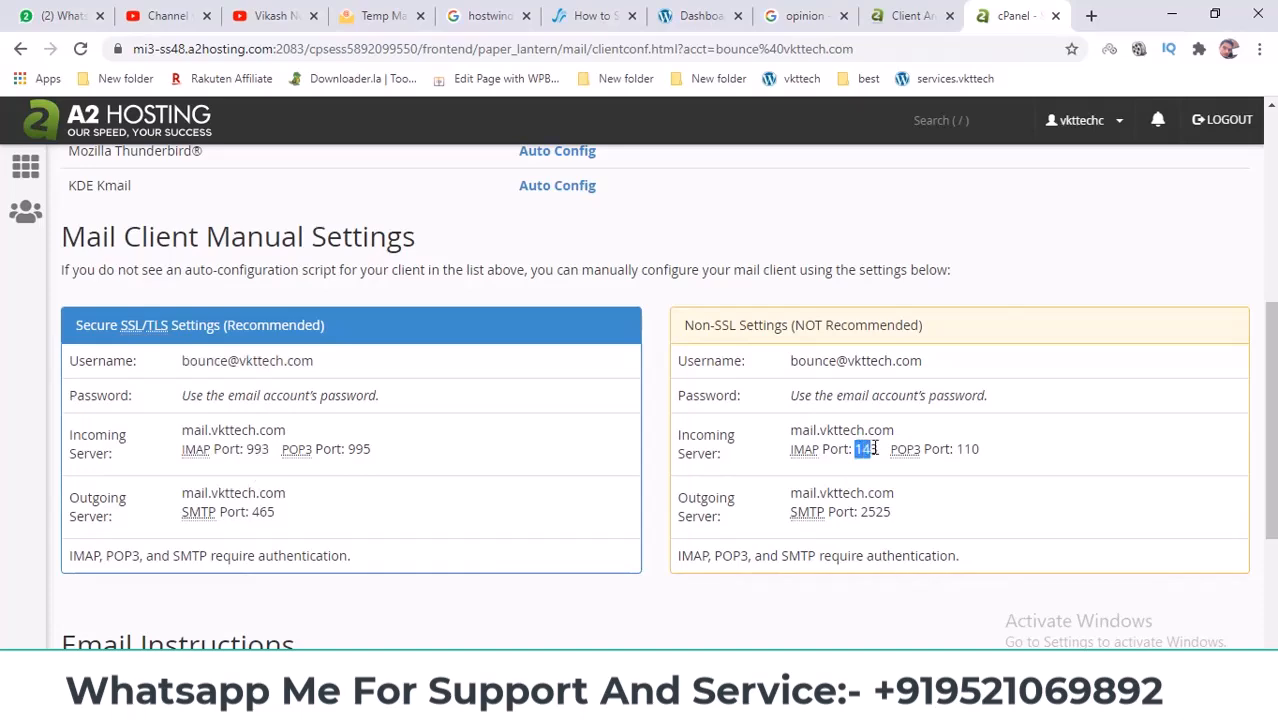
key(alt+Tab)
drag(590, 402, 460, 408)
text(993)
click(824, 398)
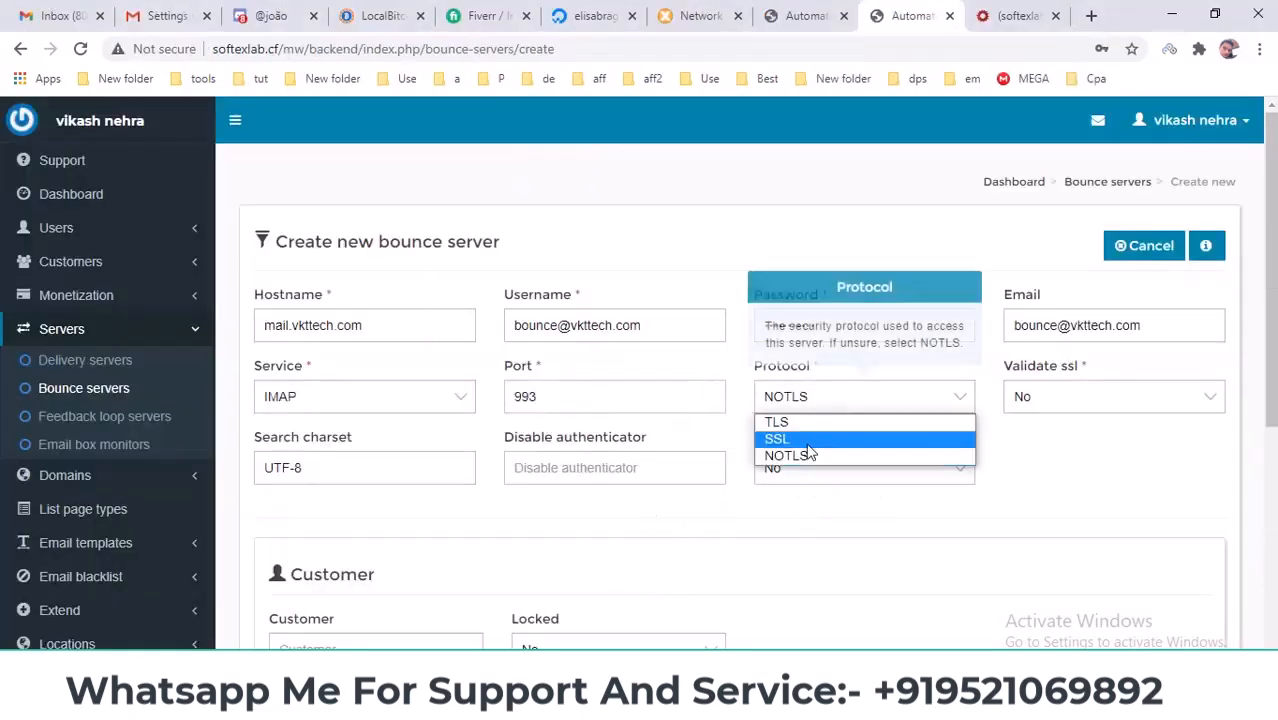
click(810, 437)
Step: Switch the protocol to NOTLS and save the new bounce server
key(alt+Tab)
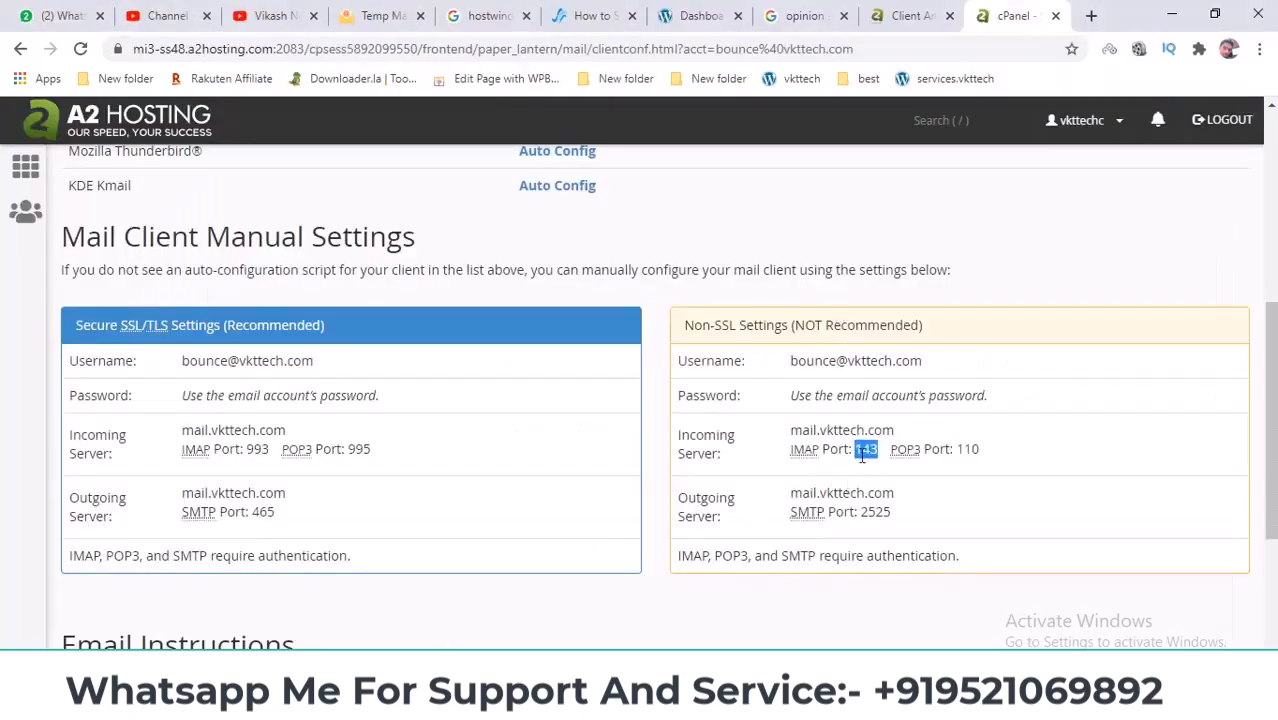
key(alt+Tab)
mouse_move(608, 403)
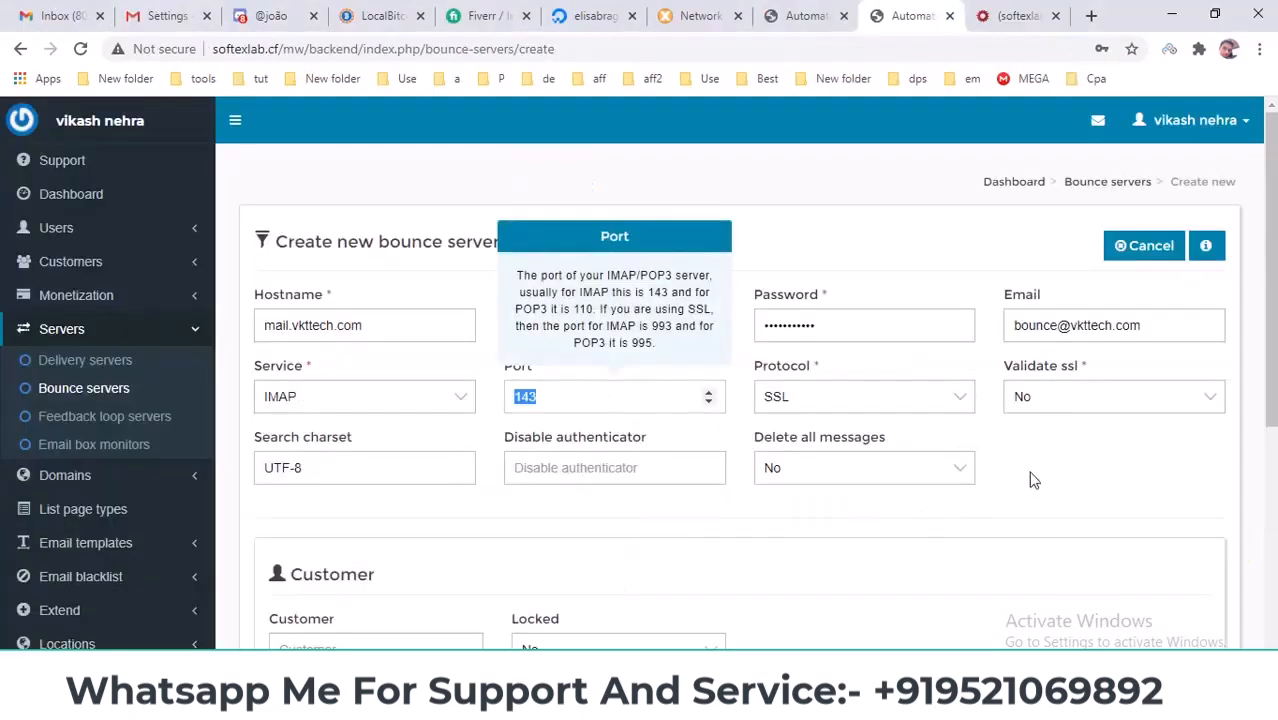
click(802, 397)
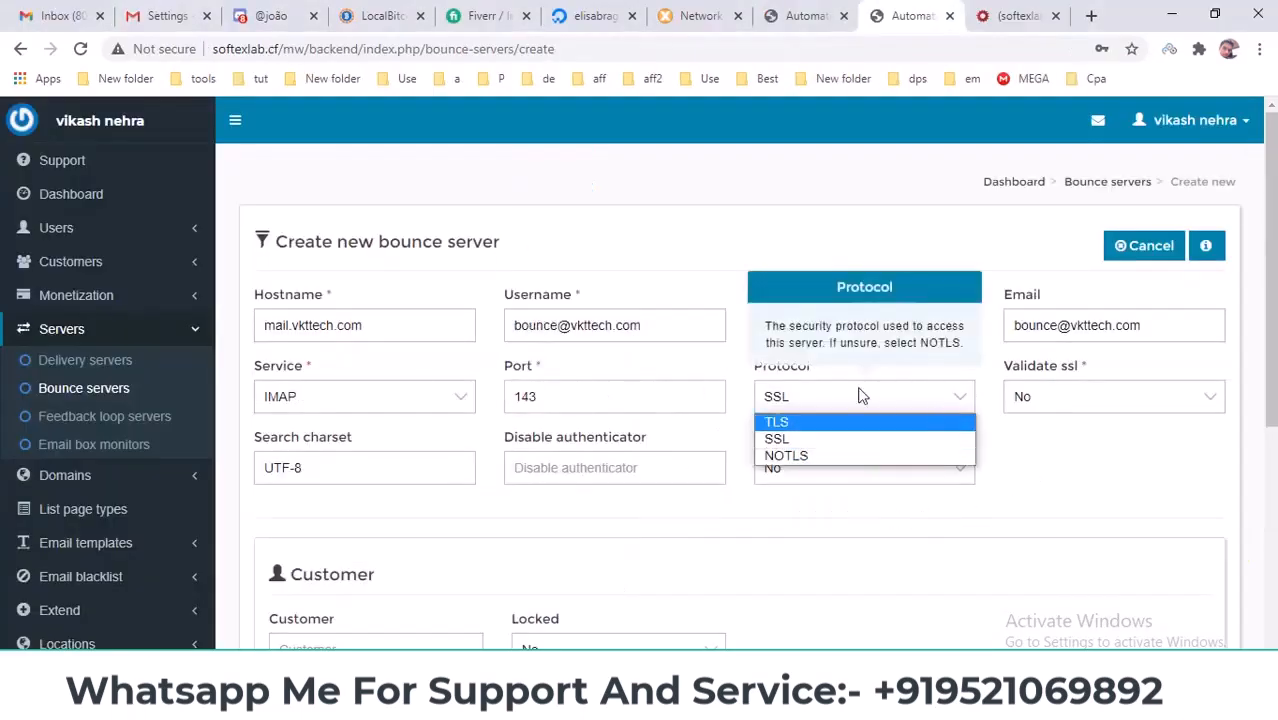
click(626, 393)
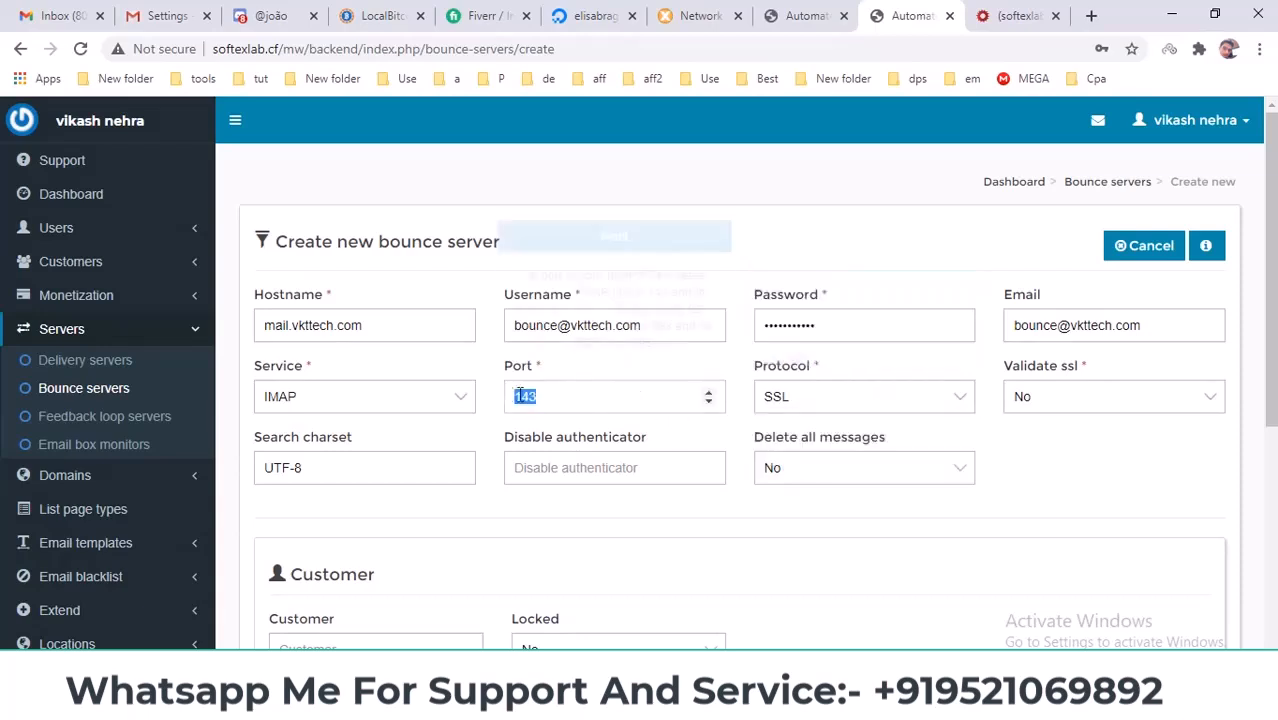
click(825, 396)
click(819, 456)
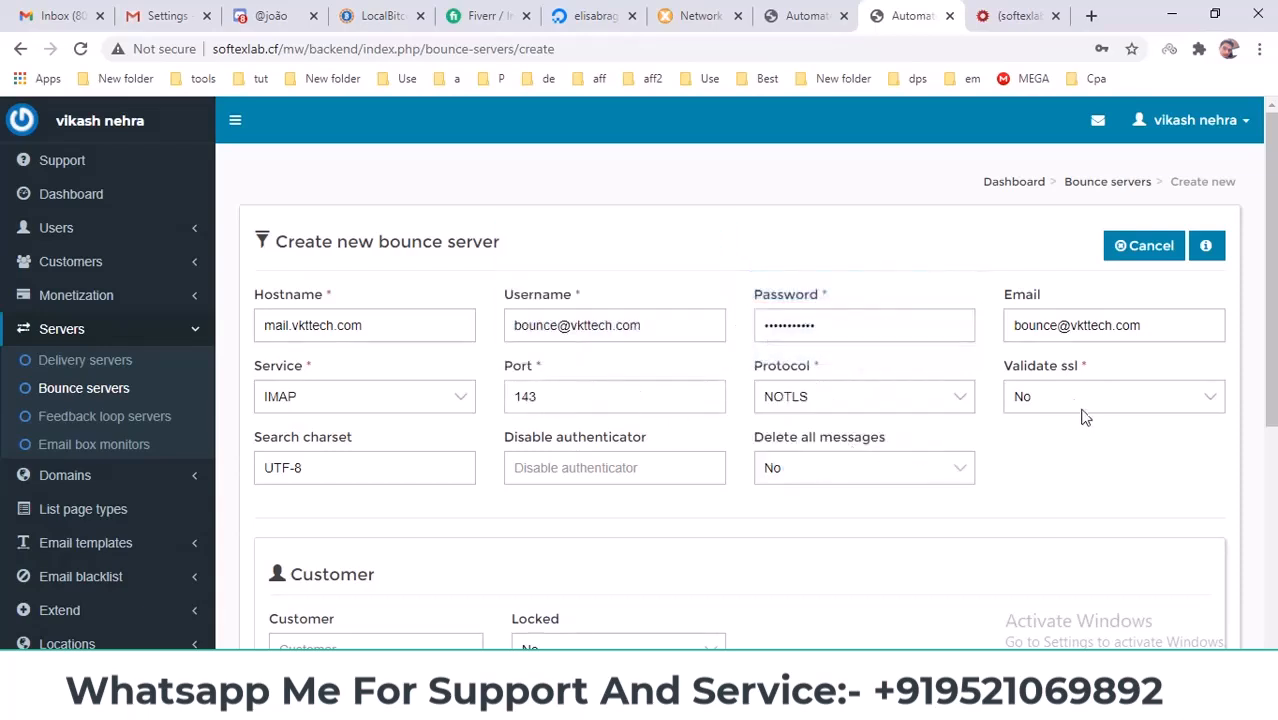
scroll(1080, 410, down, 3)
click(1145, 445)
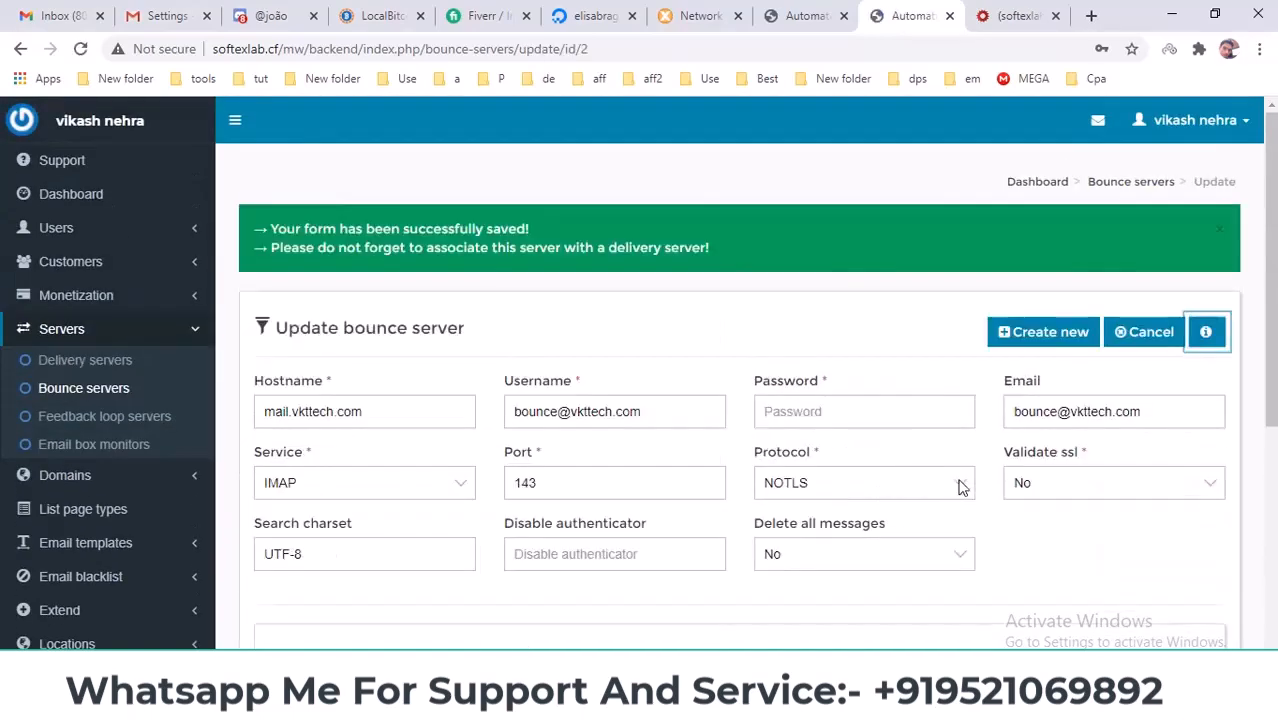
Step: Review Server 1's bounce server choices, leaving it at IMAP softexlab.cf(return)
click(118, 397)
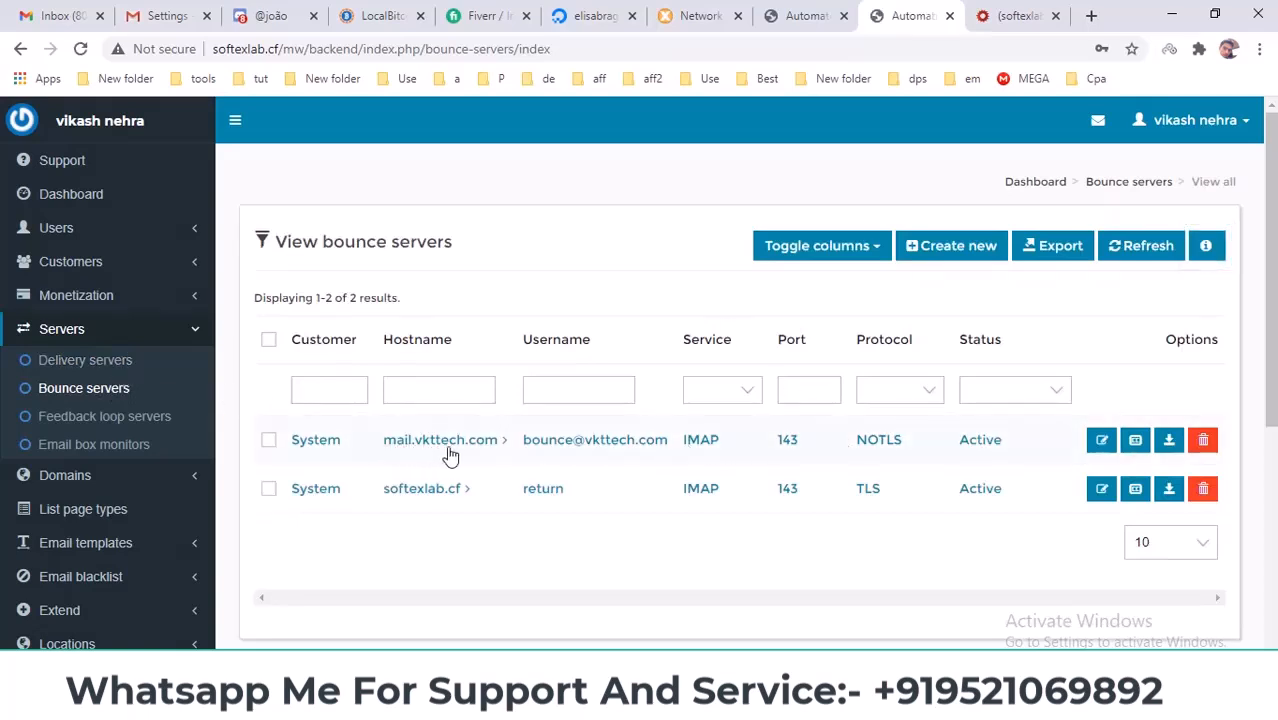
click(100, 362)
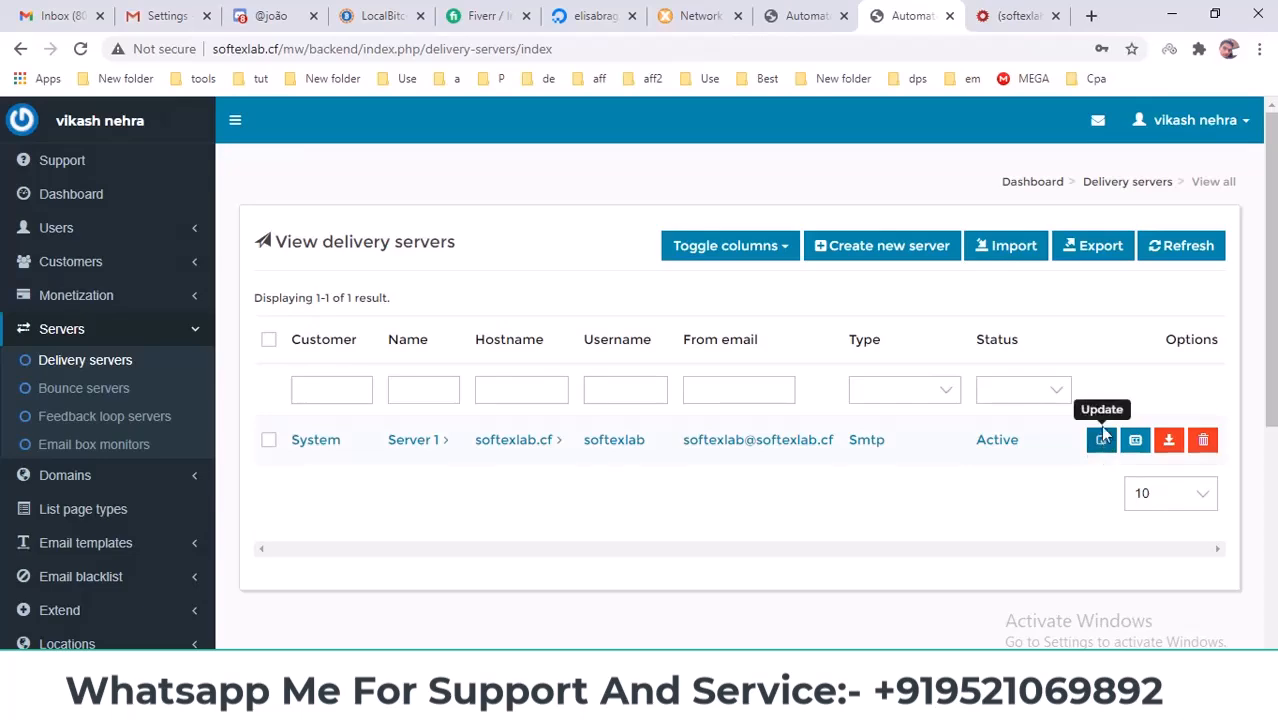
click(1099, 444)
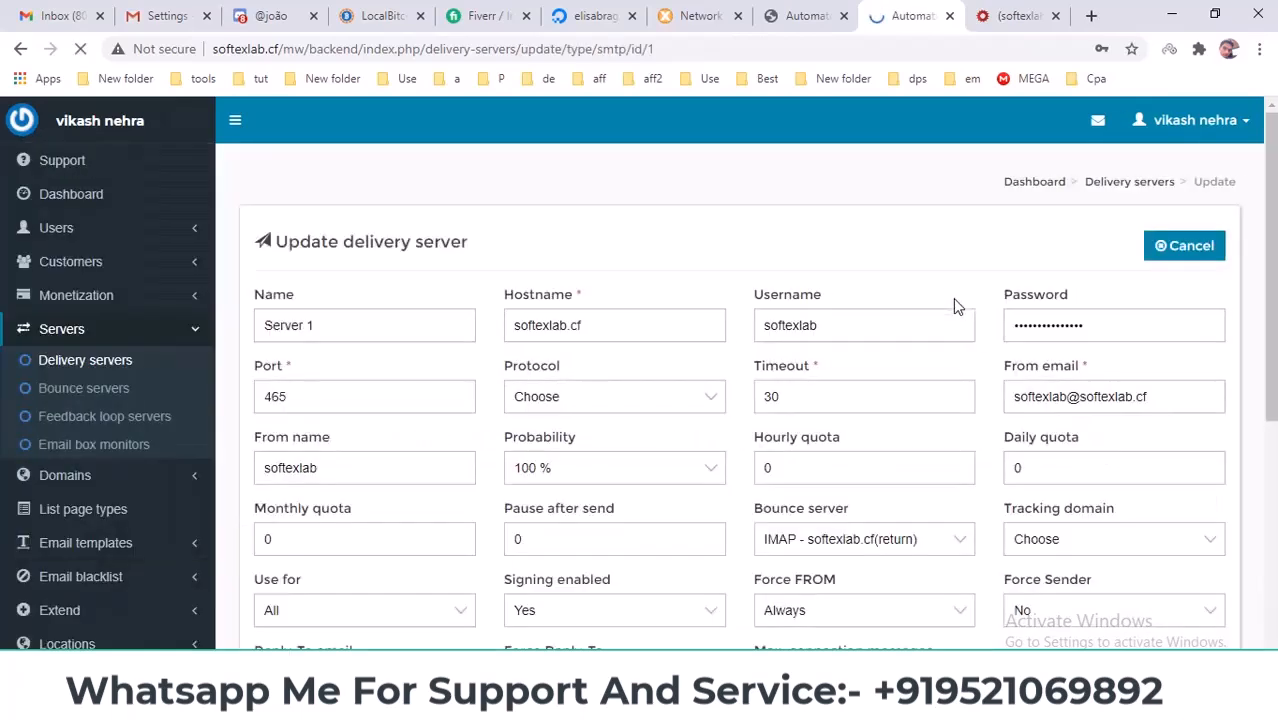
scroll(953, 298, down, 2)
click(820, 365)
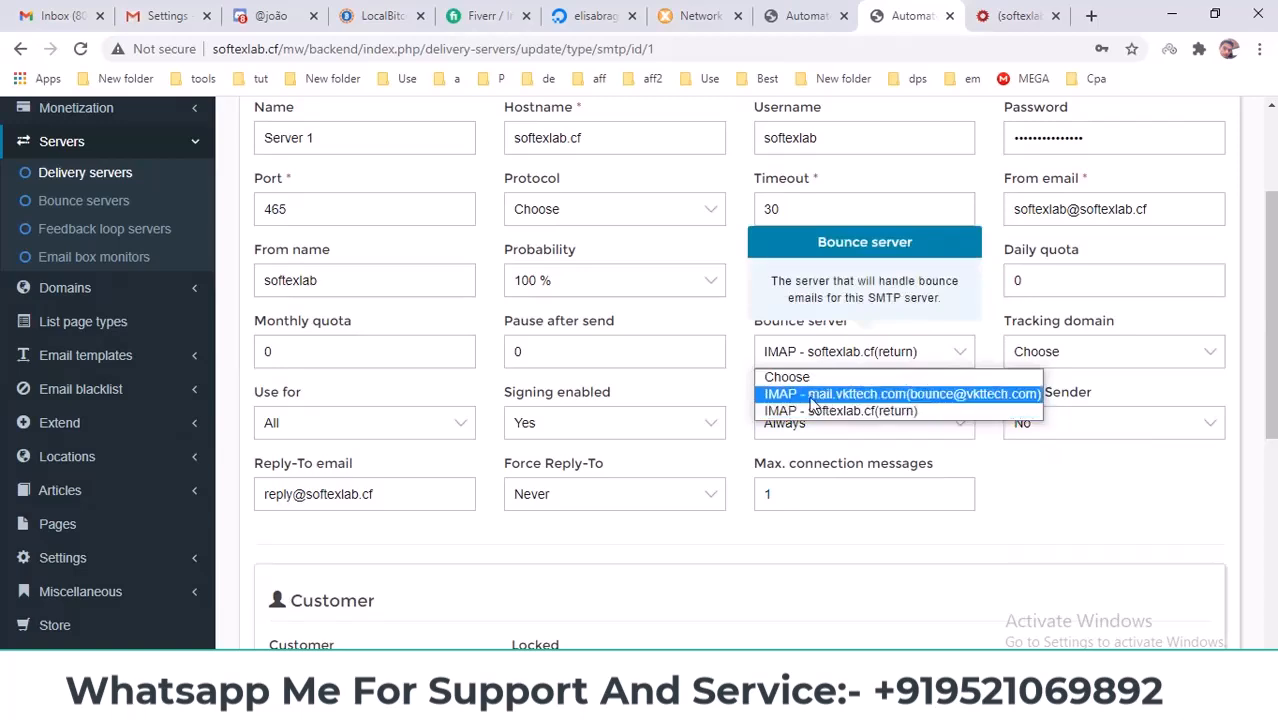
click(1061, 497)
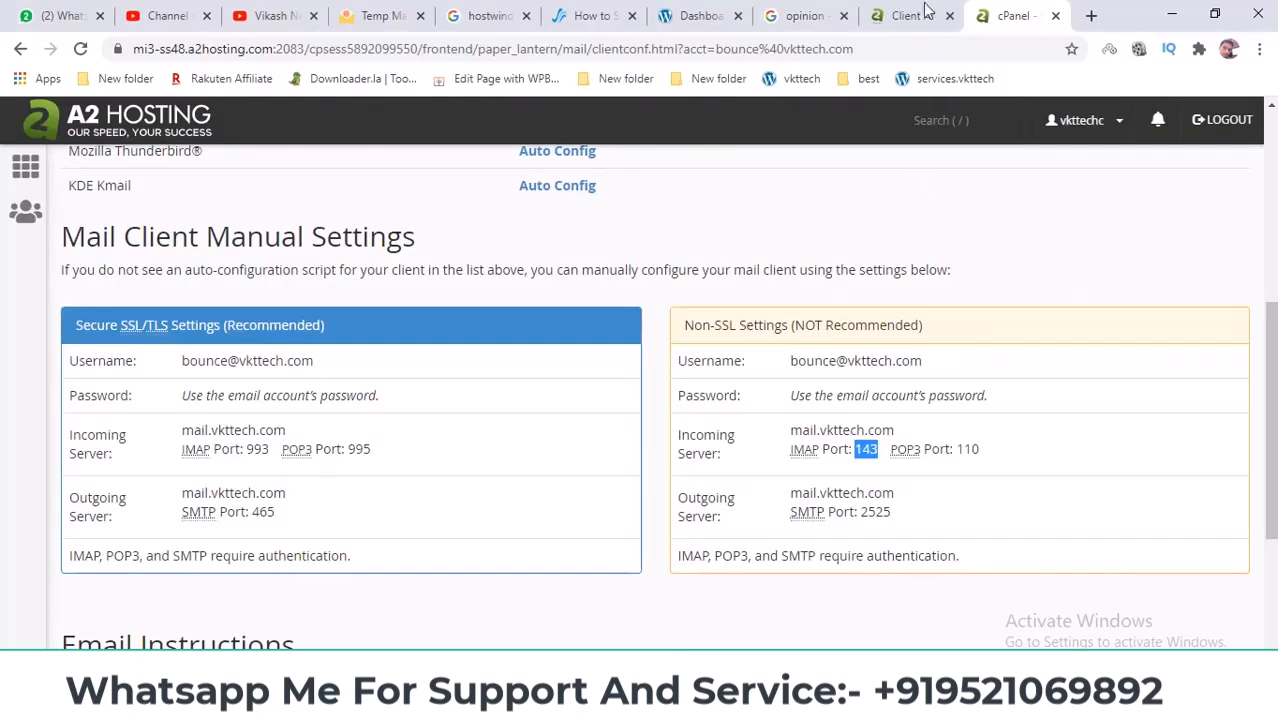
Step: Open the bounce mailbox's webmail in Roundcube from cPanel's Email Accounts
scroll(573, 309, up, 3)
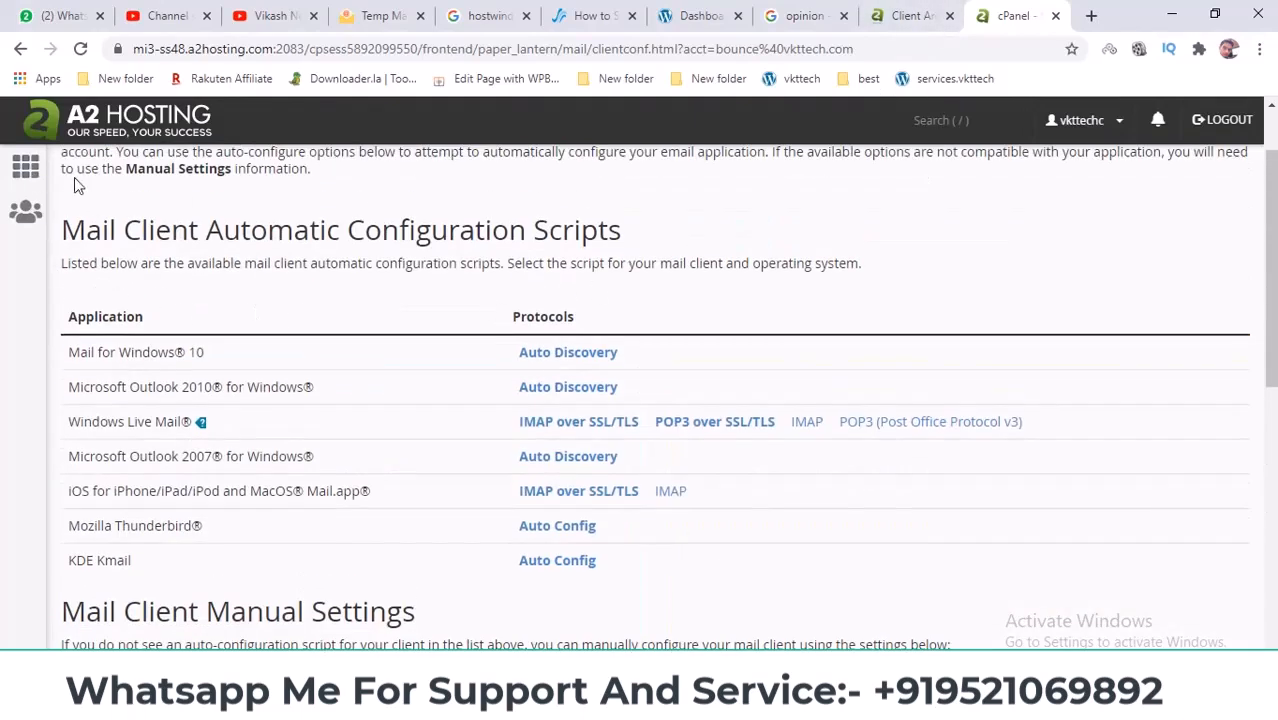
click(17, 49)
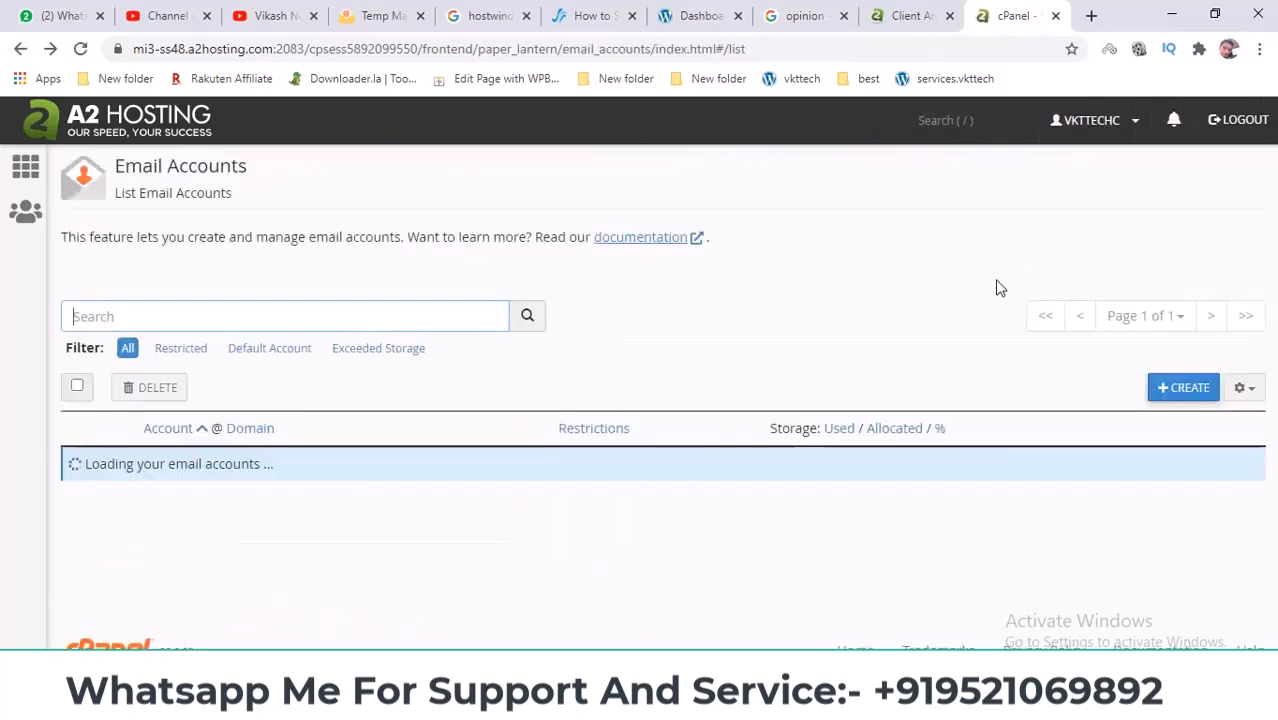
scroll(873, 371, down, 1)
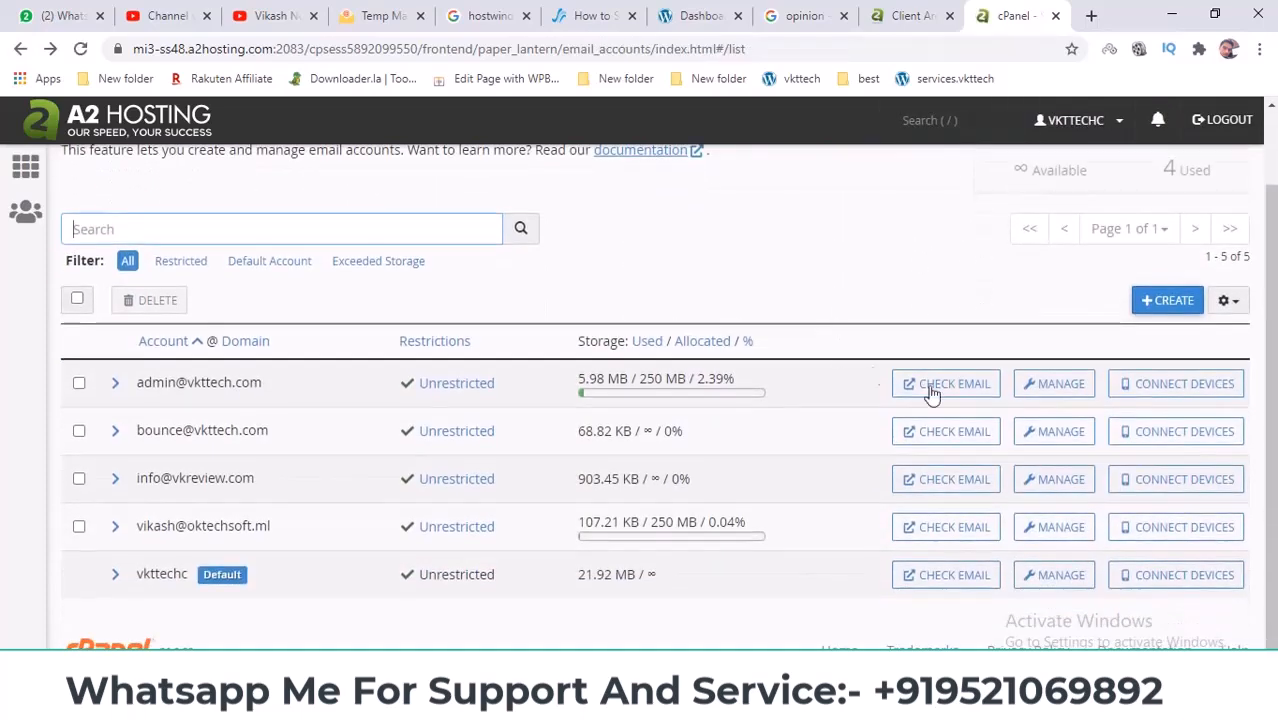
click(941, 444)
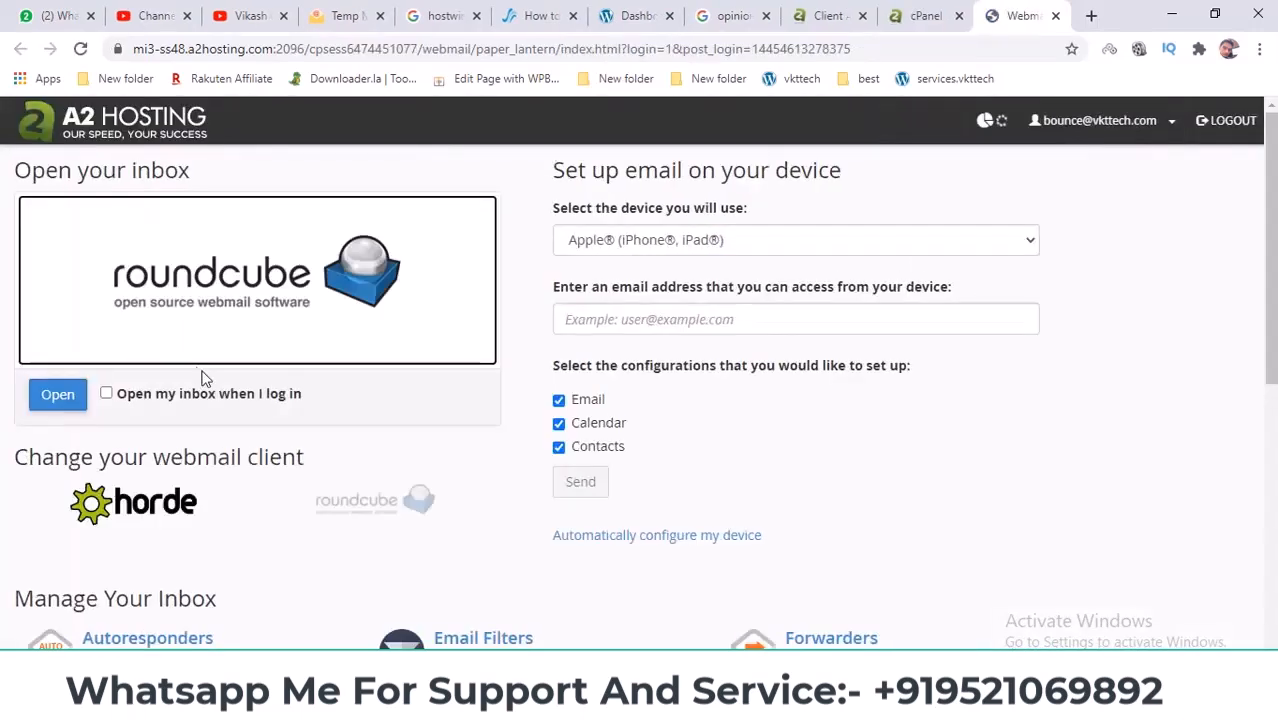
click(71, 406)
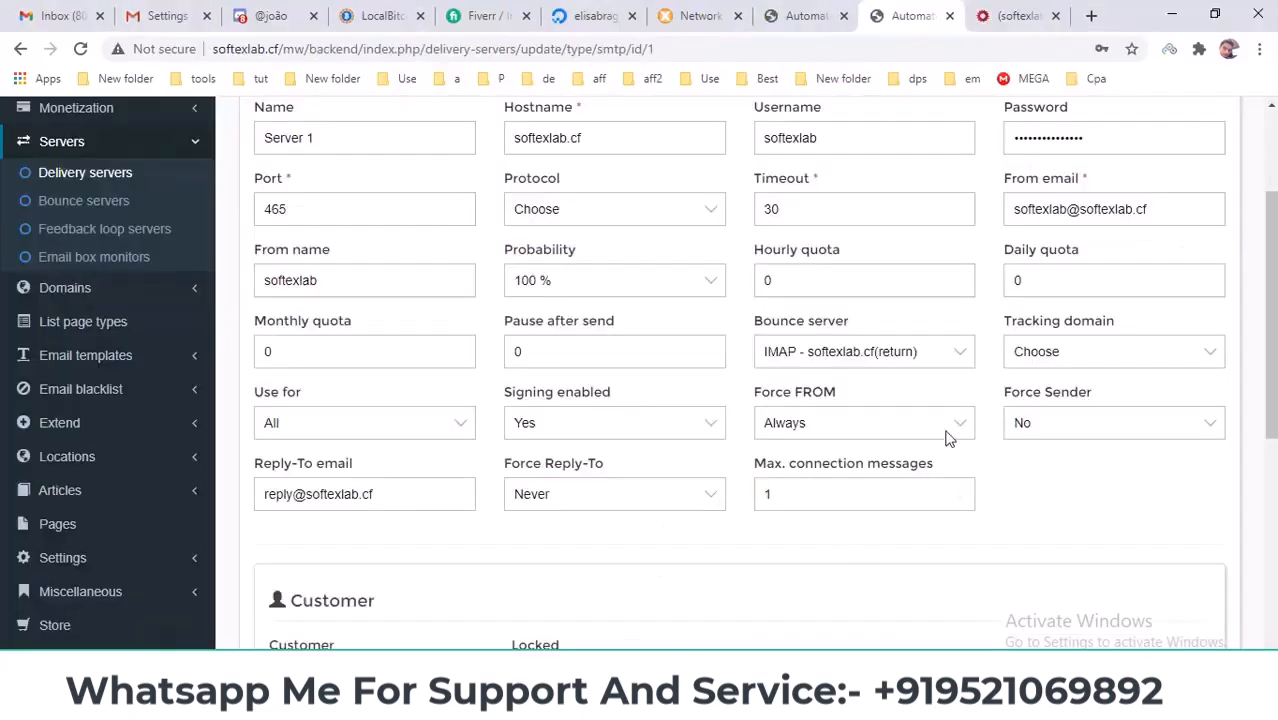
Step: Open Servers > Feedback loop servers to list the active softexlab.cf IMAP server
scroll(941, 442, up, 3)
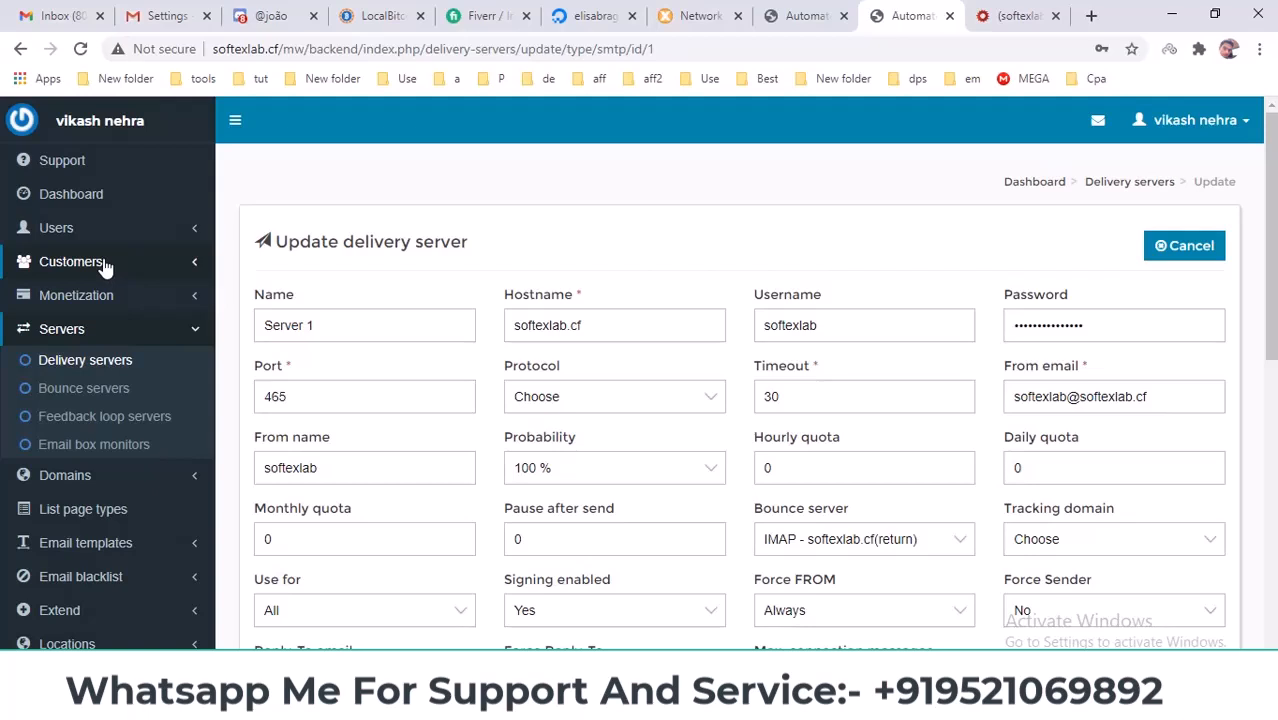
click(106, 268)
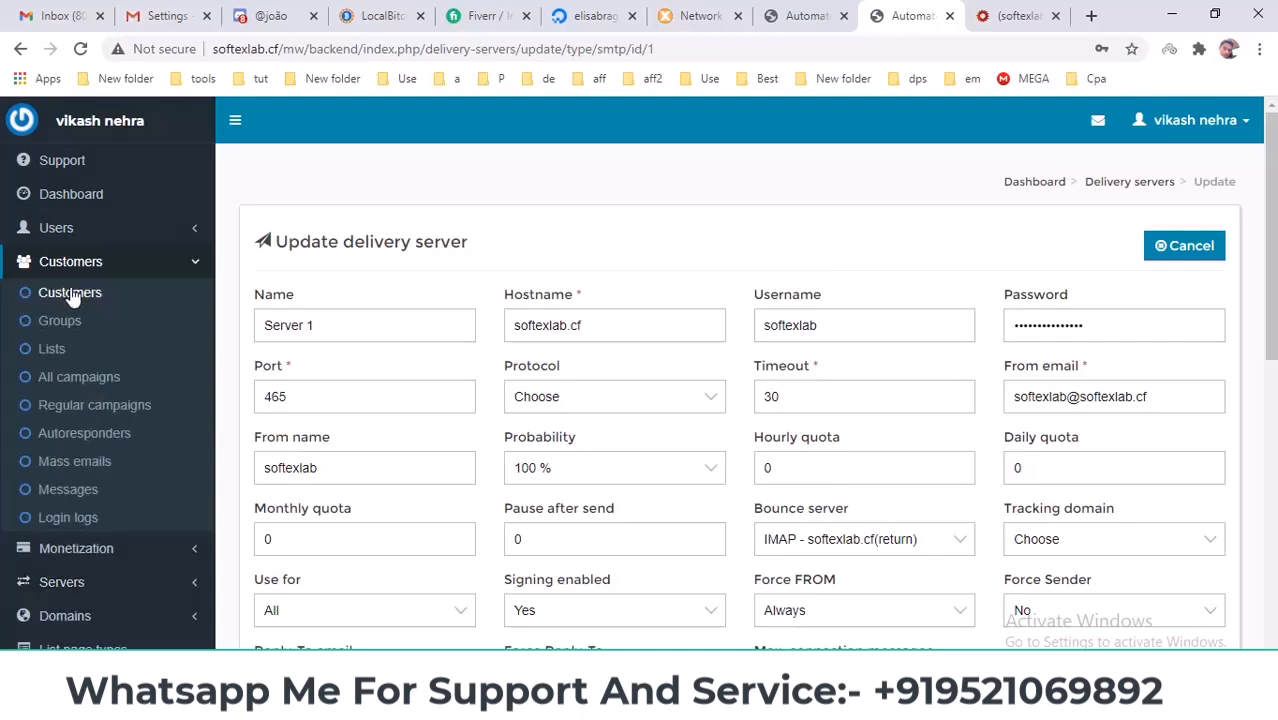
click(184, 268)
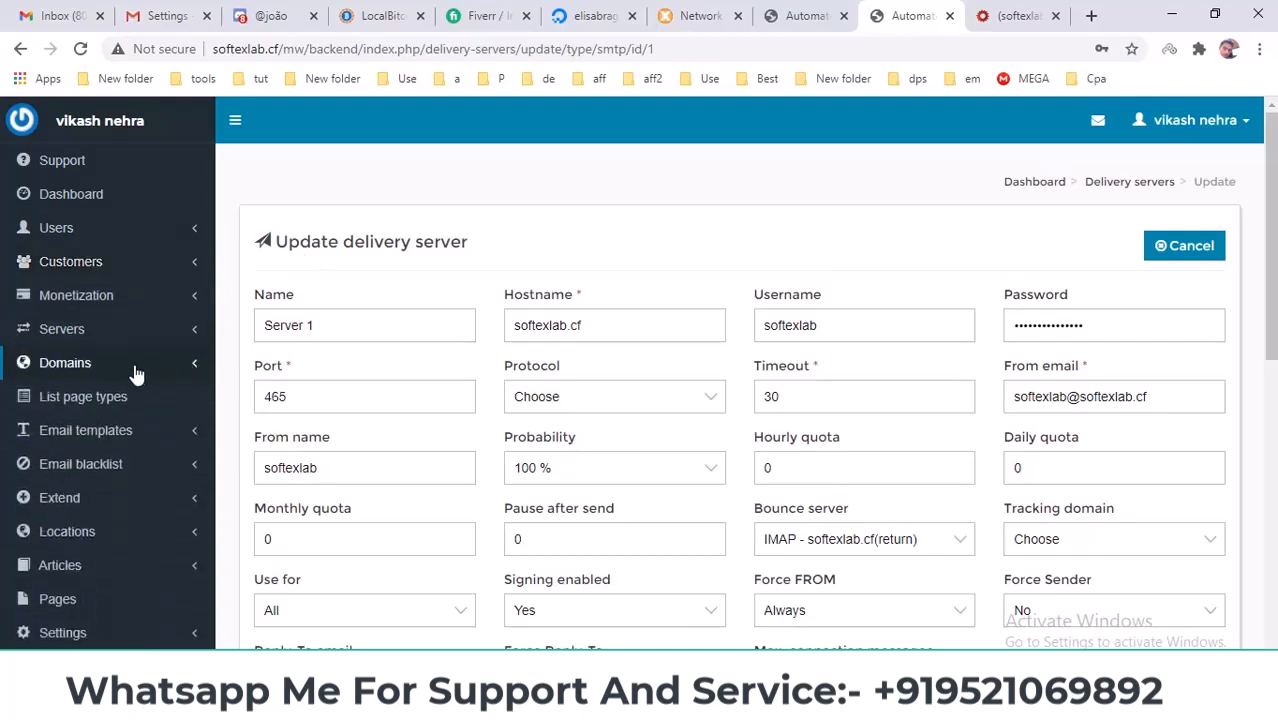
click(138, 338)
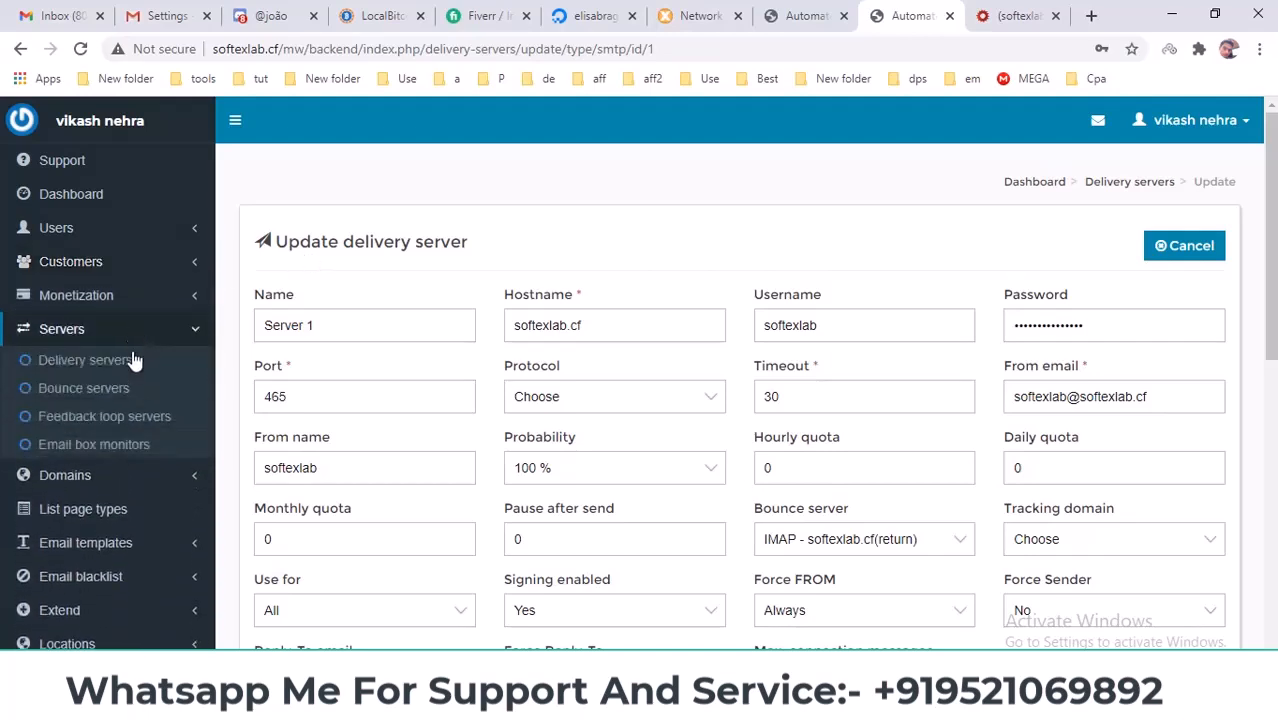
click(55, 422)
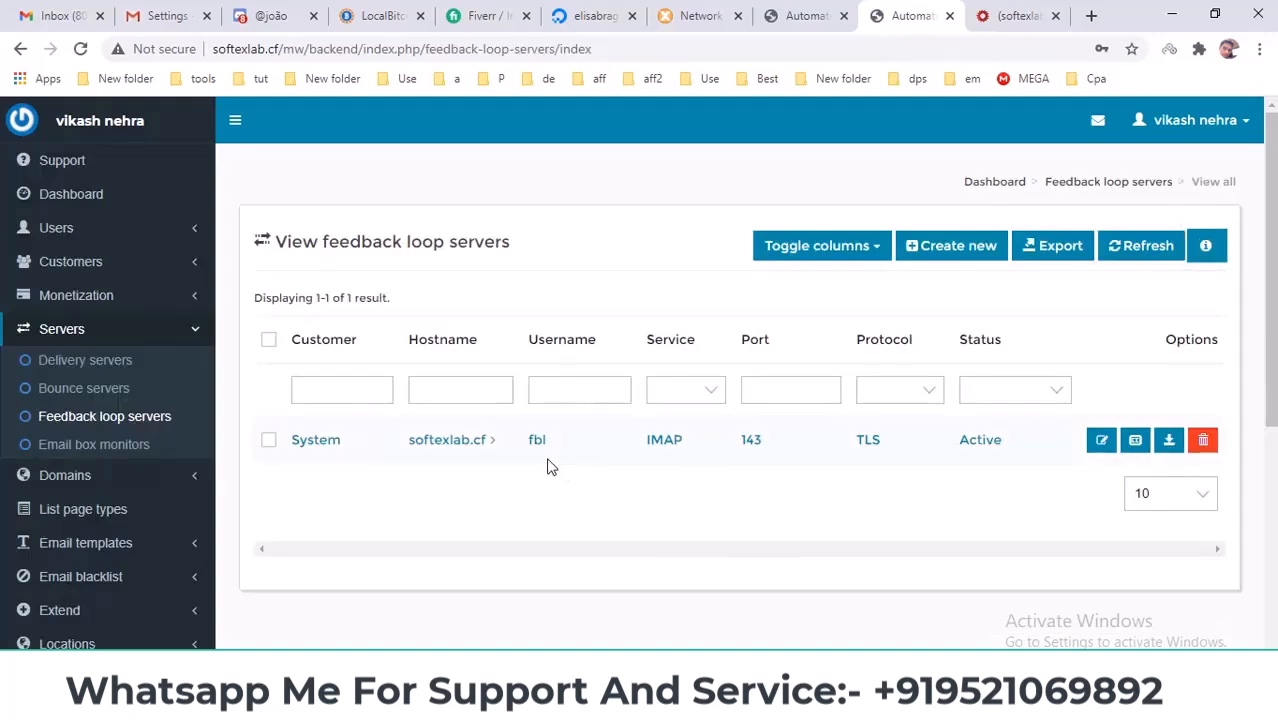
Step: Open the softexlab.cf feedback loop server's update form and compare it with cPanel's email accounts
click(1102, 441)
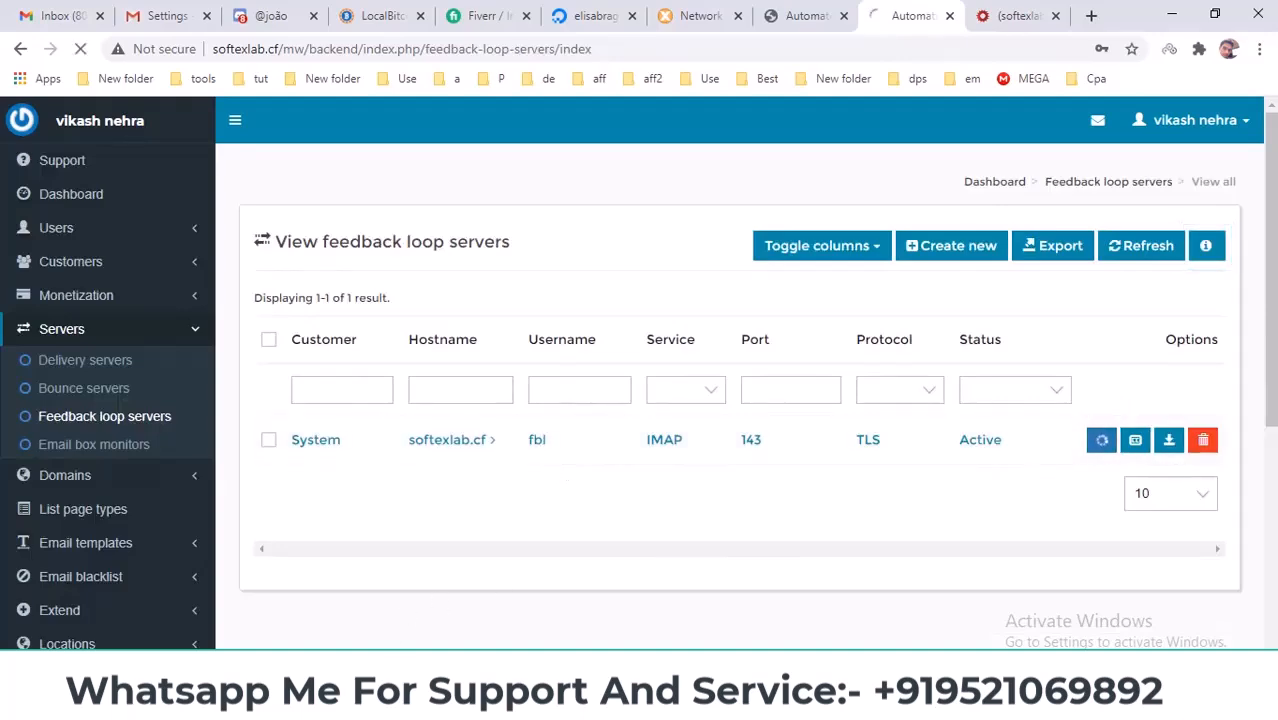
click(597, 702)
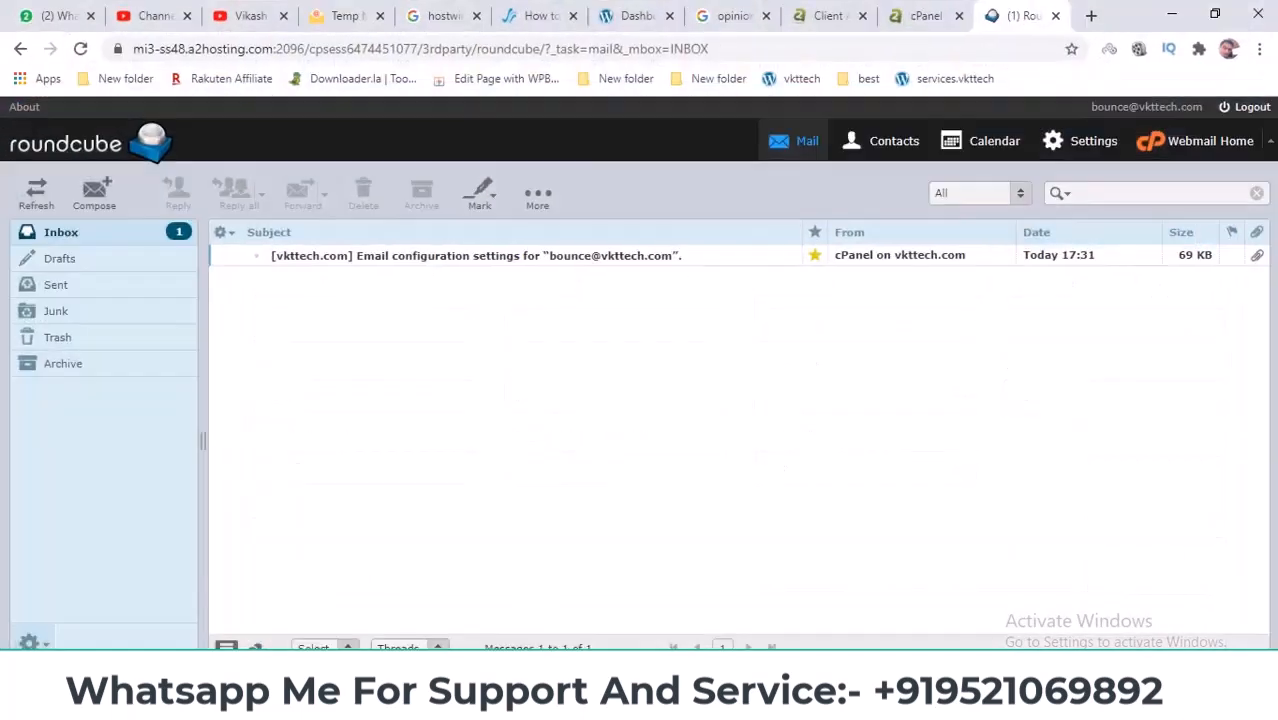
click(920, 16)
scroll(345, 399, up, 2)
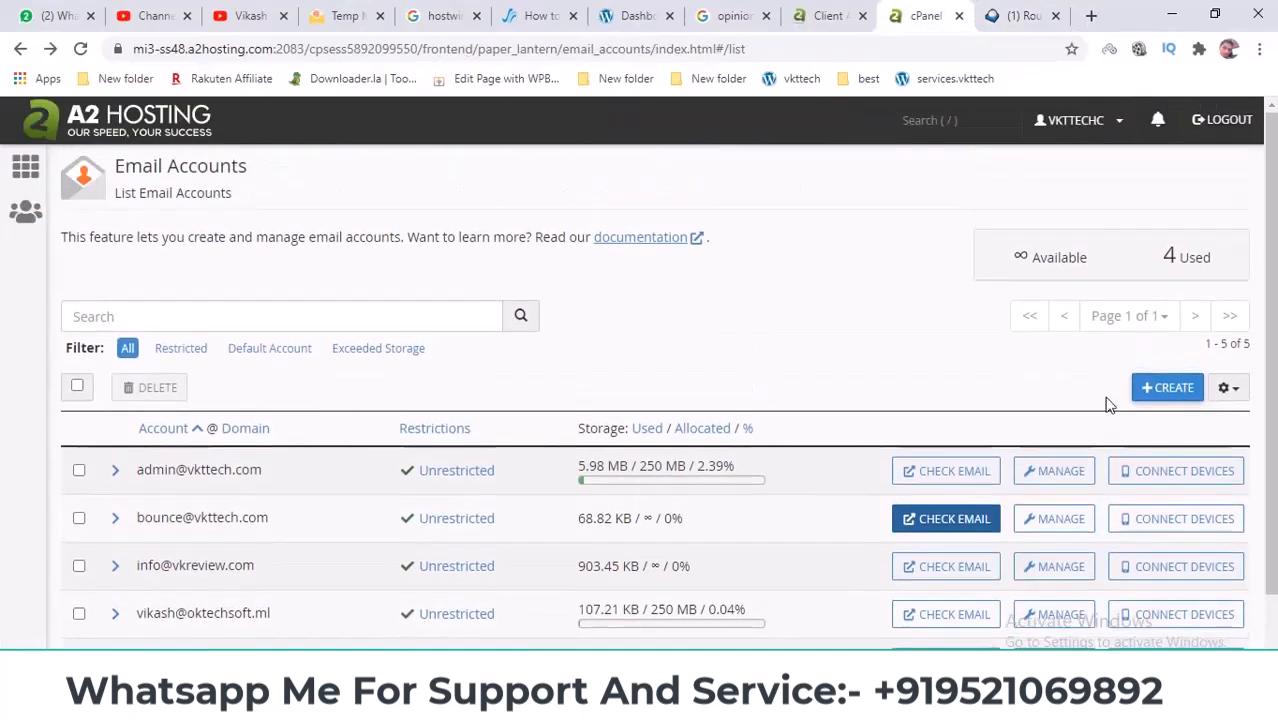
click(622, 702)
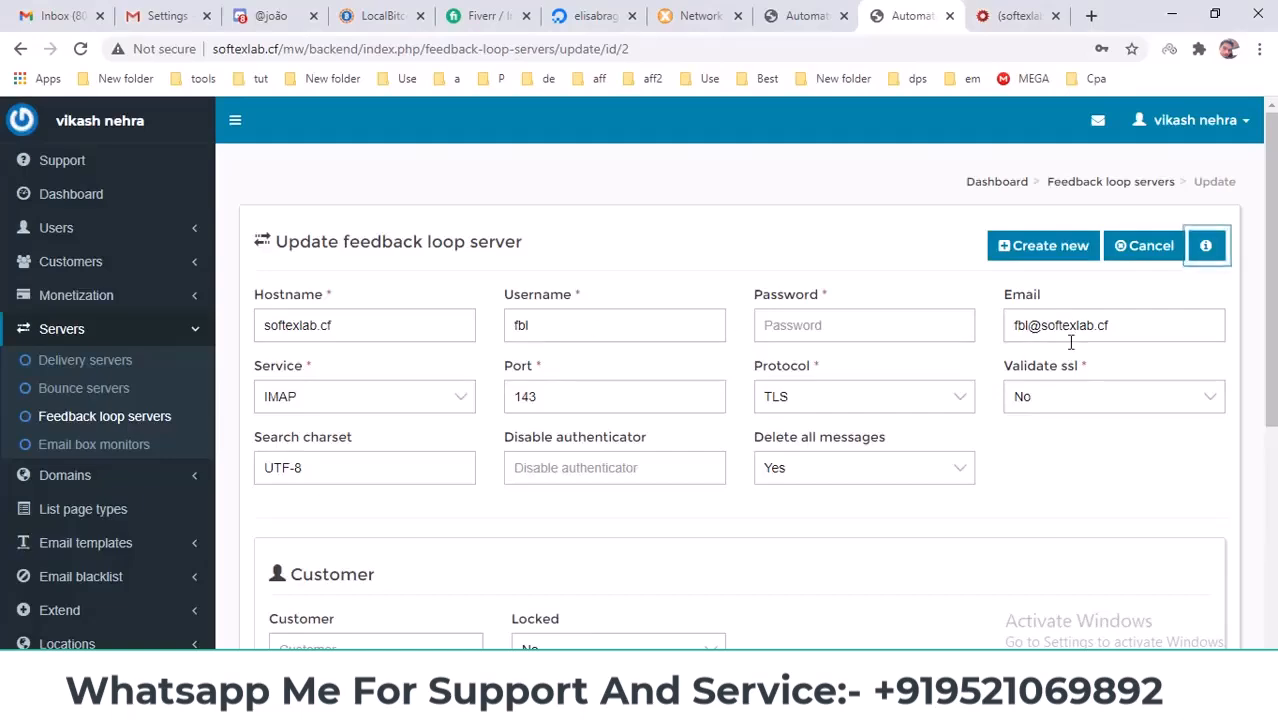
Step: Compare the form's fbl Email value with the bounce mailbox address in cPanel
drag(1029, 323, 1005, 327)
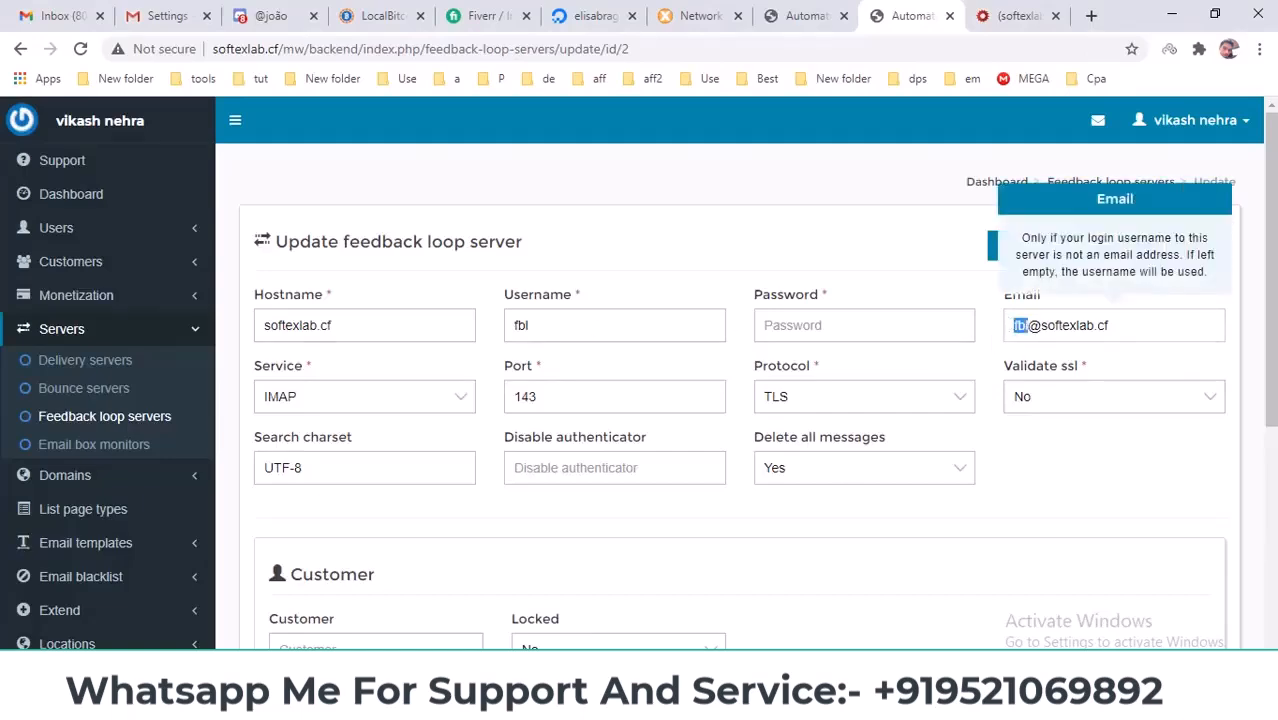
click(580, 702)
scroll(351, 502, down, 1)
double_click(152, 430)
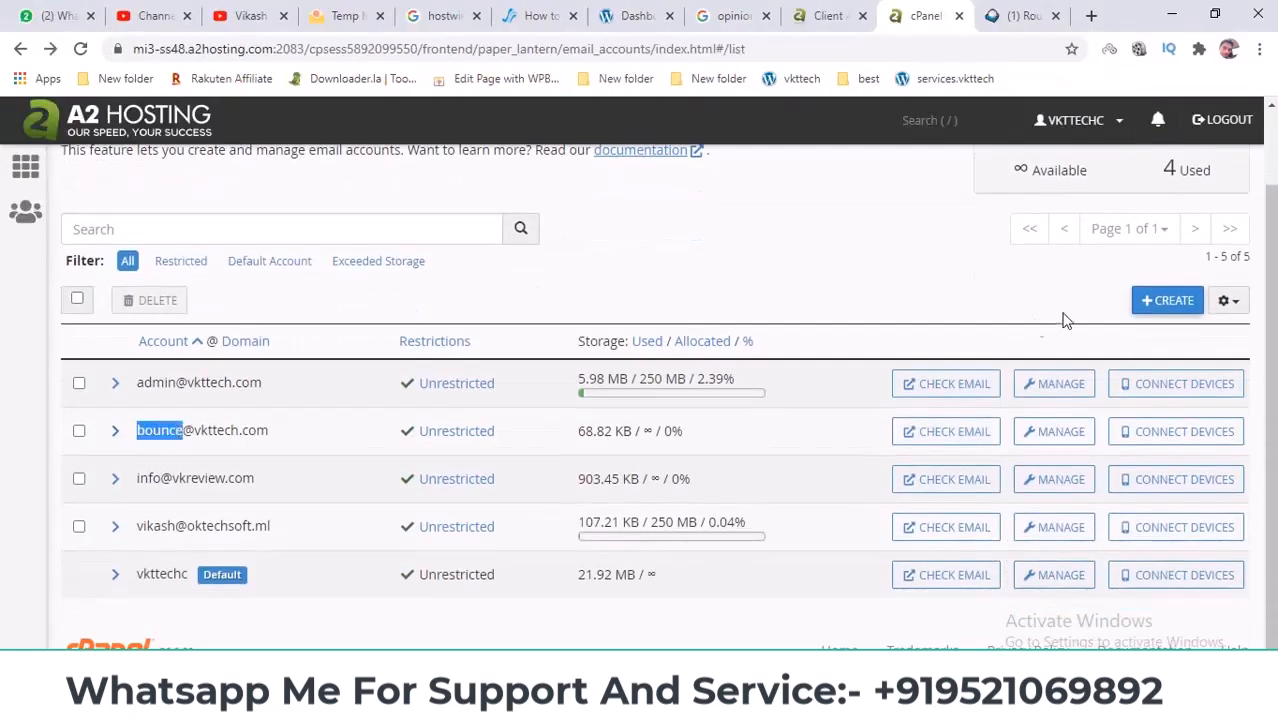
key(alt+Tab)
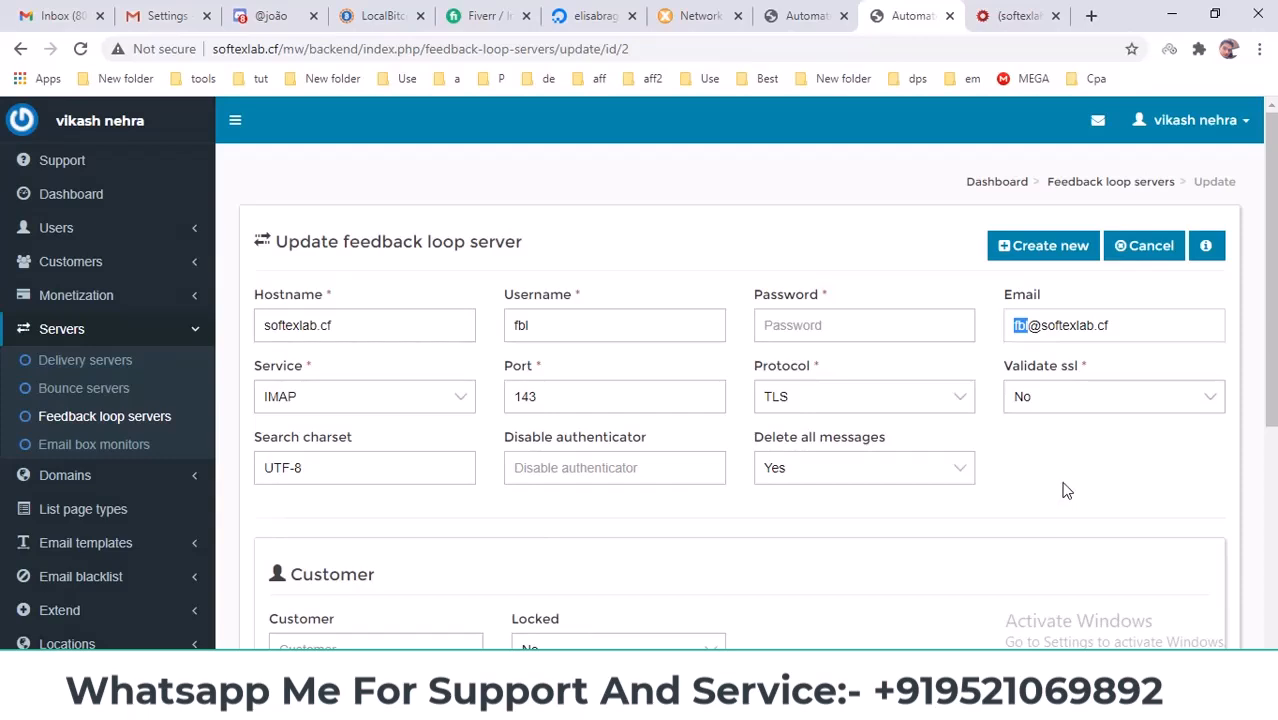
Step: Review the unchanged form fields, then show the delivery servers list
scroll(699, 440, down, 1)
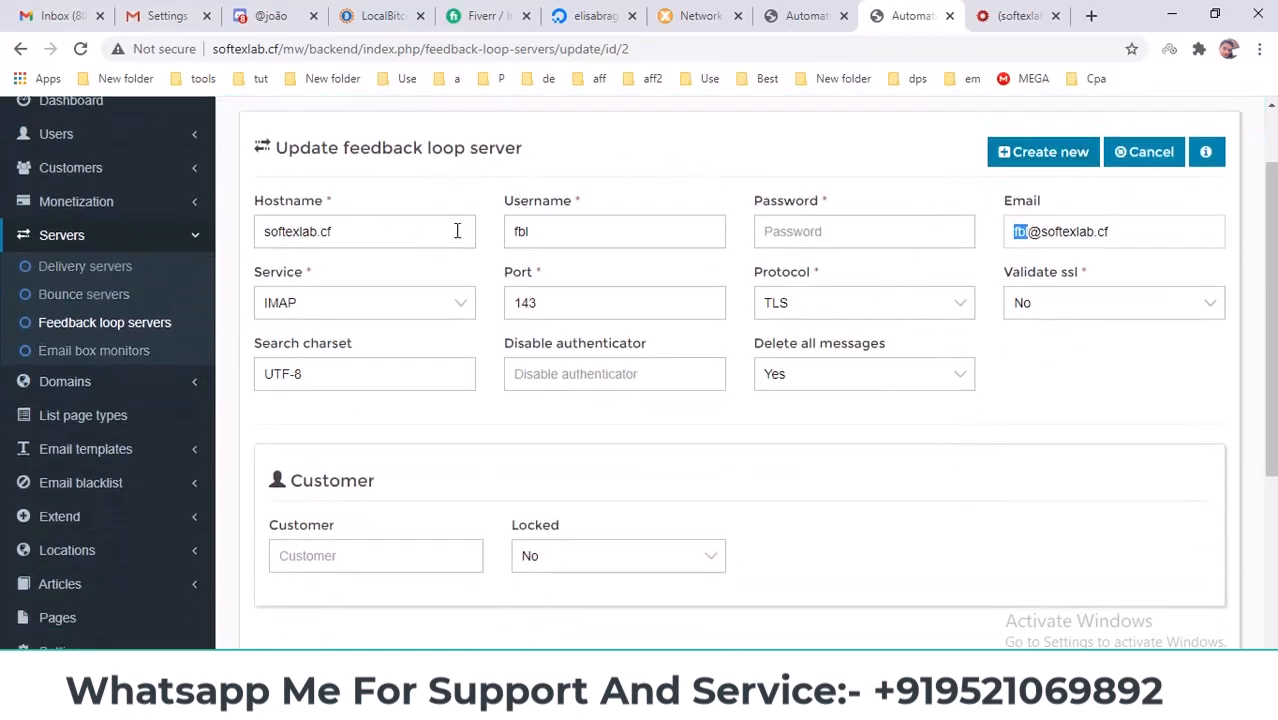
scroll(883, 427, down, 1)
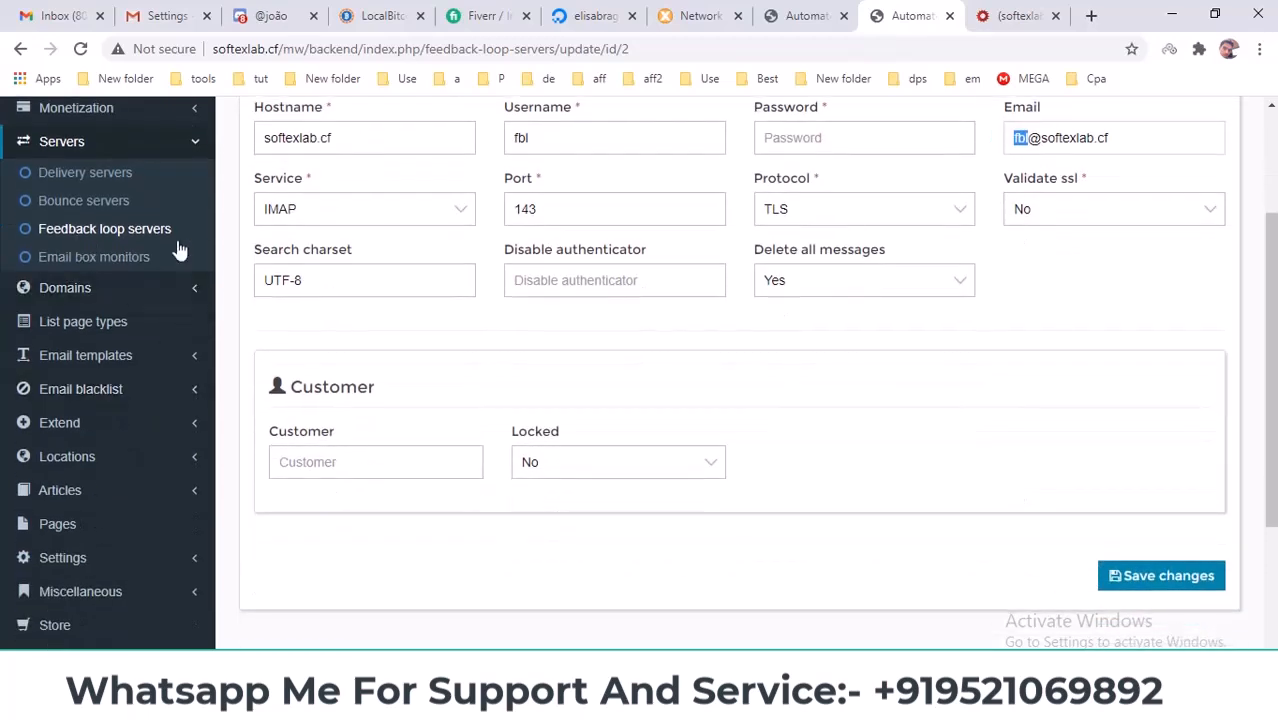
scroll(549, 376, up, 2)
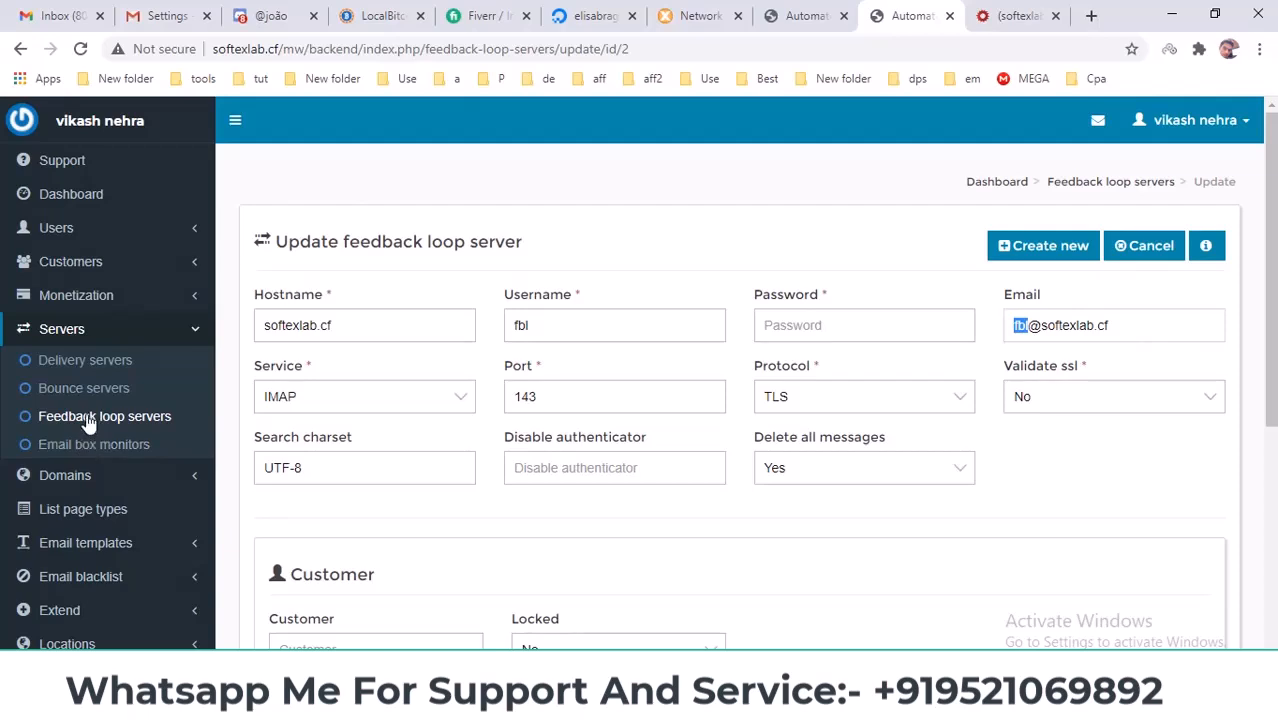
click(136, 336)
click(136, 336)
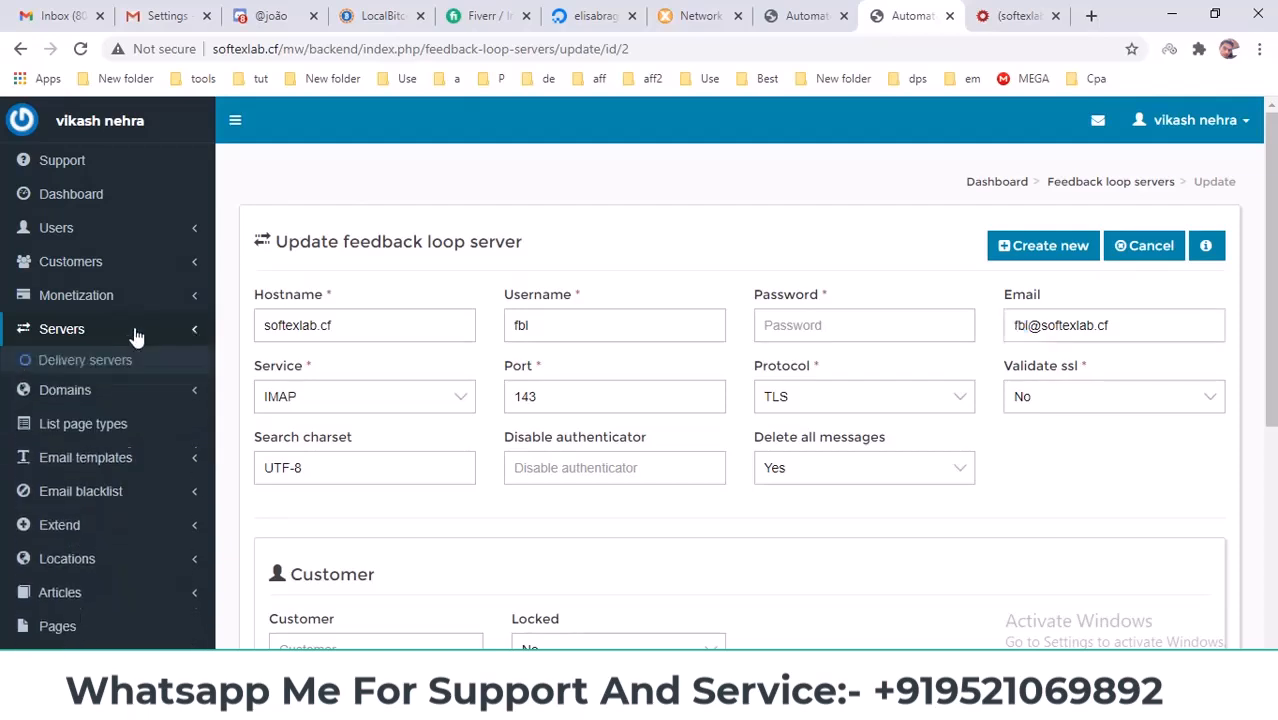
click(132, 362)
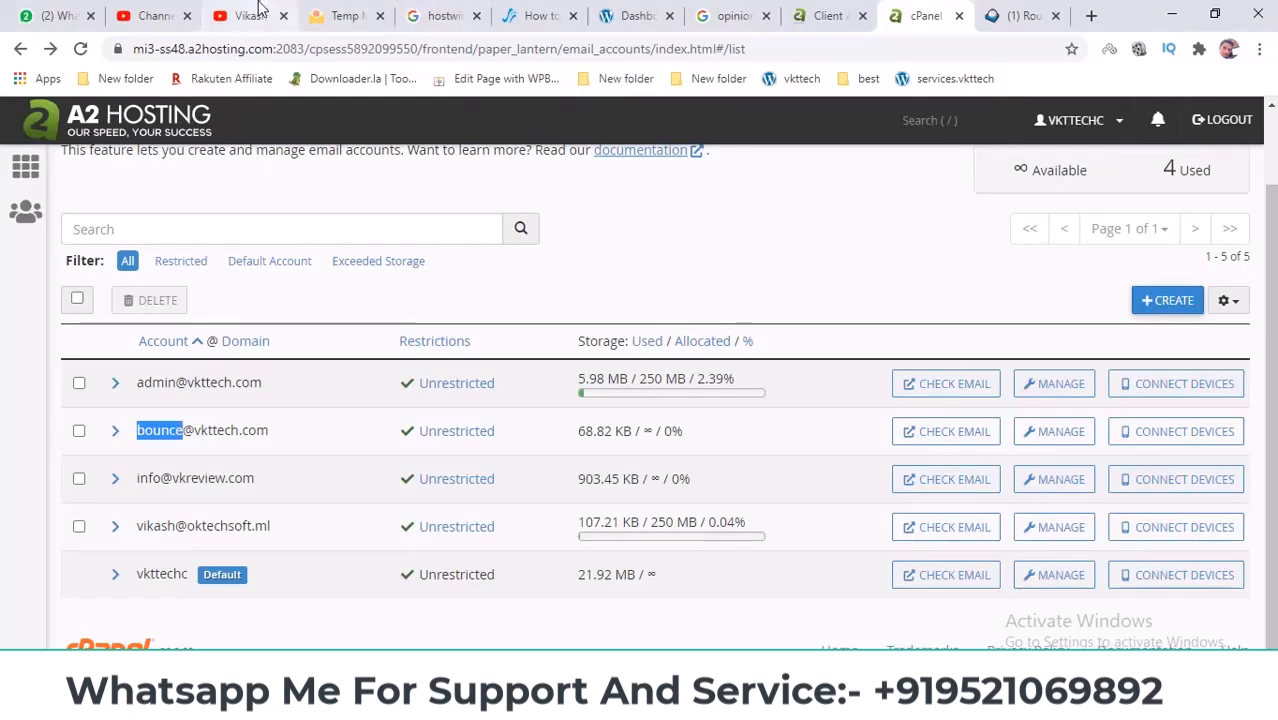
Step: Switch to the YouTube channel's Videos page and scroll through the uploaded videos
click(250, 15)
scroll(760, 400, down, 2)
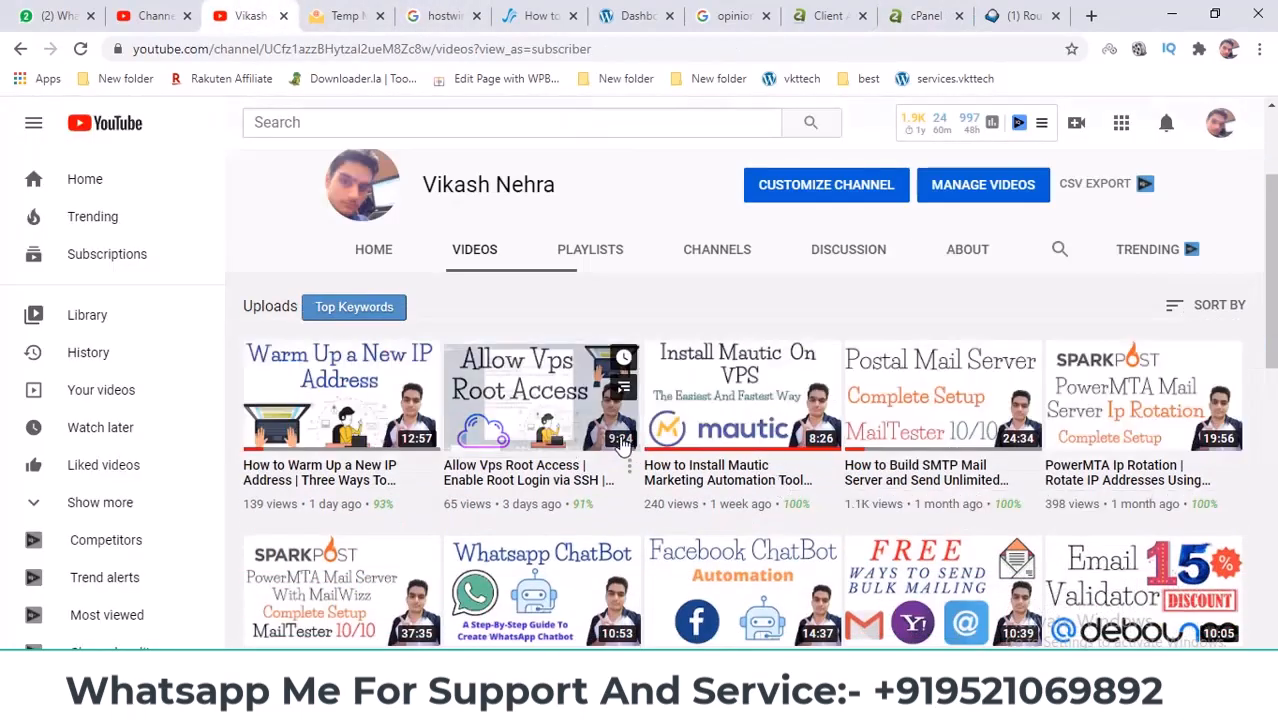
mouse_move(579, 510)
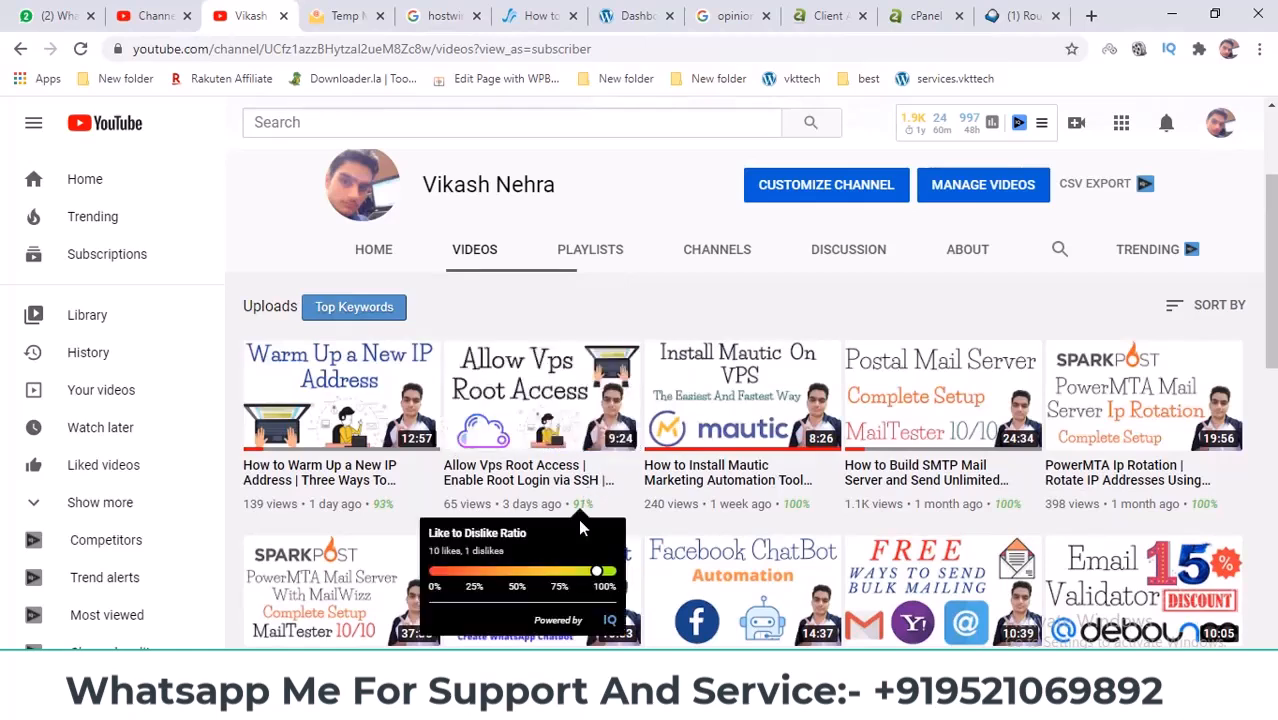